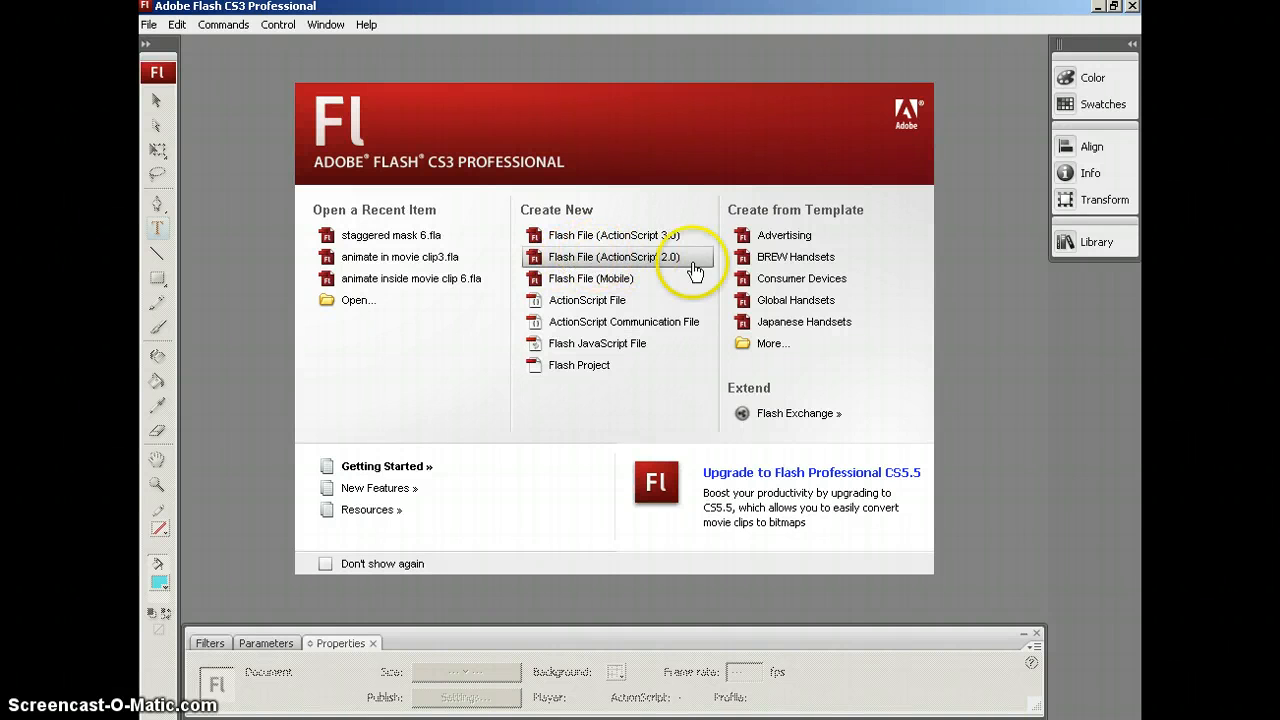
# Create a new ActionScript 2.0 Flash file and shrink the timeline area to give the stage more room.
pyautogui.click(608, 262)
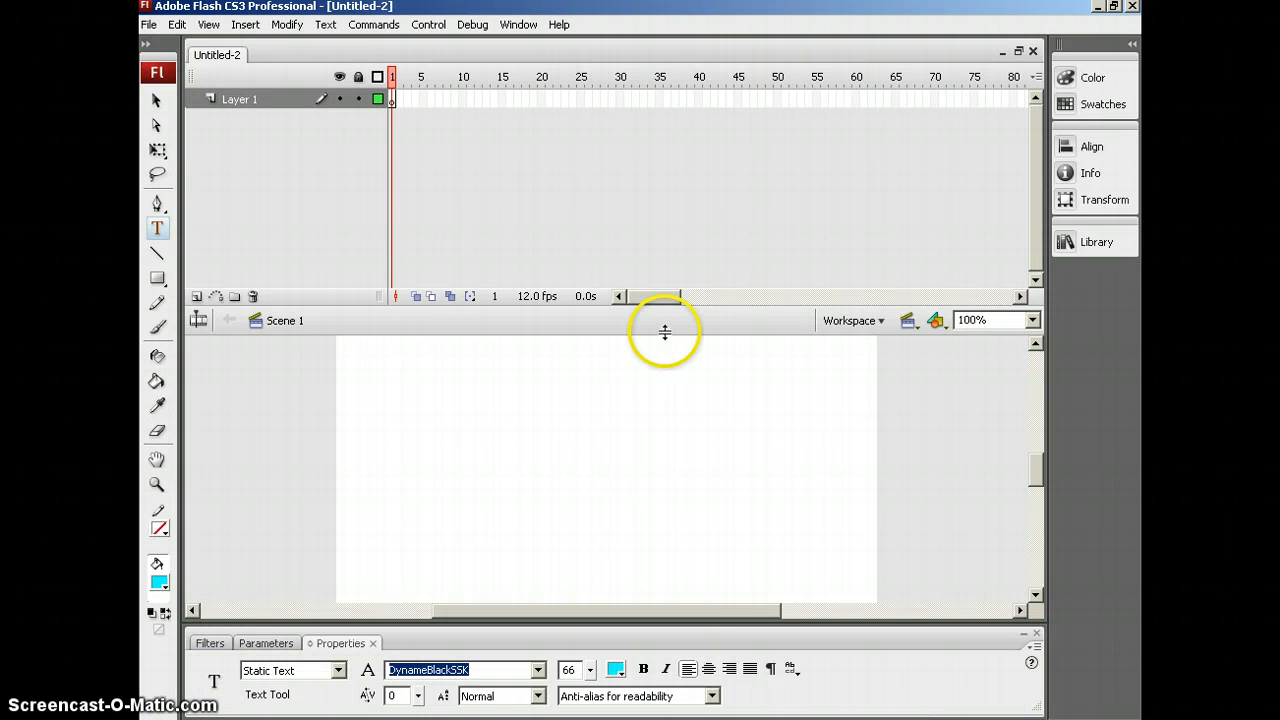
pyautogui.moveTo(671, 331); pyautogui.dragTo(666, 204)
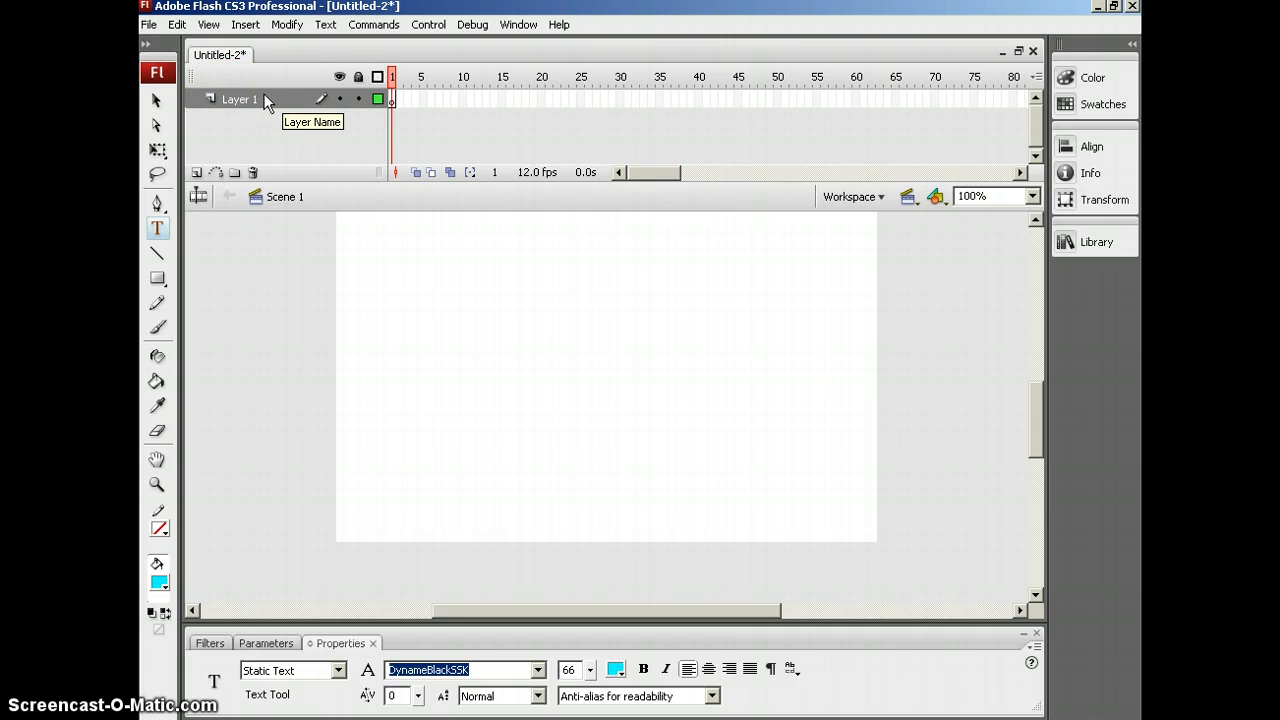
# Add the static text "hello!" at font size 96 in frame 1 of Layer 1, near the stage's upper-left corner.
pyautogui.click(393, 99)
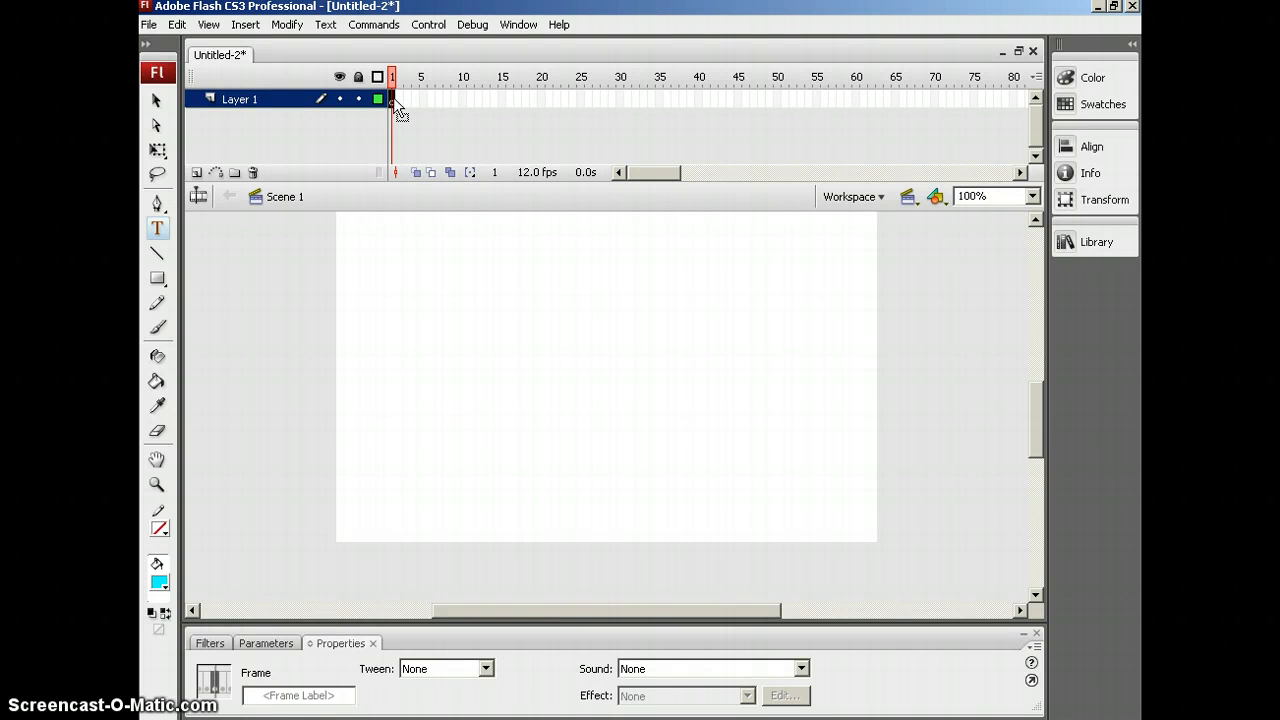
pyautogui.click(157, 228)
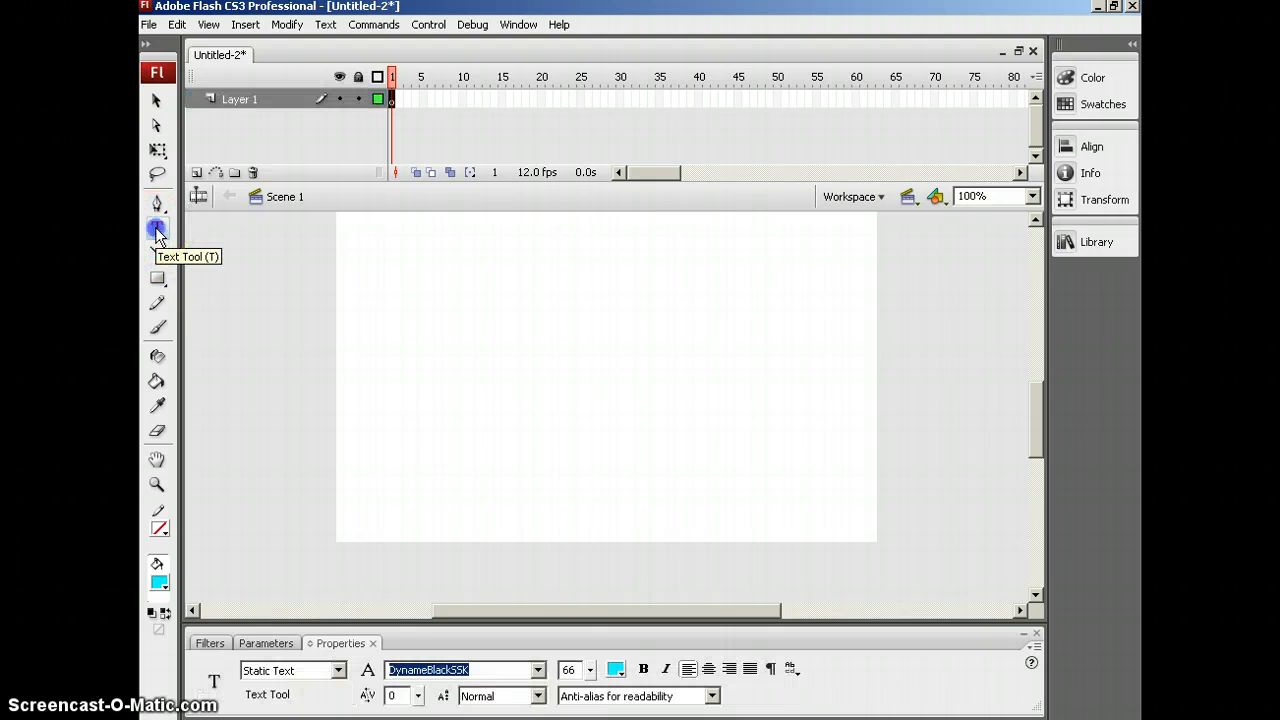
pyautogui.click(420, 274)
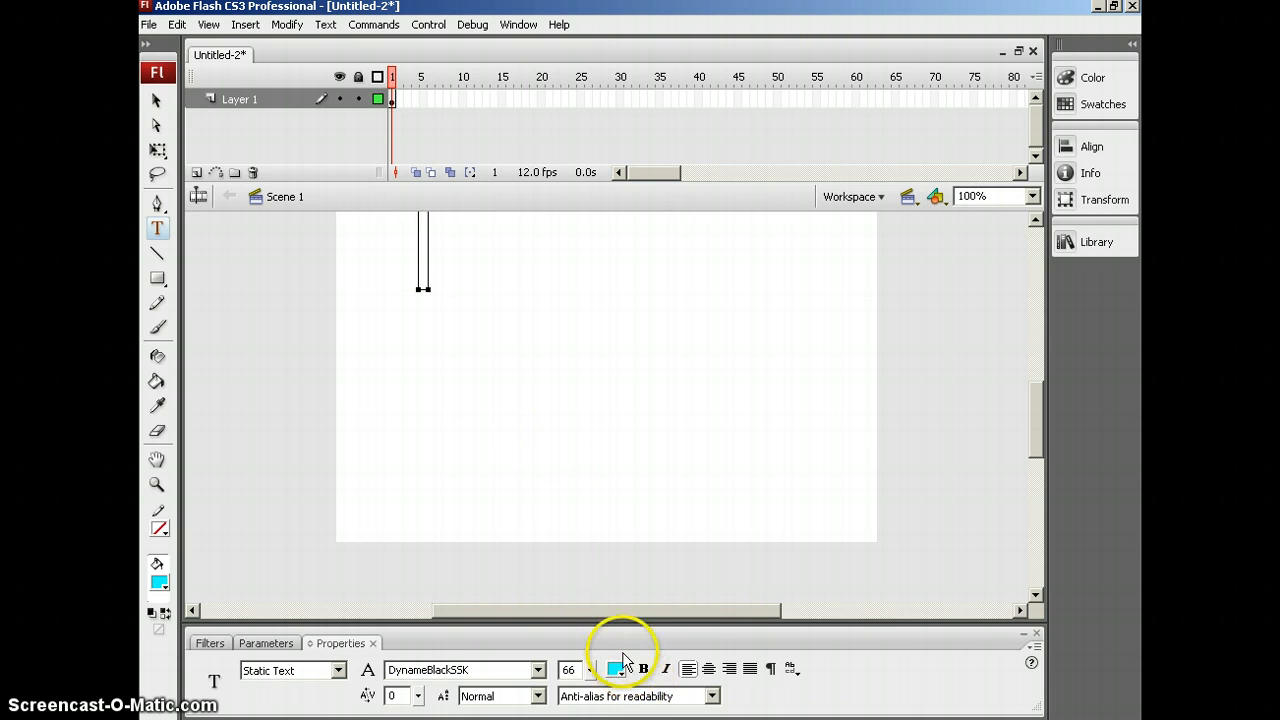
pyautogui.click(631, 583)
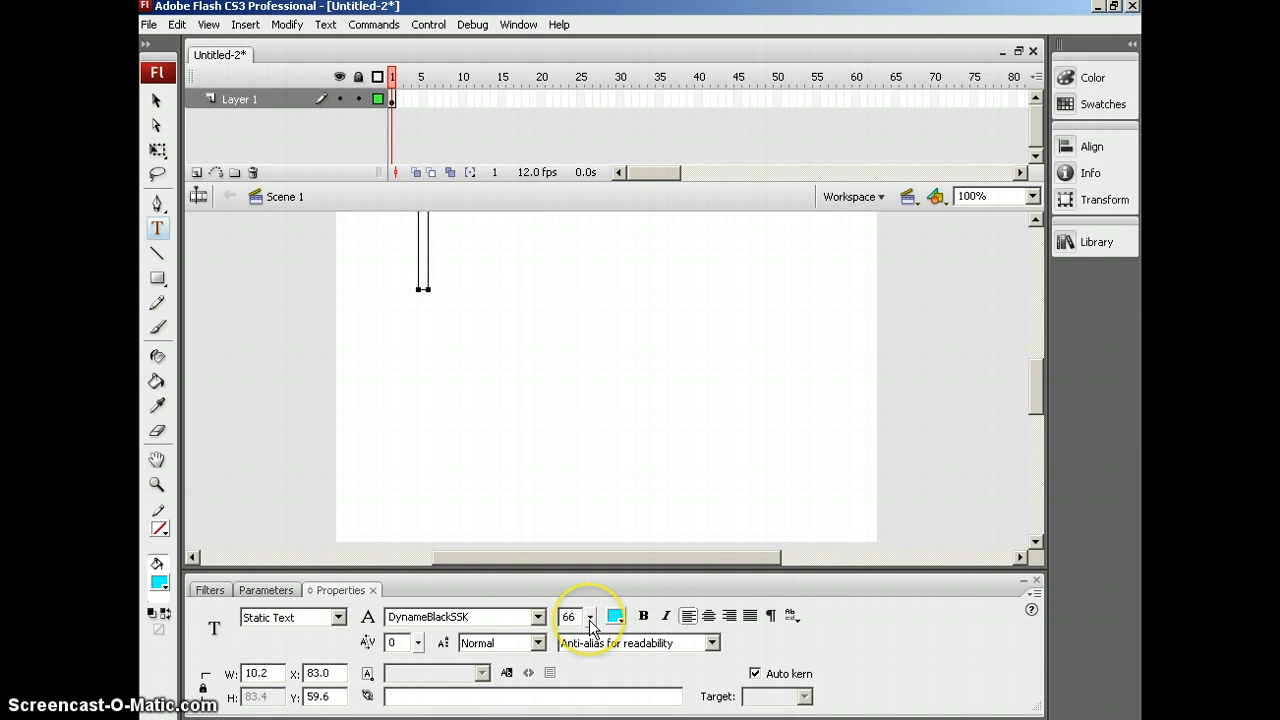
pyautogui.moveTo(589, 620); pyautogui.dragTo(591, 532)
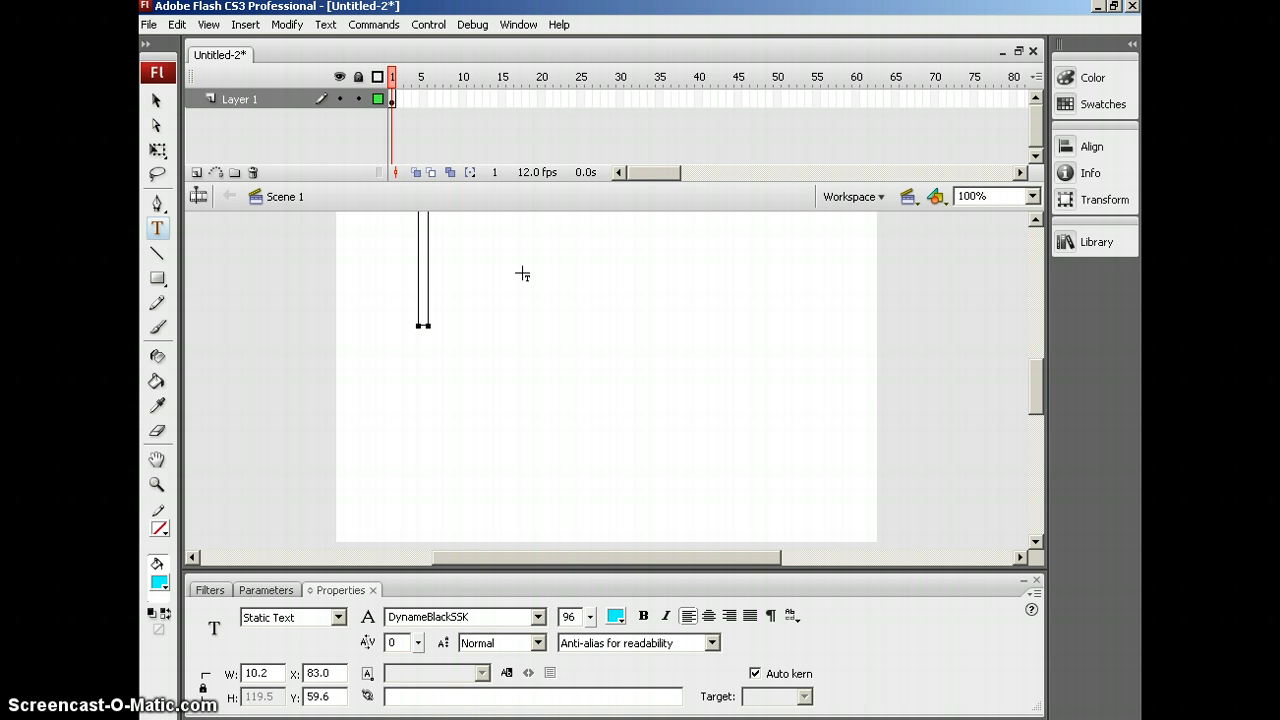
pyautogui.write('hello')
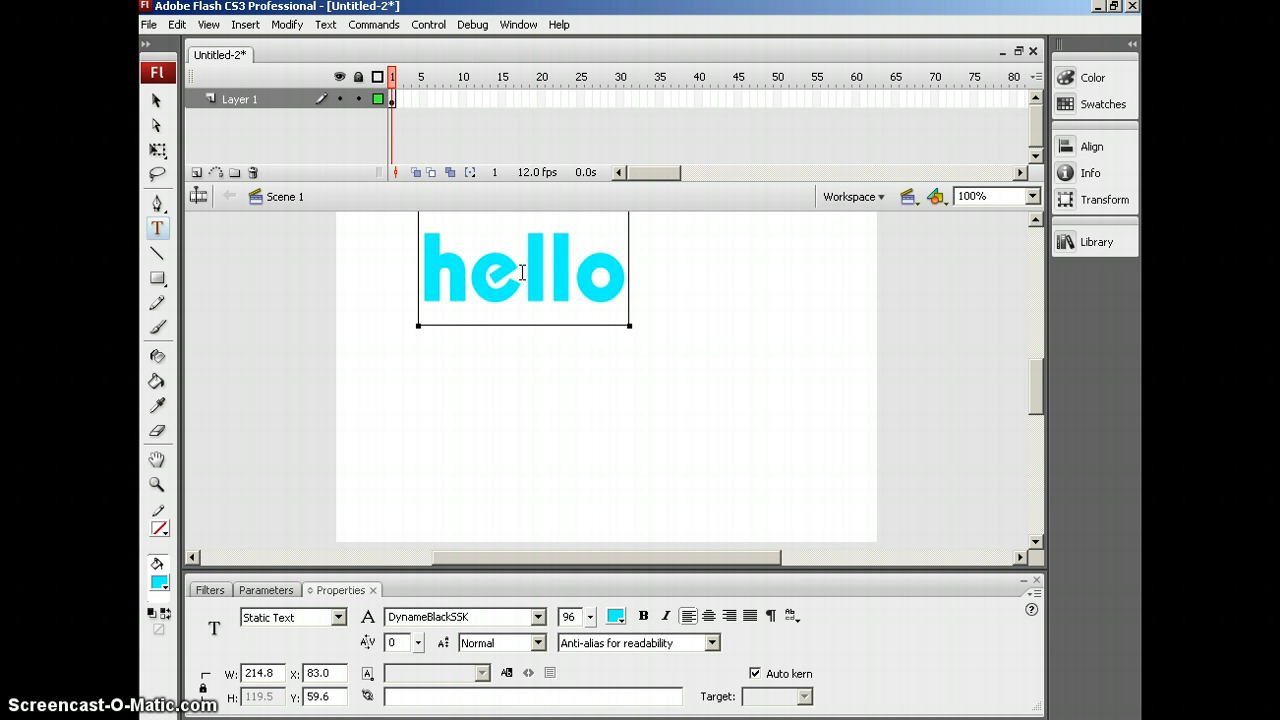
pyautogui.write('!')
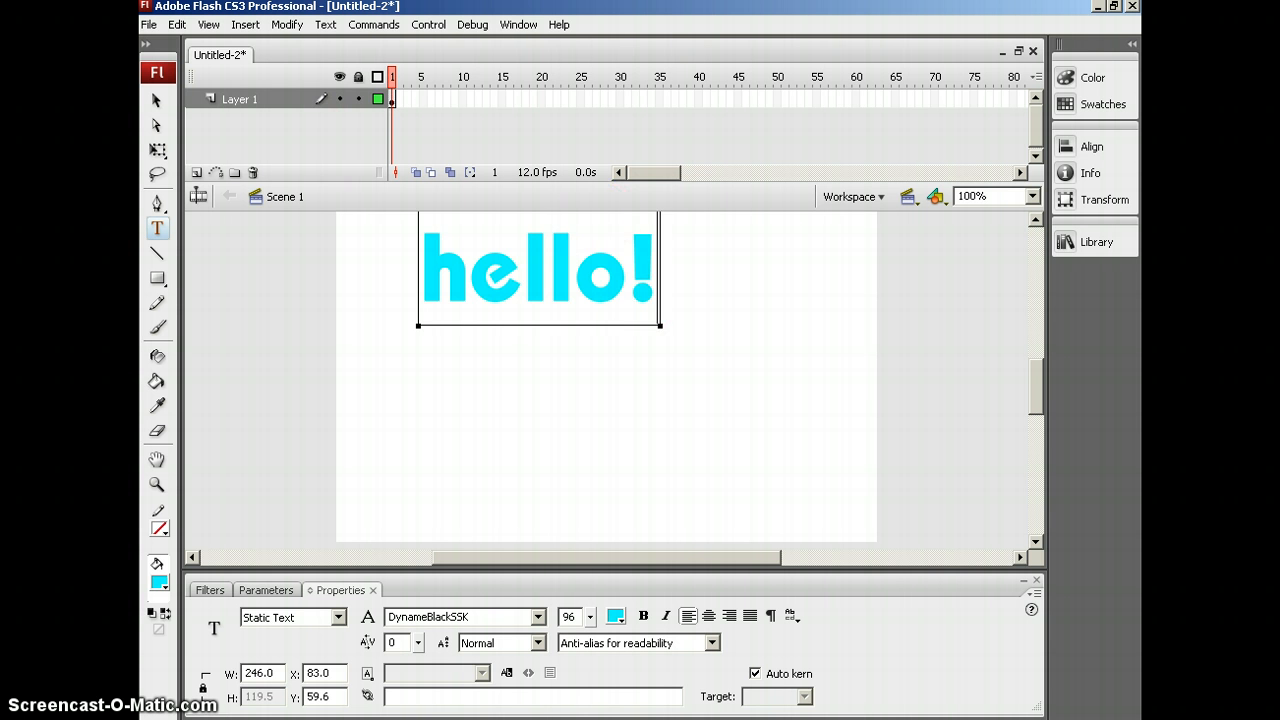
# Move the "hello!" text to the middle of the stage and enlarge it with Free Transform to about 382 pixels wide.
pyautogui.click(156, 100)
pyautogui.click(515, 289)
pyautogui.moveTo(533, 288); pyautogui.dragTo(598, 372)
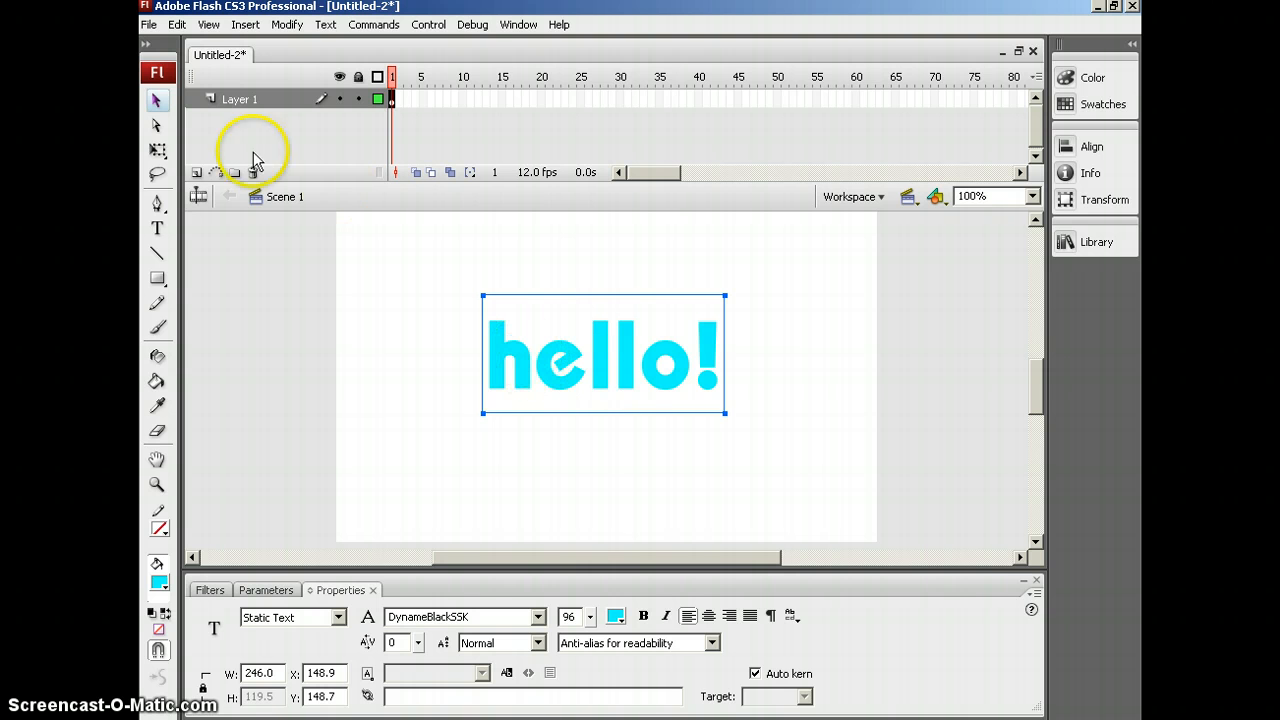
pyautogui.click(157, 149)
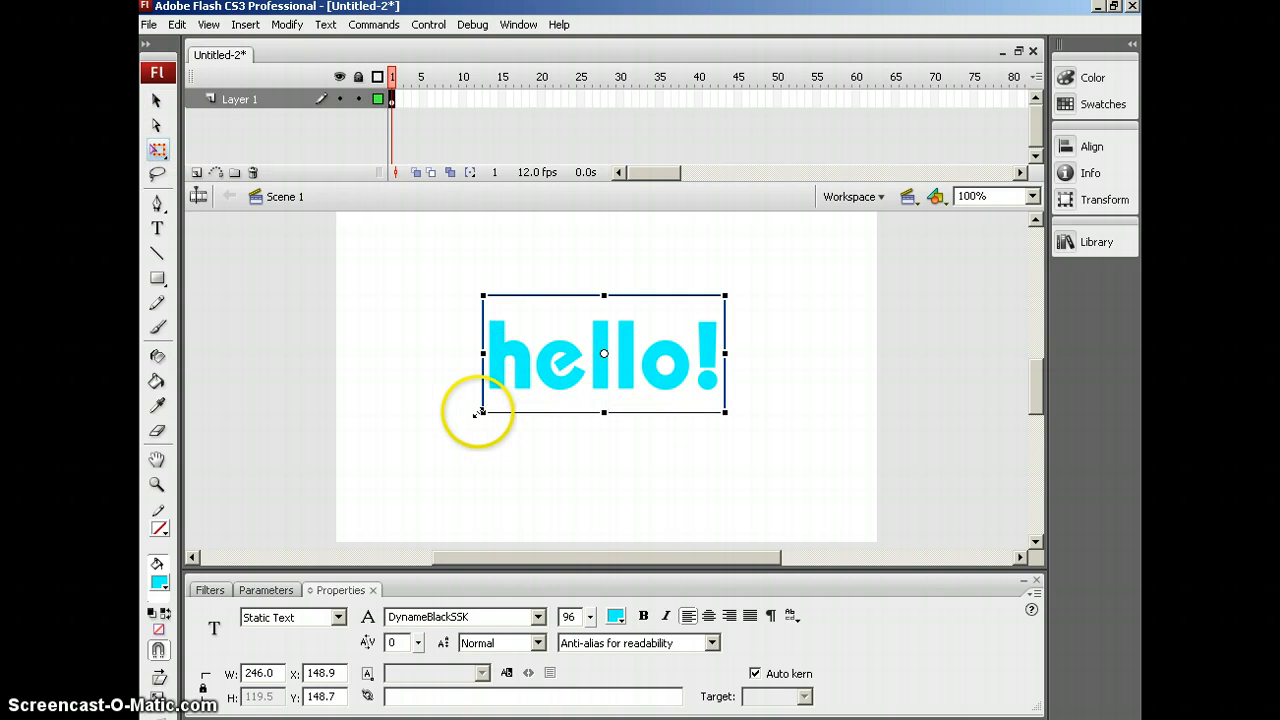
pyautogui.moveTo(478, 412); pyautogui.dragTo(411, 443)
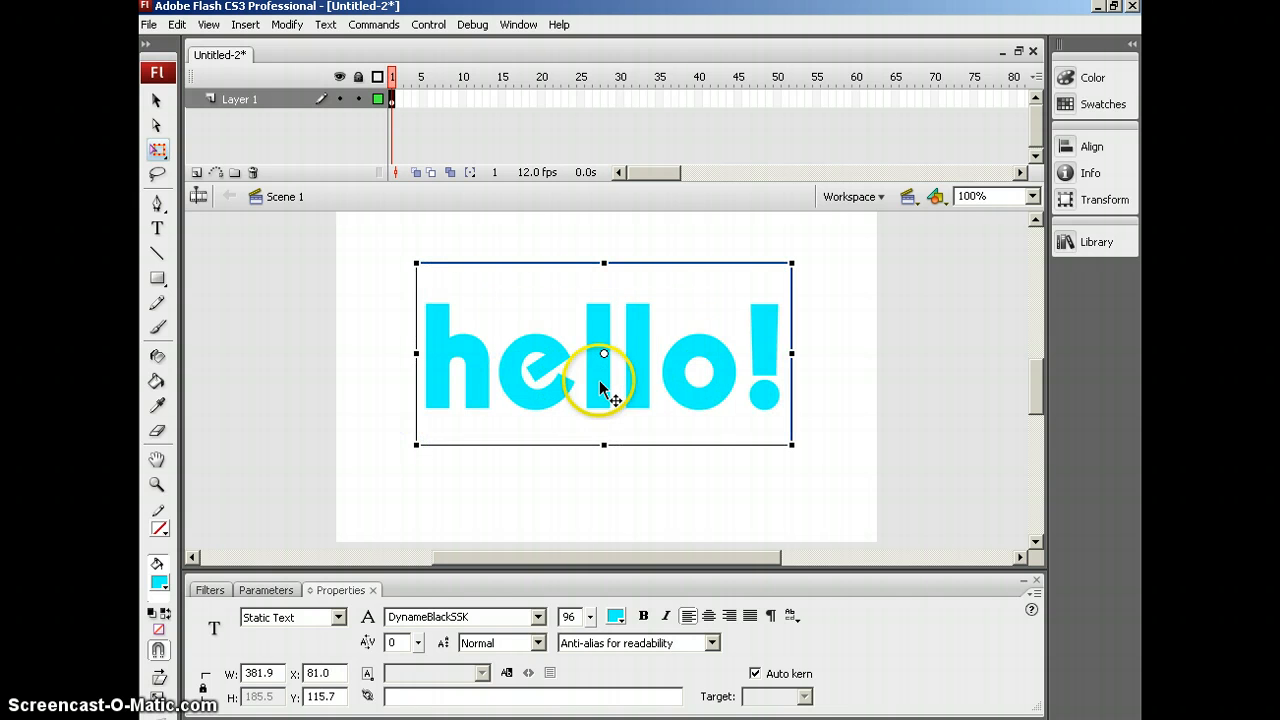
pyautogui.moveTo(603, 378); pyautogui.dragTo(613, 391)
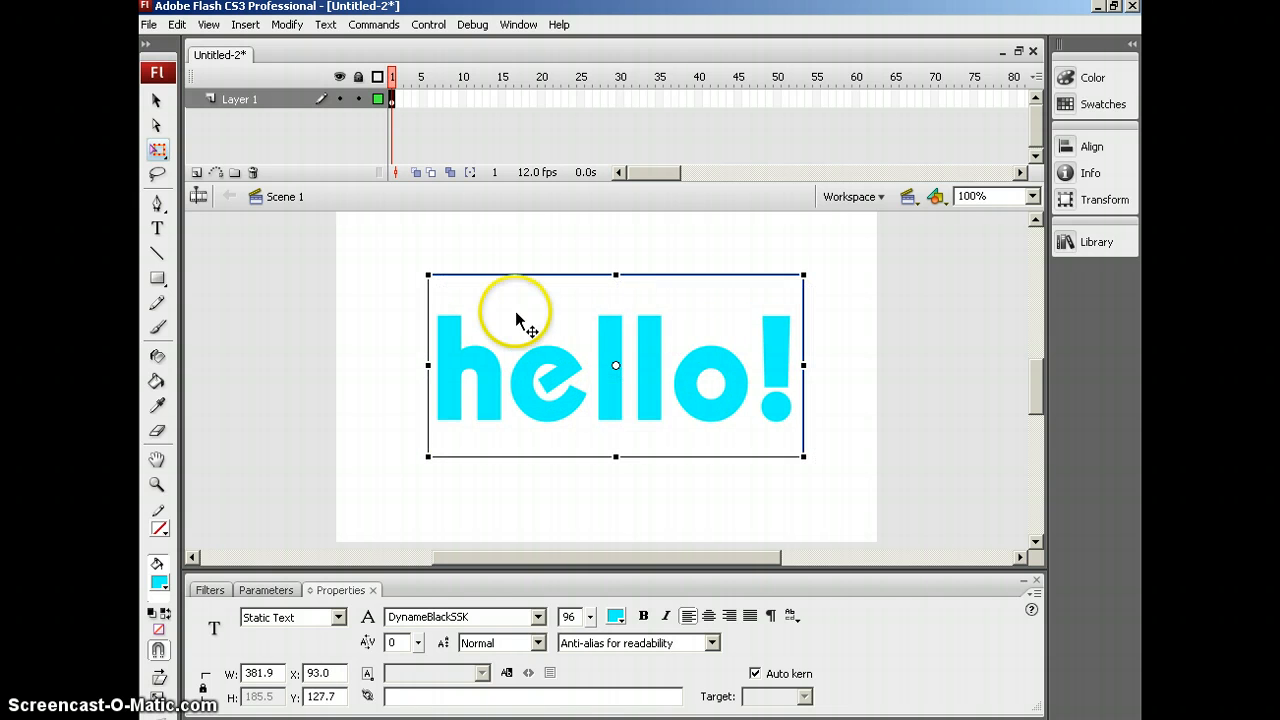
# Break the "hello!" text apart into single letters and distribute them to layers.
pyautogui.rightClick(614, 341)
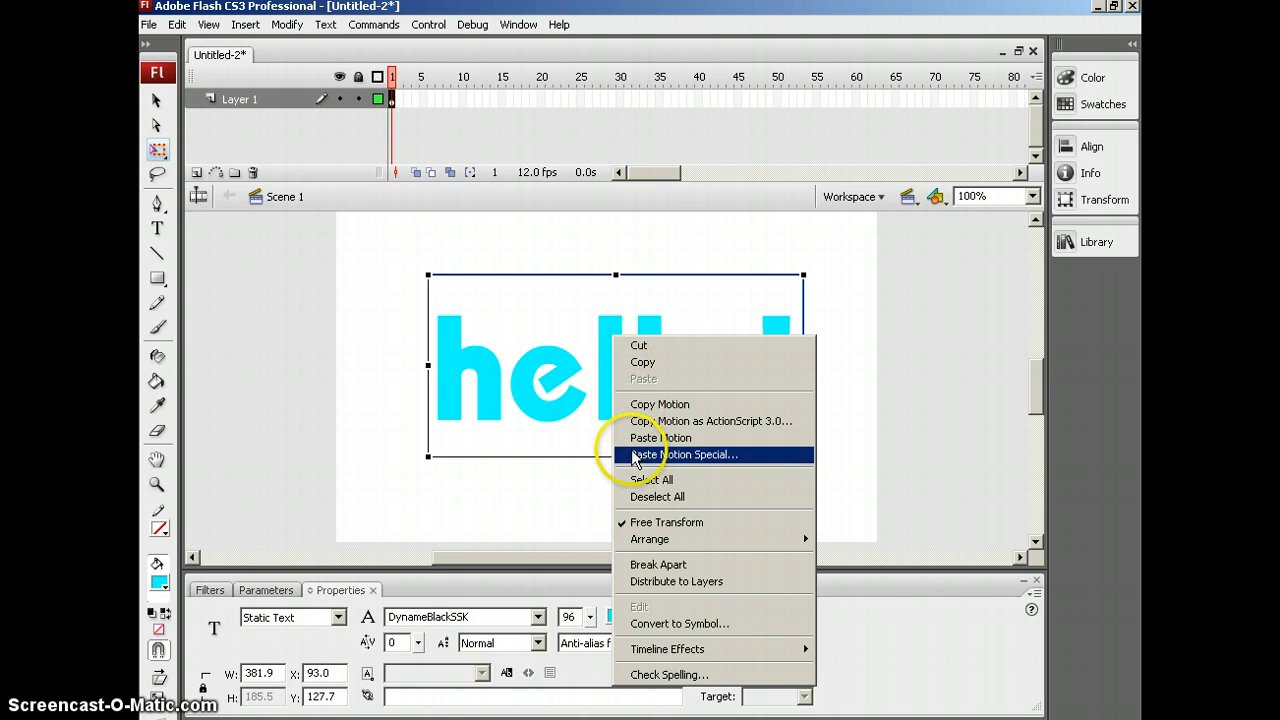
pyautogui.click(654, 566)
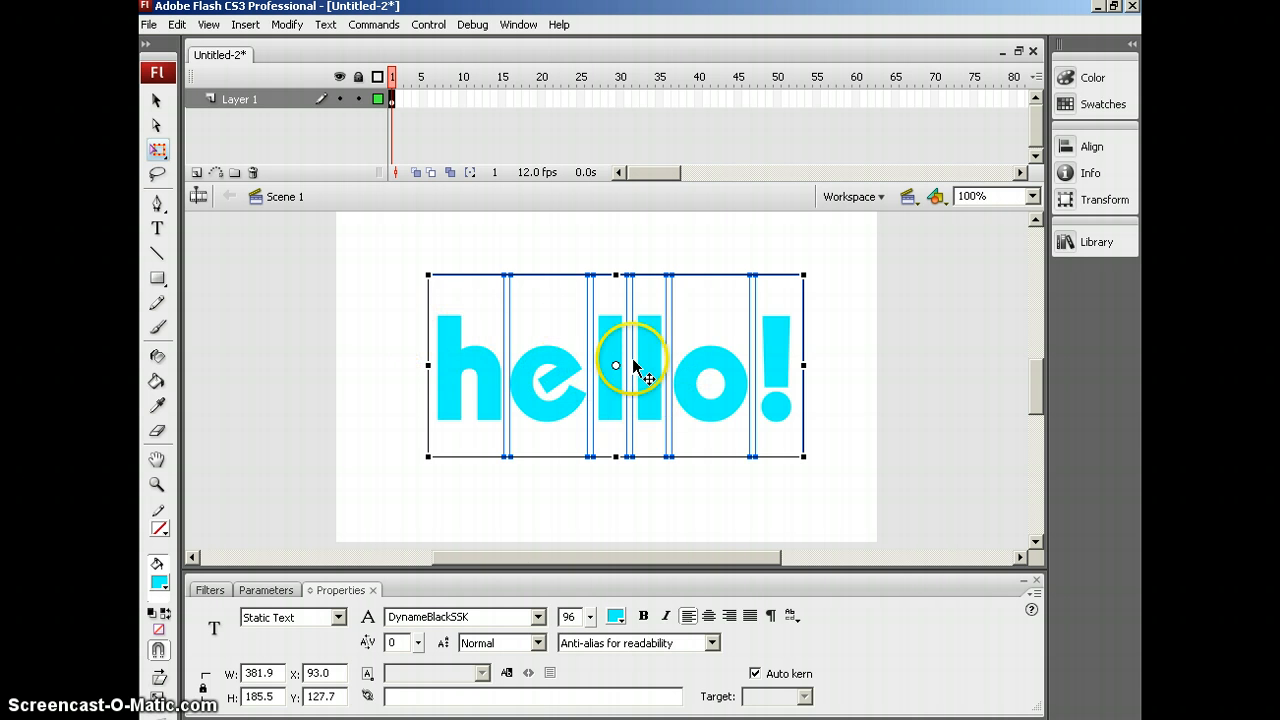
pyautogui.rightClick(537, 357)
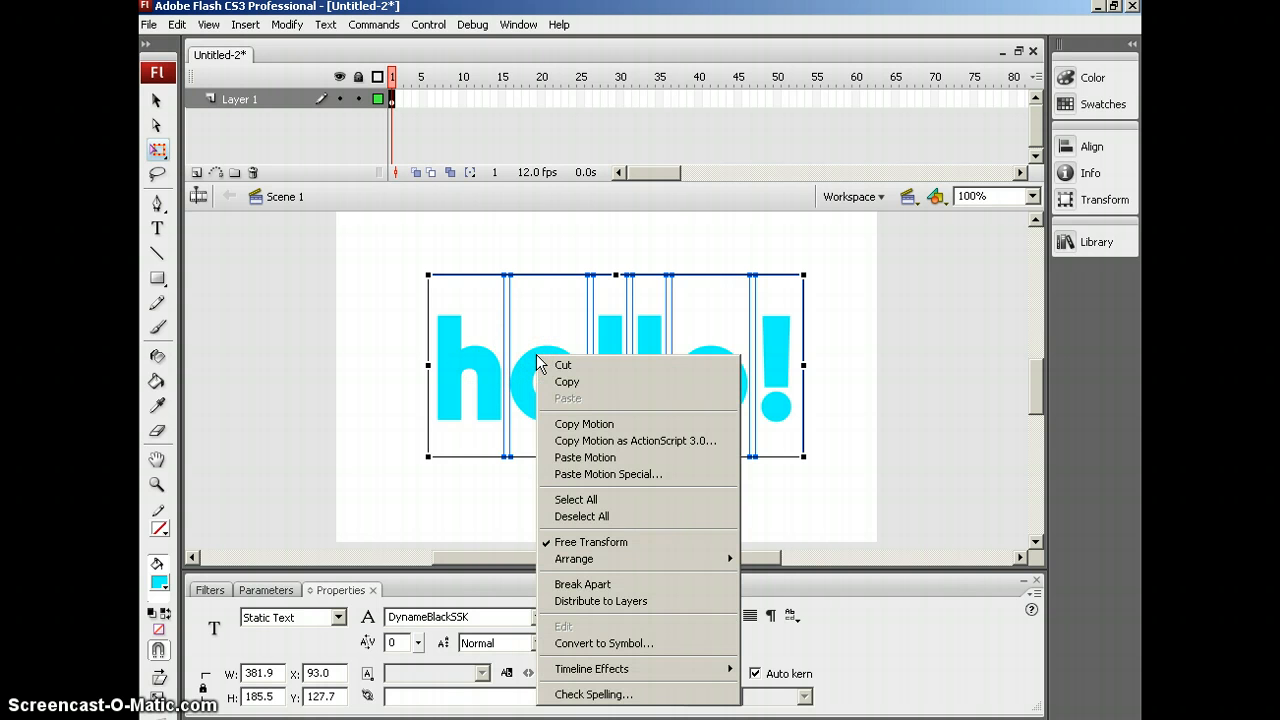
pyautogui.click(531, 358)
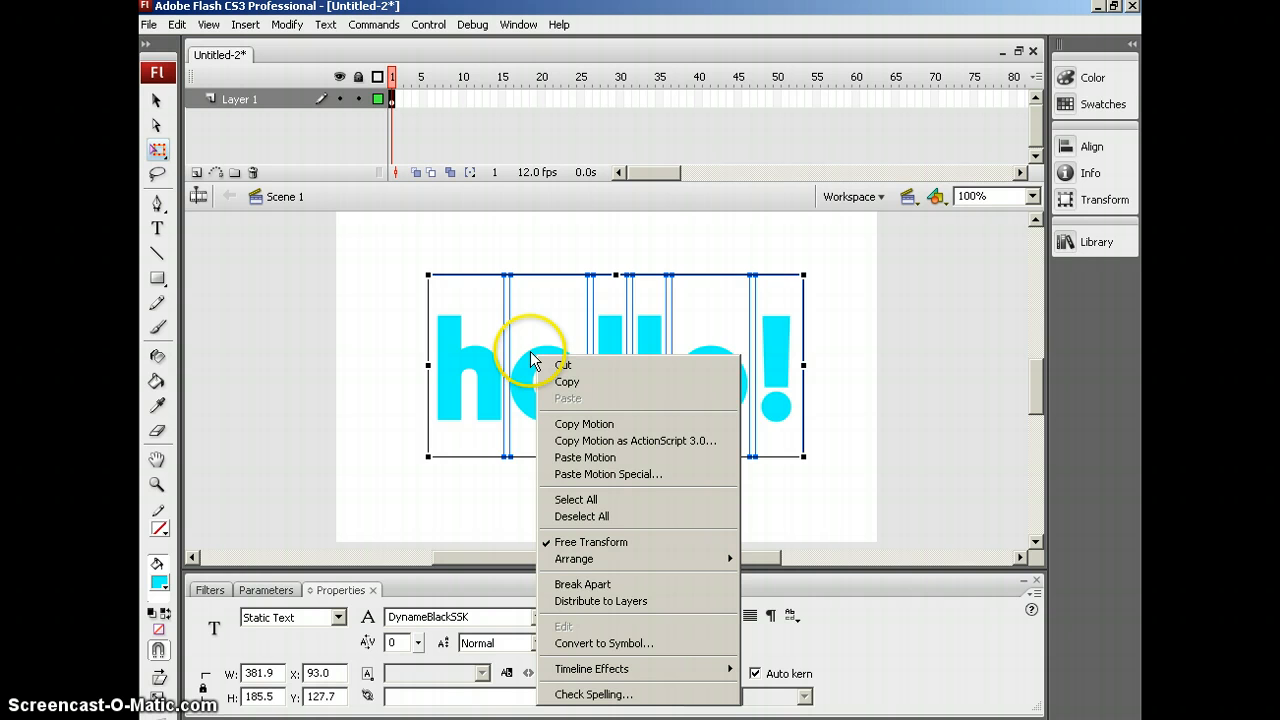
pyautogui.click(572, 602)
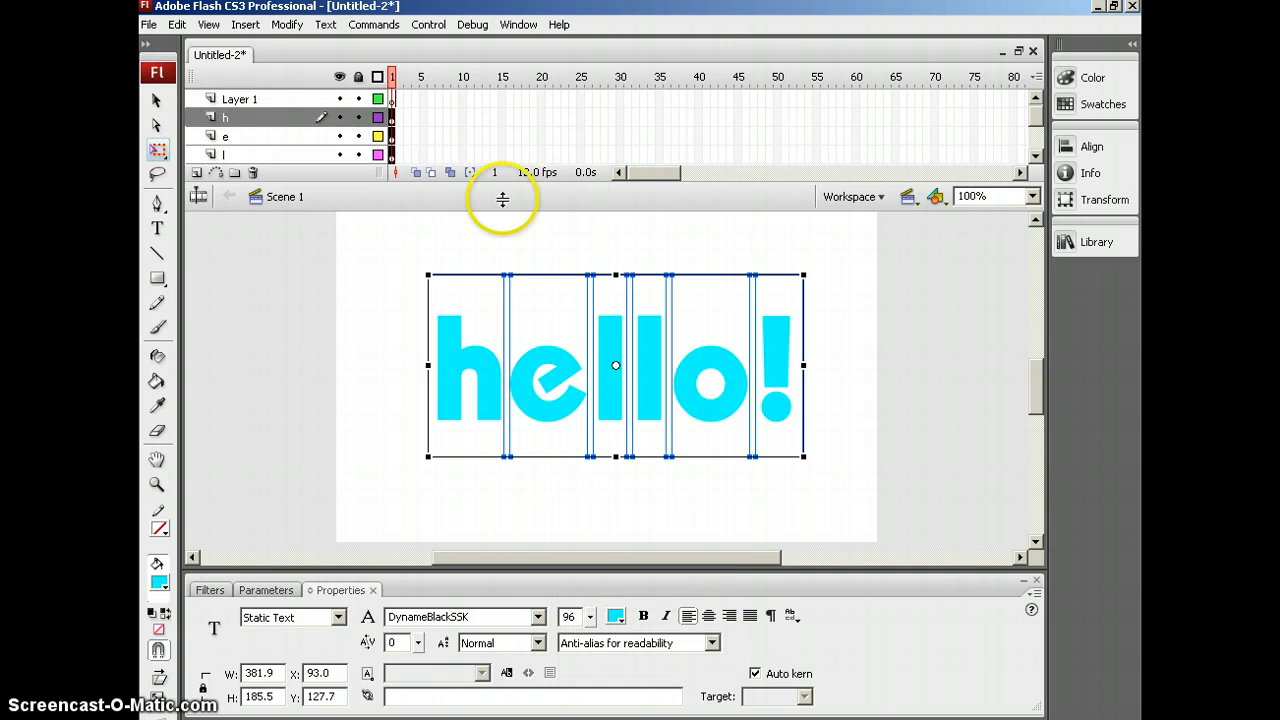
# Delete the empty Layer 1 above the letter layers.
pyautogui.moveTo(502, 199); pyautogui.dragTo(502, 253)
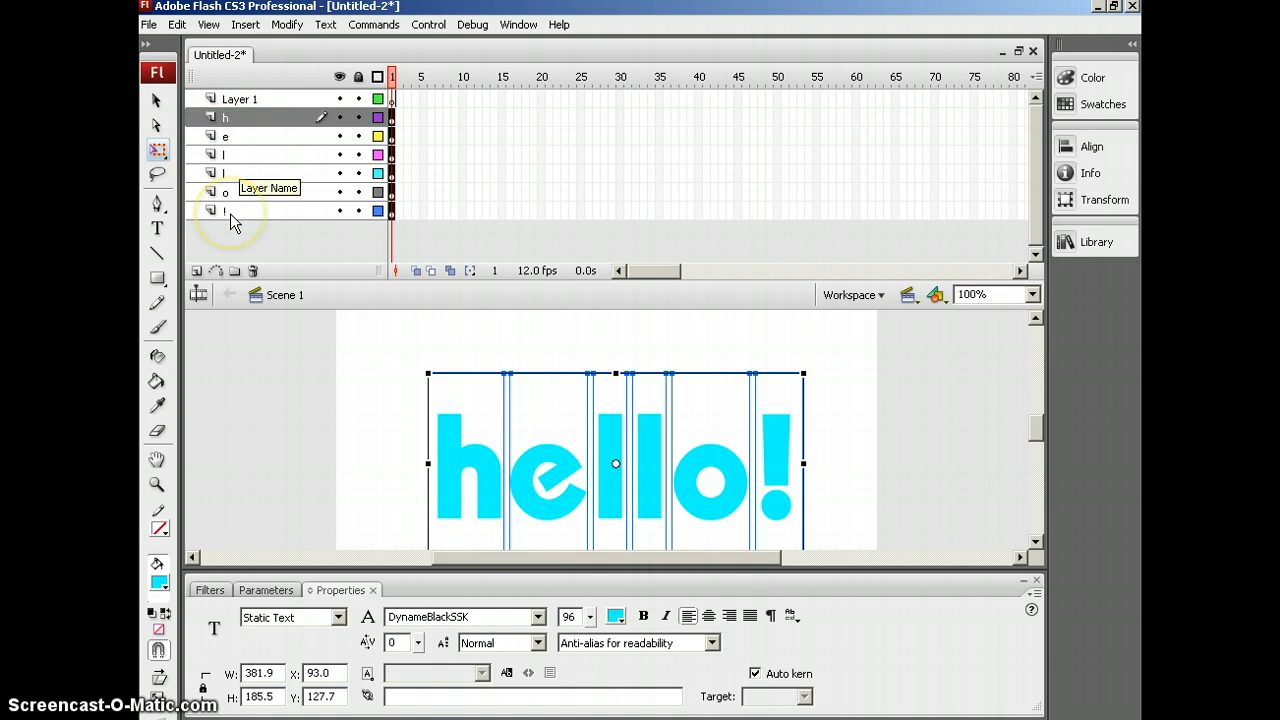
pyautogui.click(245, 102)
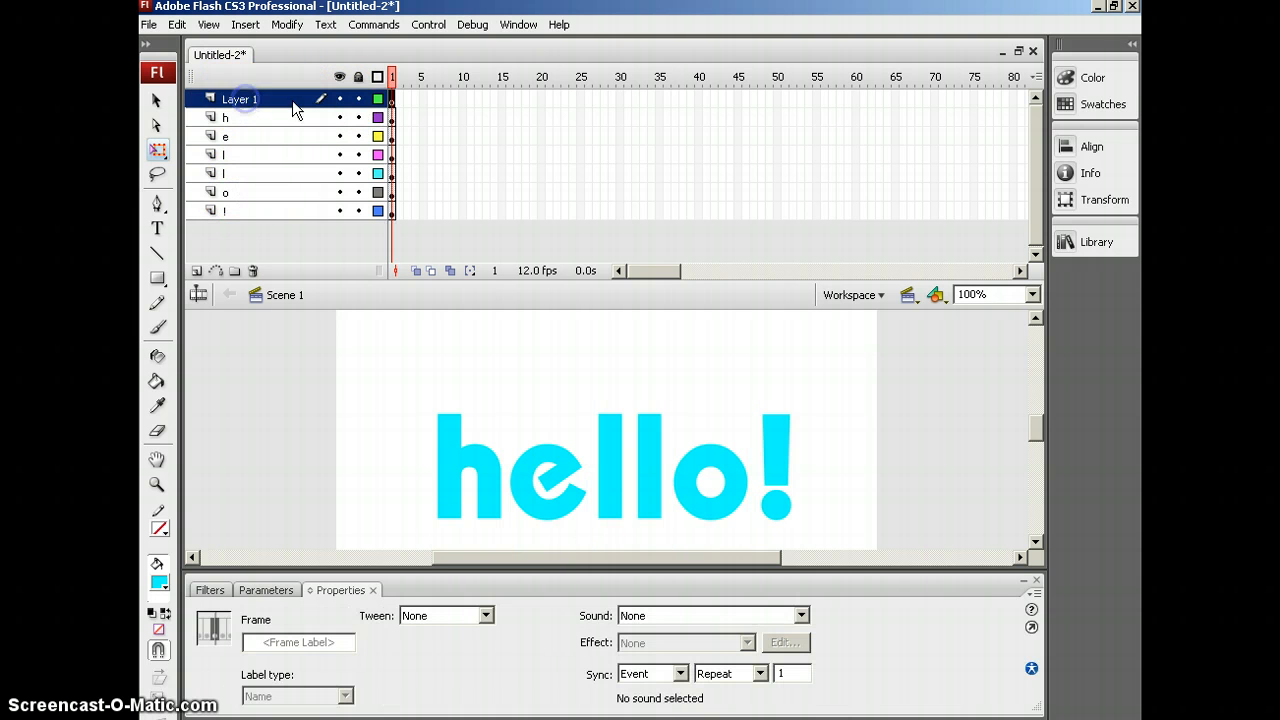
pyautogui.click(262, 118)
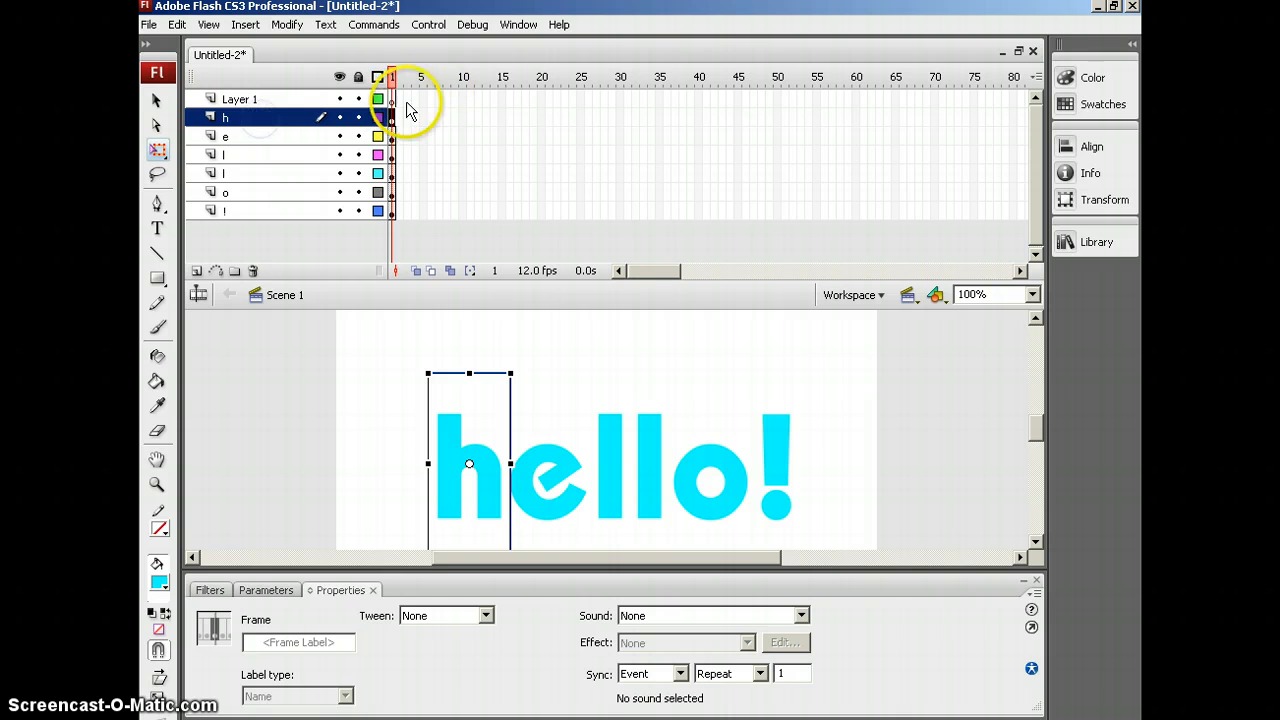
pyautogui.click(265, 100)
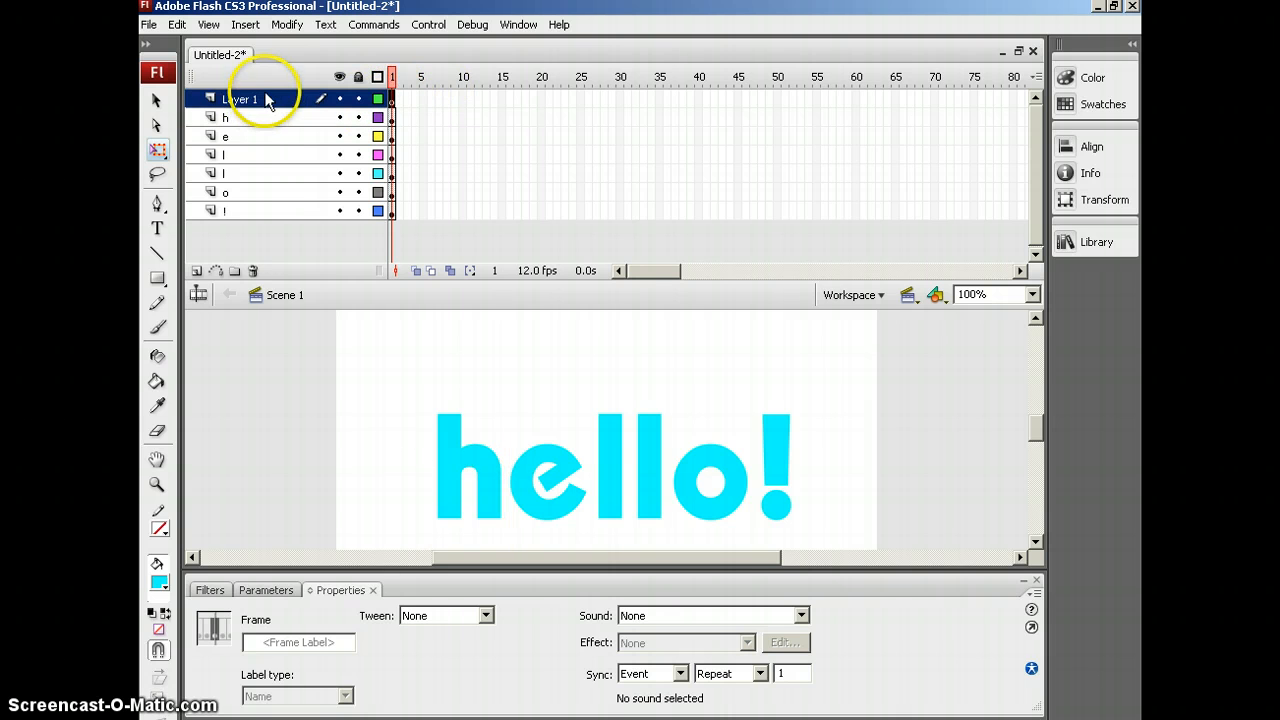
pyautogui.click(254, 272)
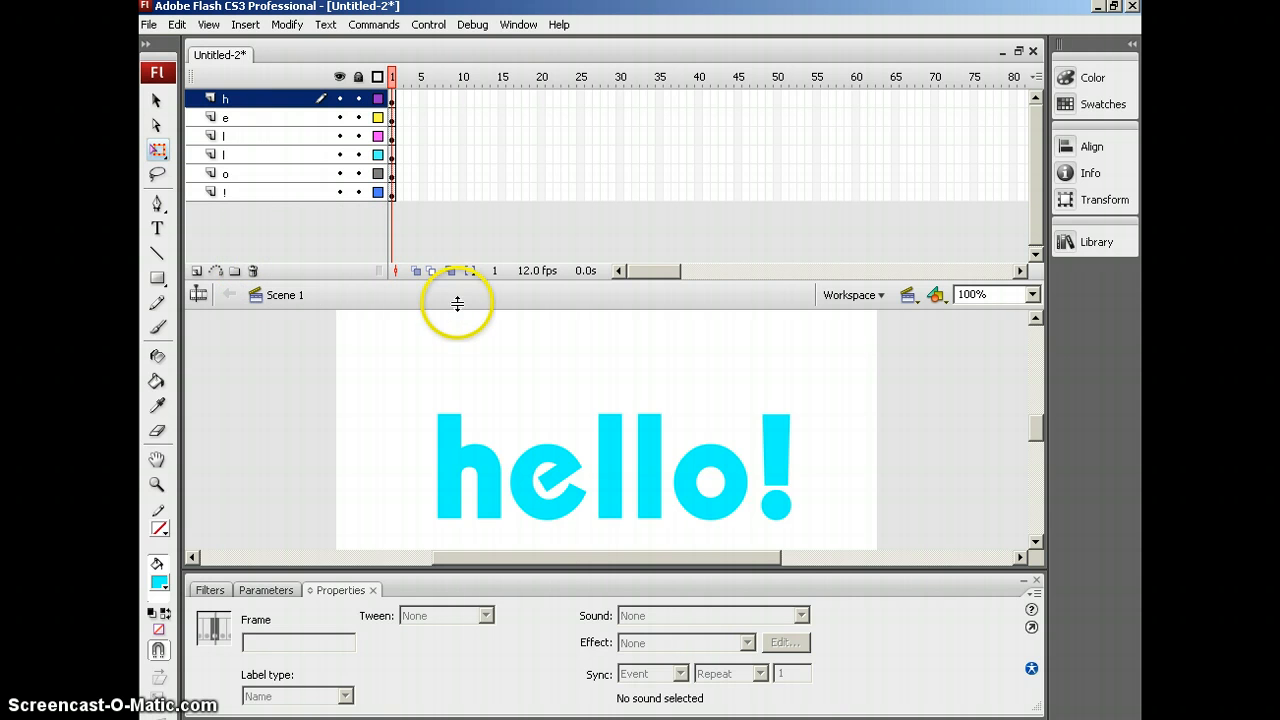
# Reposition each character of "hello!" on the stage into a staggered arrangement of alternating heights, starting with the h near the stage's left edge.
pyautogui.moveTo(457, 306); pyautogui.dragTo(457, 233)
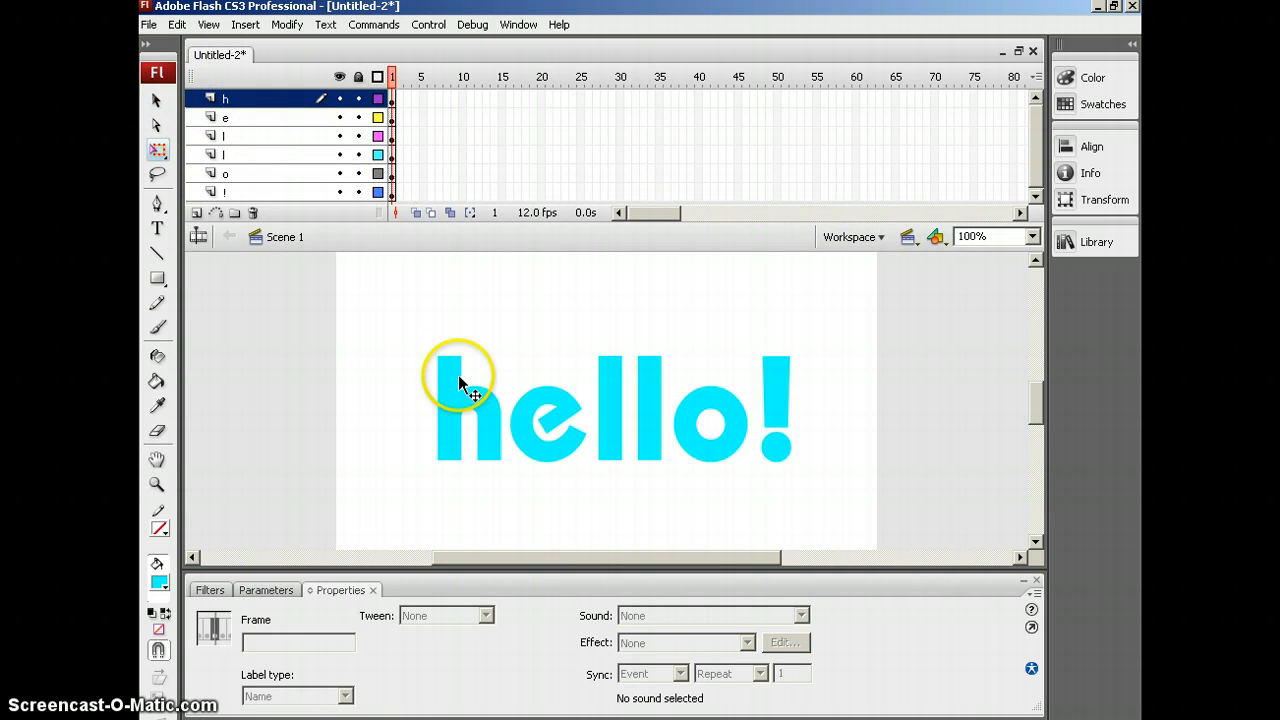
pyautogui.click(455, 402)
pyautogui.moveTo(455, 402); pyautogui.dragTo(400, 372)
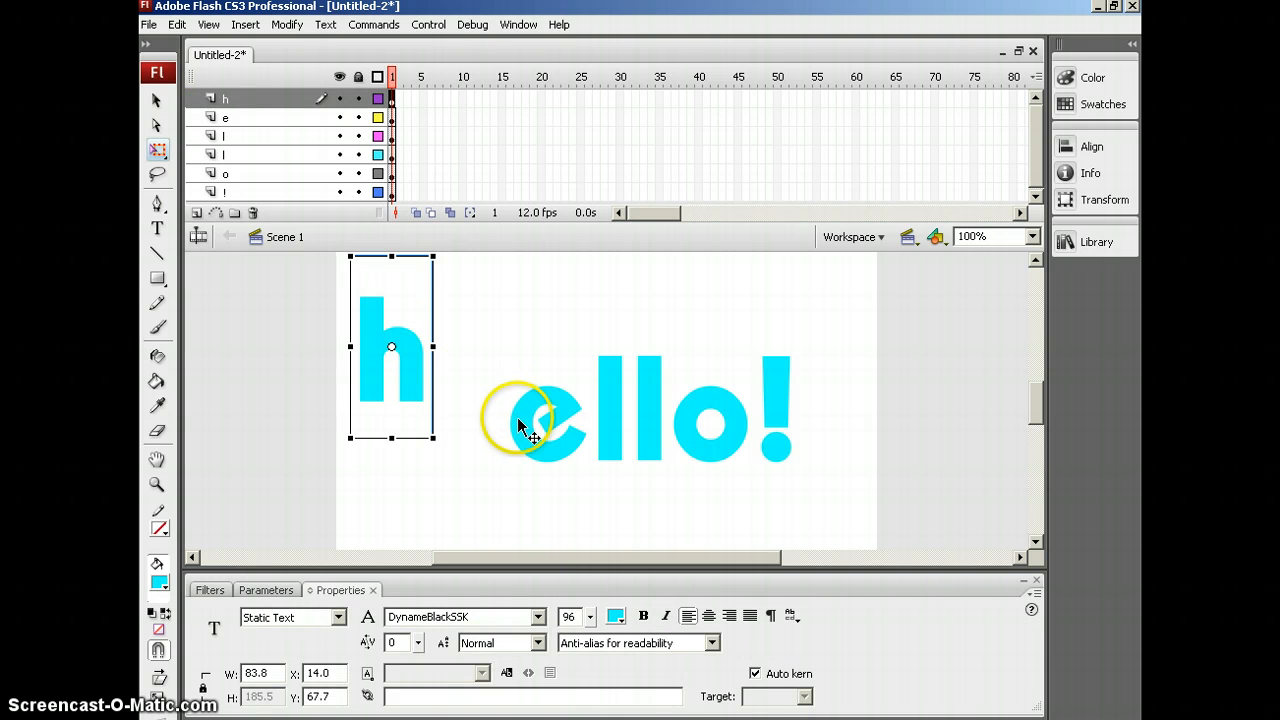
pyautogui.moveTo(521, 422); pyautogui.dragTo(450, 425)
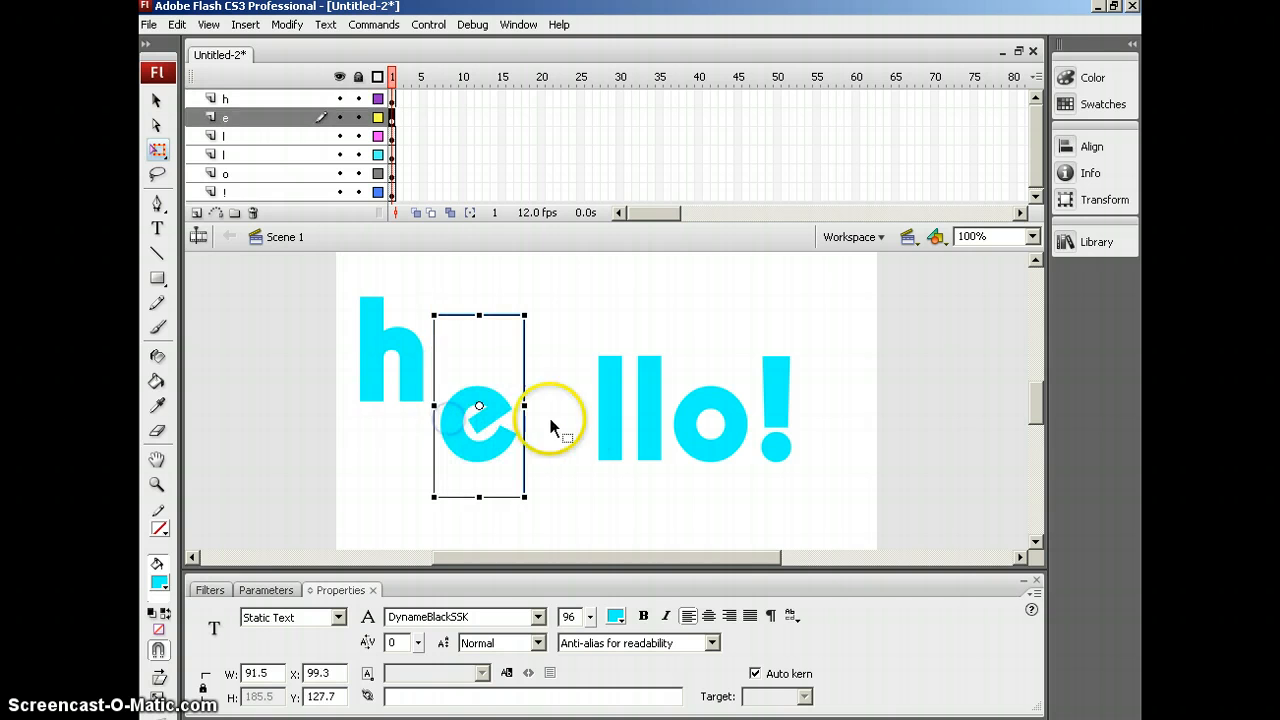
pyautogui.moveTo(609, 423); pyautogui.dragTo(691, 443)
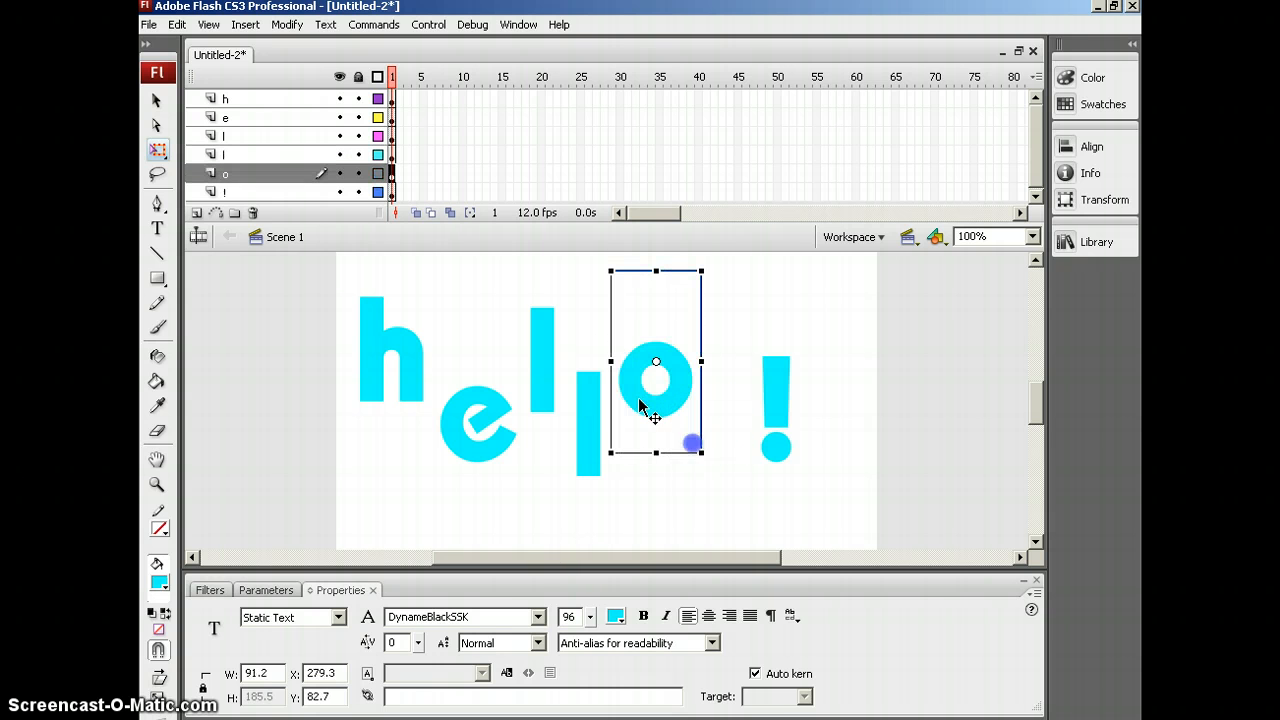
pyautogui.moveTo(771, 371); pyautogui.dragTo(750, 407)
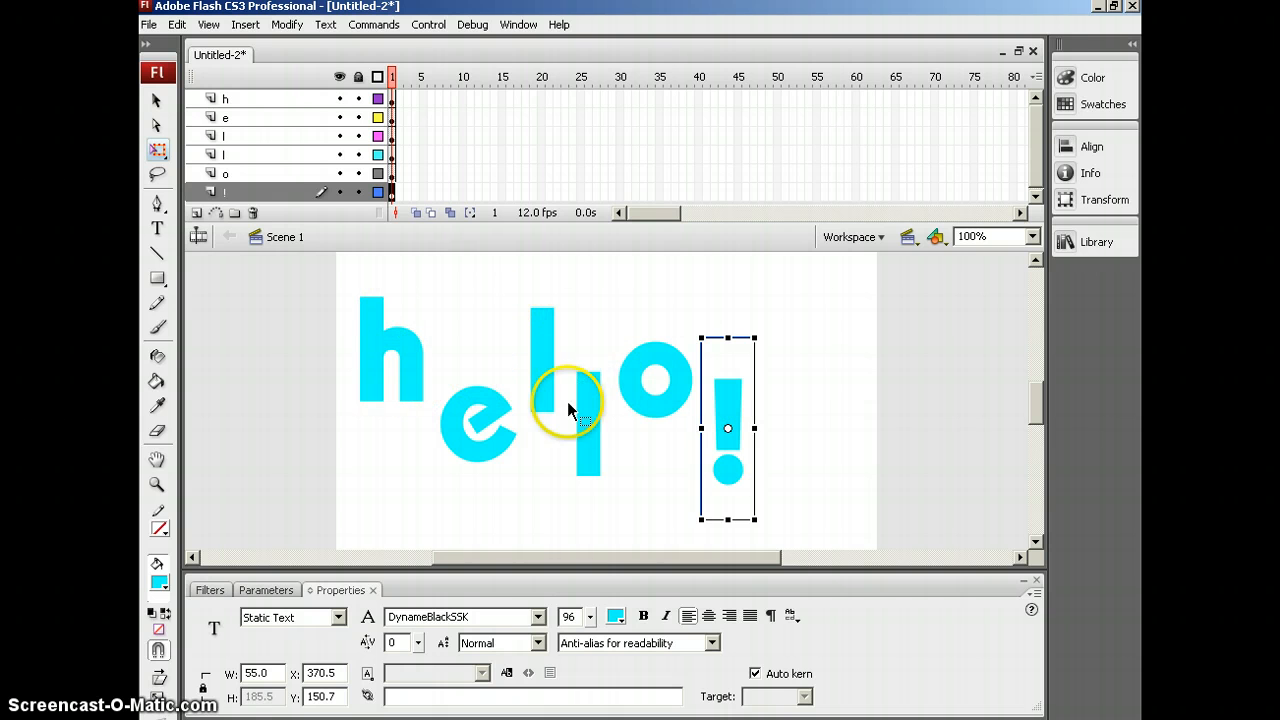
pyautogui.click(825, 368)
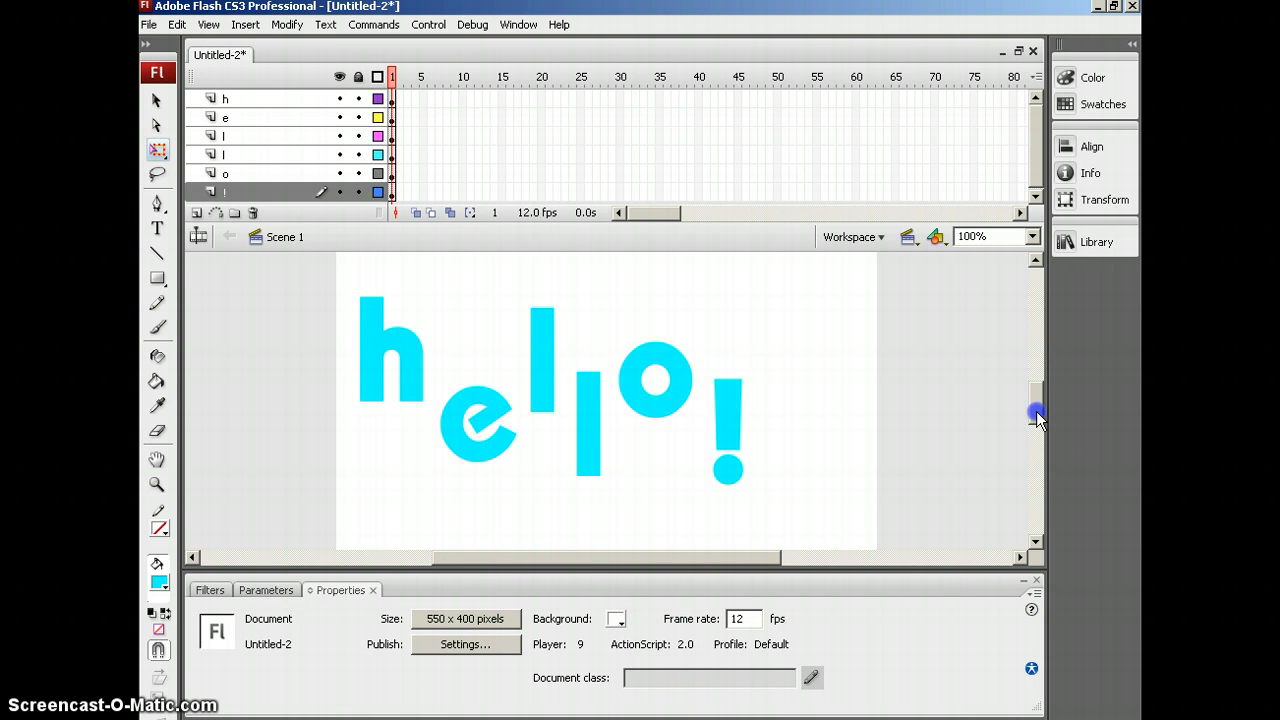
# Hide the e, l, l, o and ! layers, leaving only the h layer shown.
pyautogui.moveTo(1037, 412); pyautogui.dragTo(1037, 409)
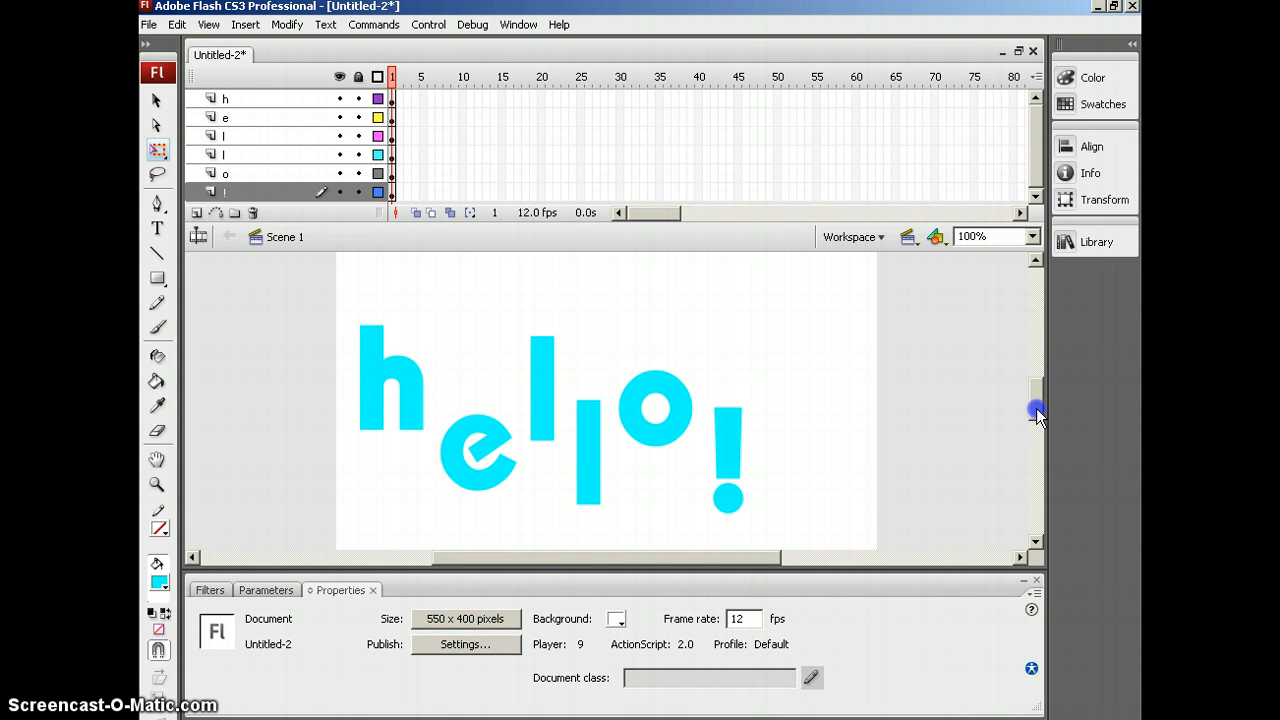
pyautogui.click(340, 117)
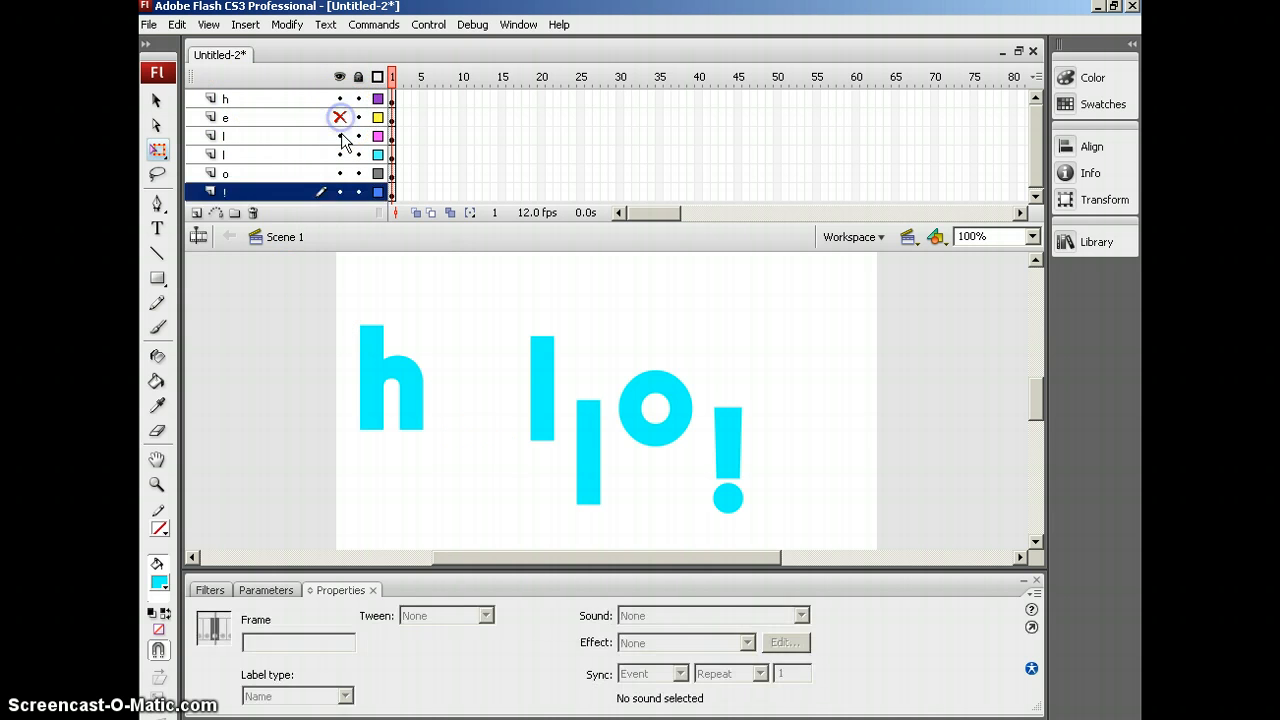
pyautogui.click(340, 135)
pyautogui.click(340, 155)
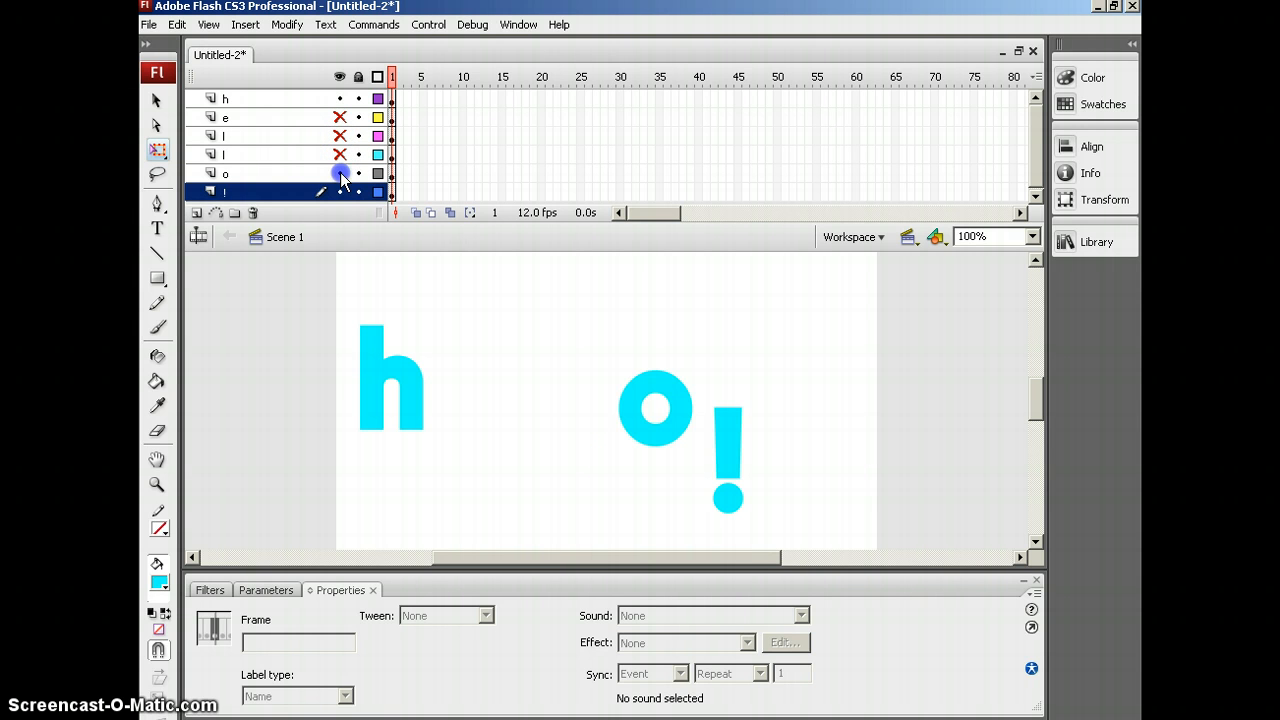
pyautogui.click(340, 174)
pyautogui.click(339, 191)
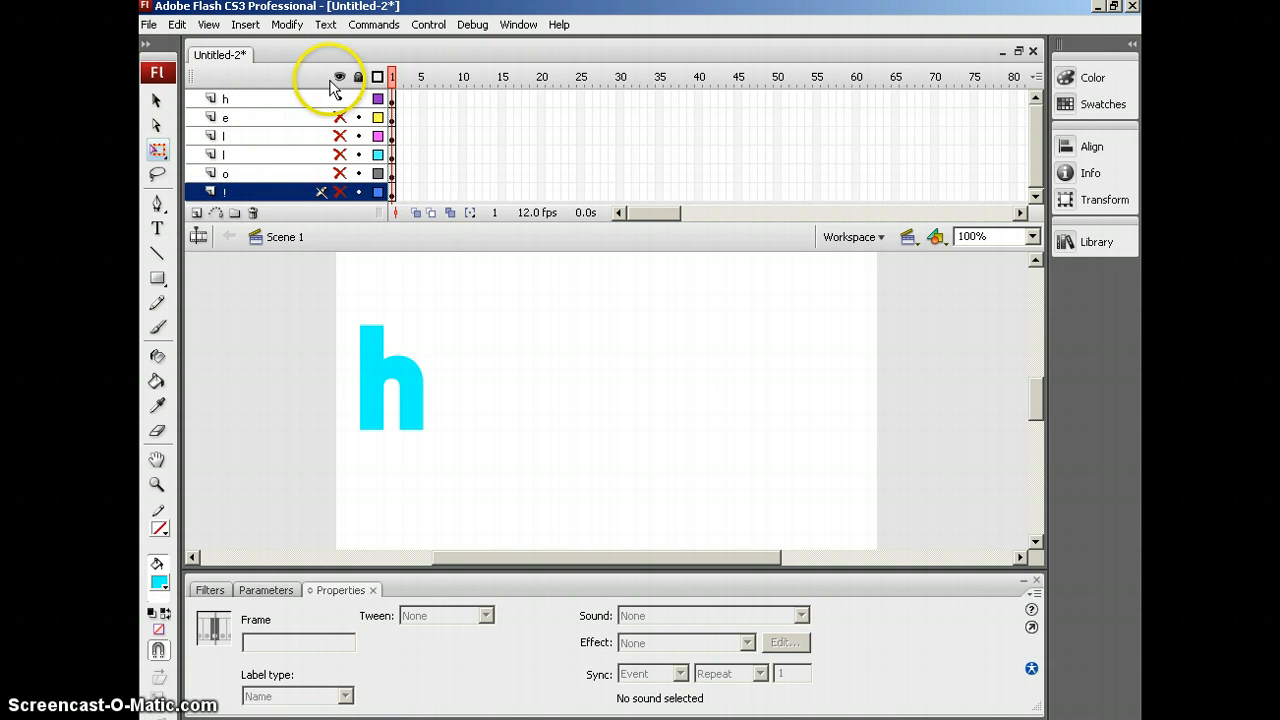
# Add a new layer directly above the h layer and name it "mask h".
pyautogui.click(283, 99)
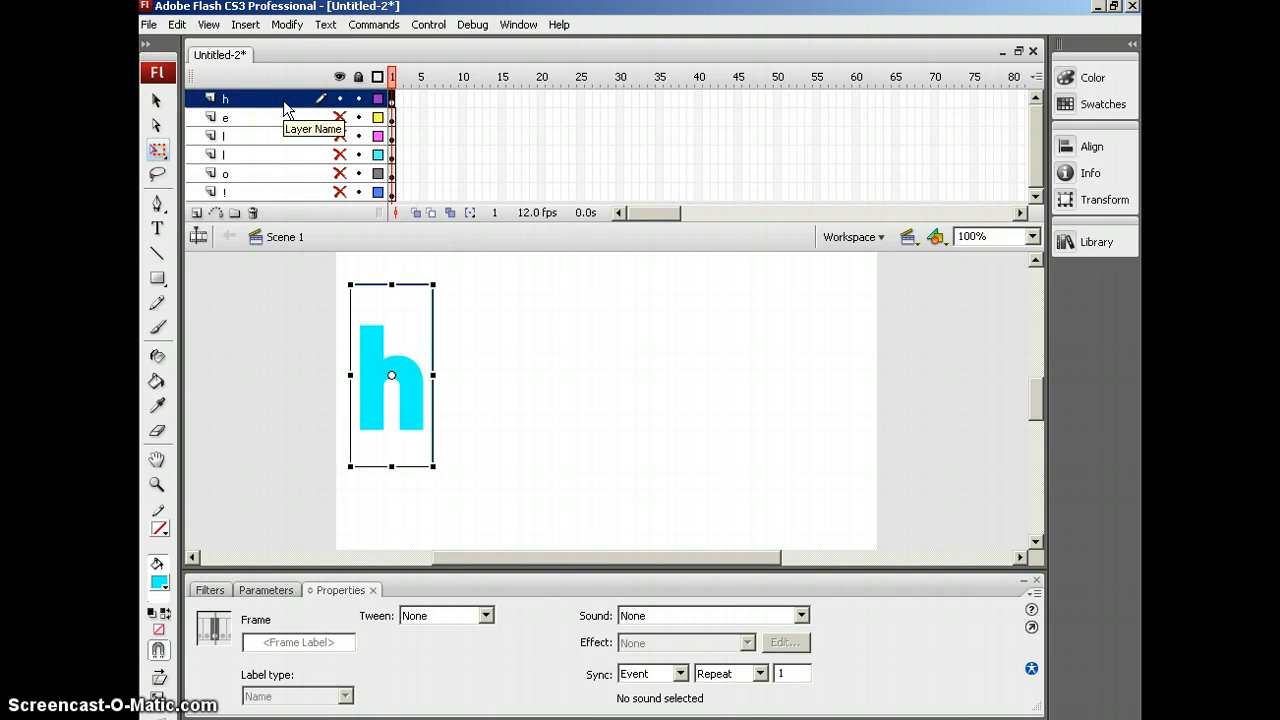
pyautogui.click(282, 99)
pyautogui.click(243, 78)
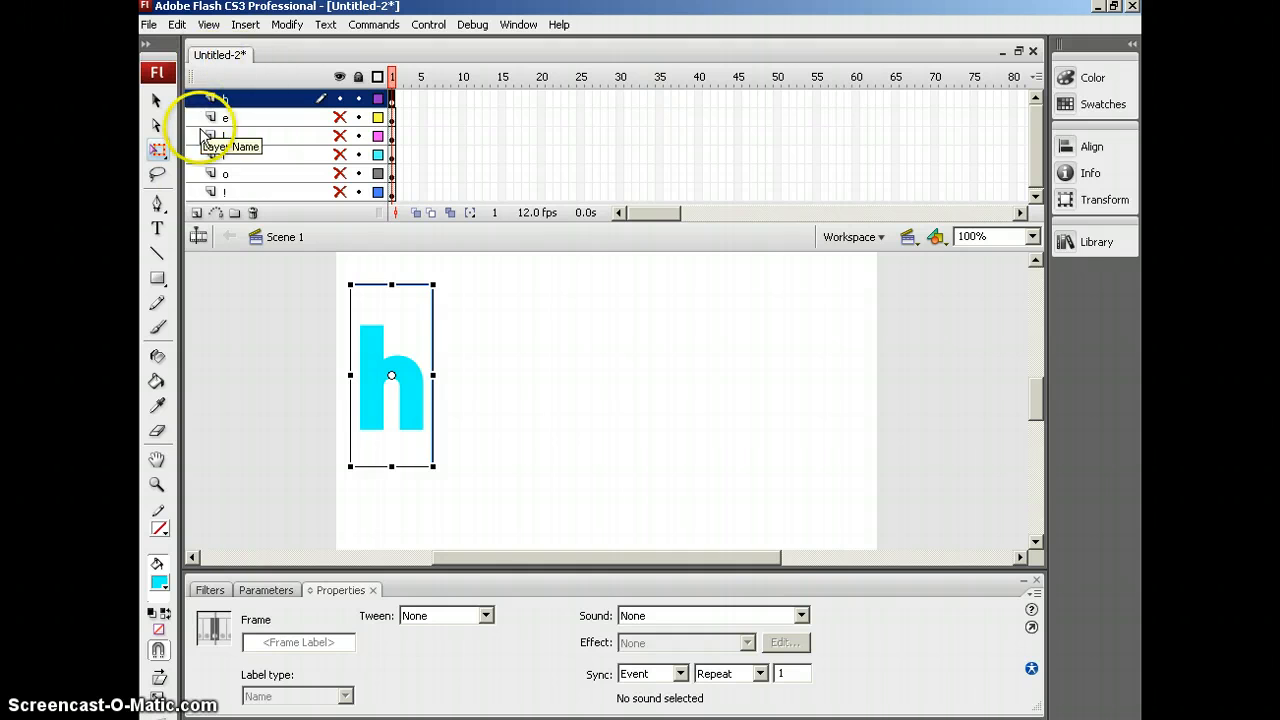
pyautogui.click(196, 214)
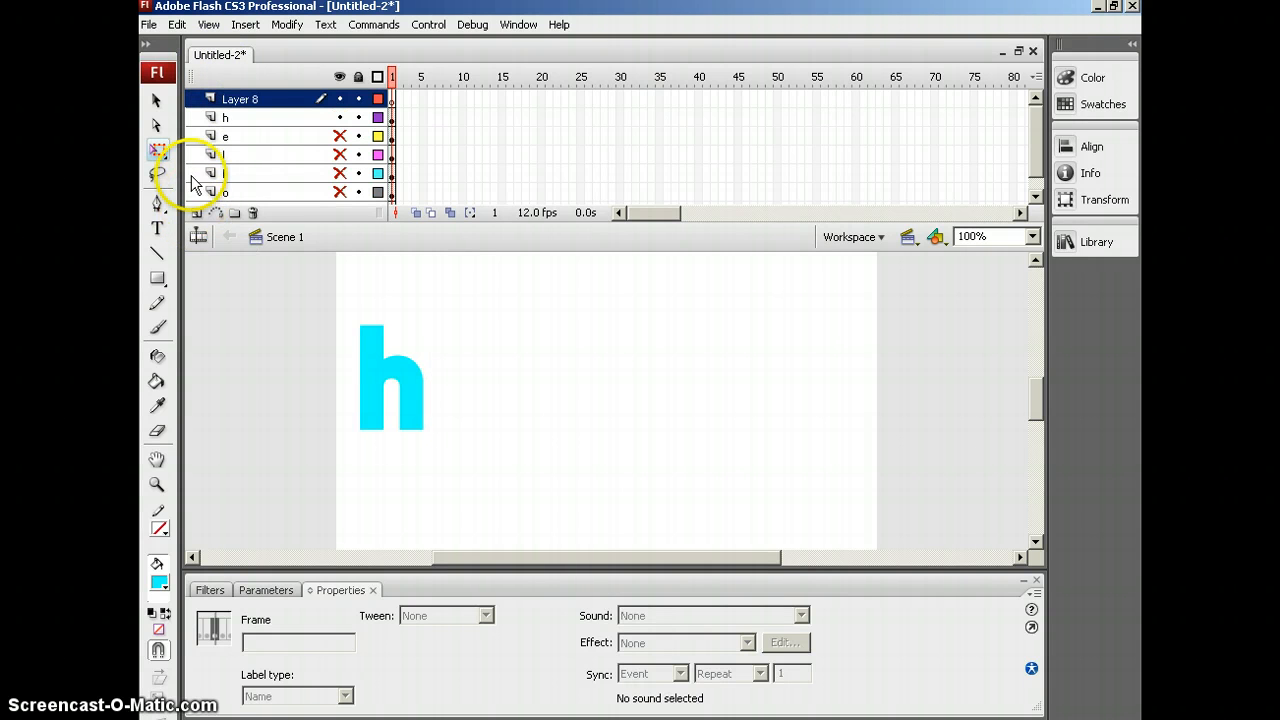
pyautogui.doubleClick(240, 99)
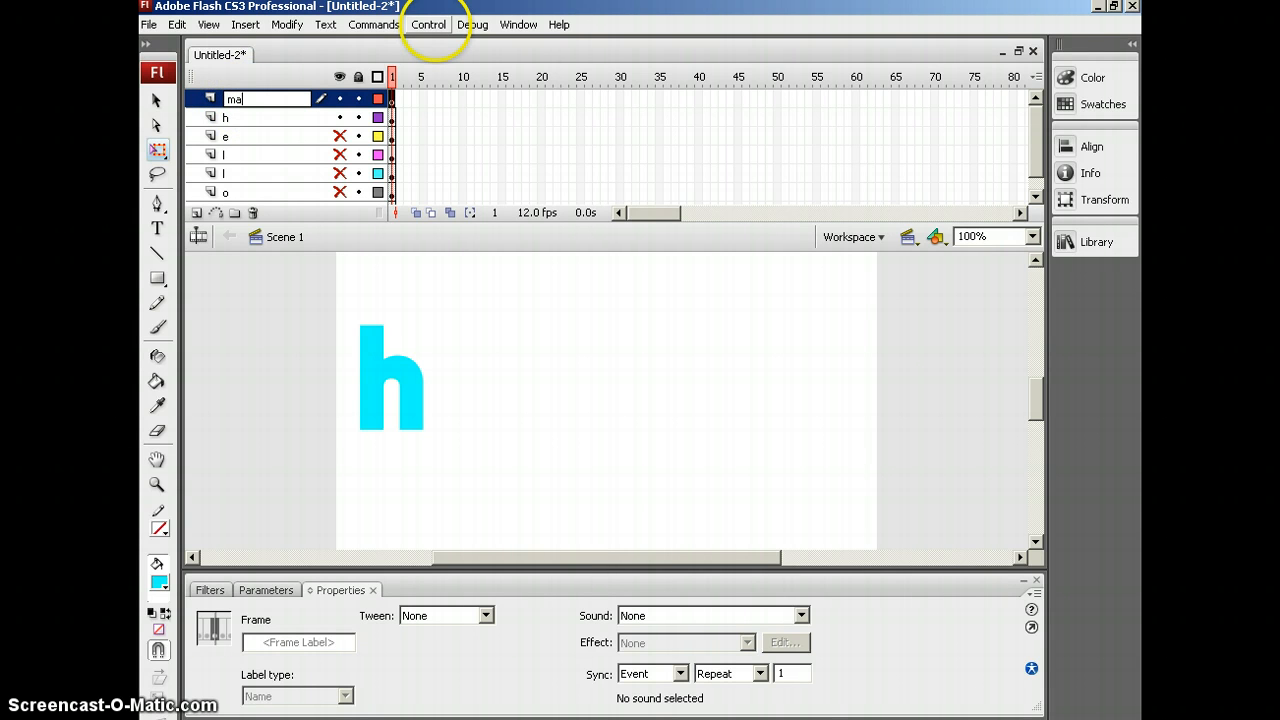
pyautogui.write('mask ')
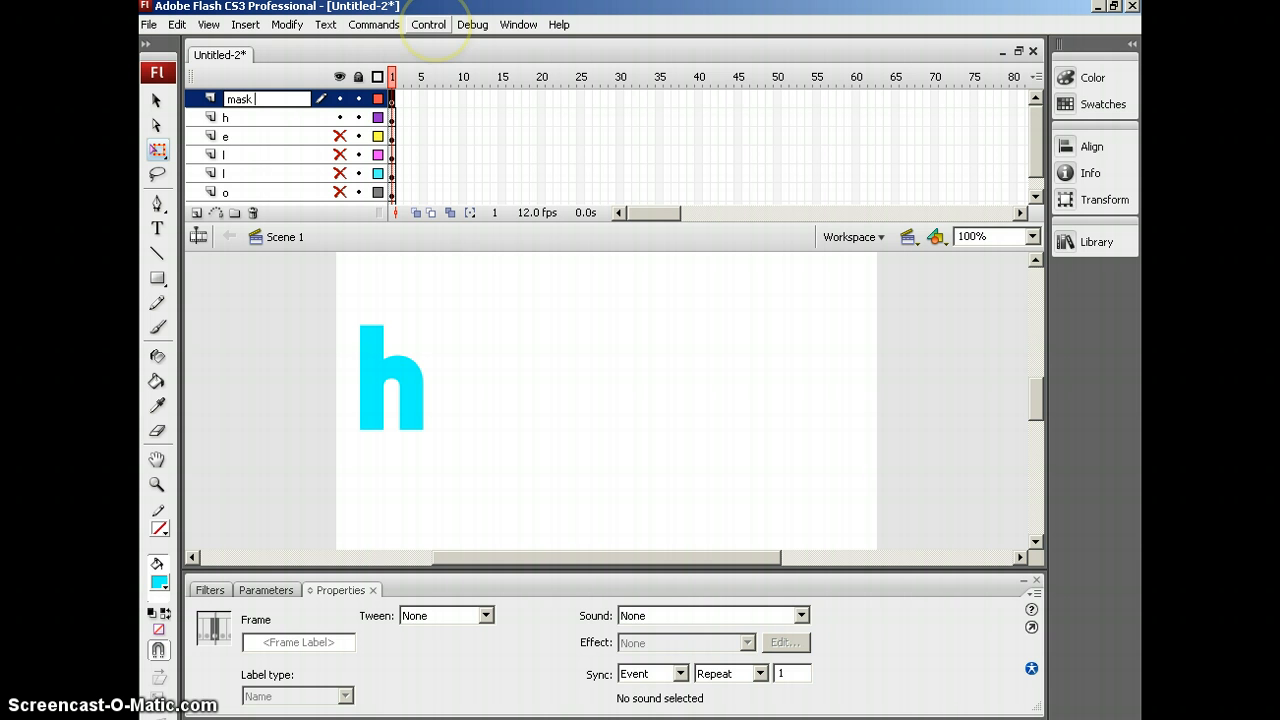
pyautogui.write('h')
pyautogui.press('Return')
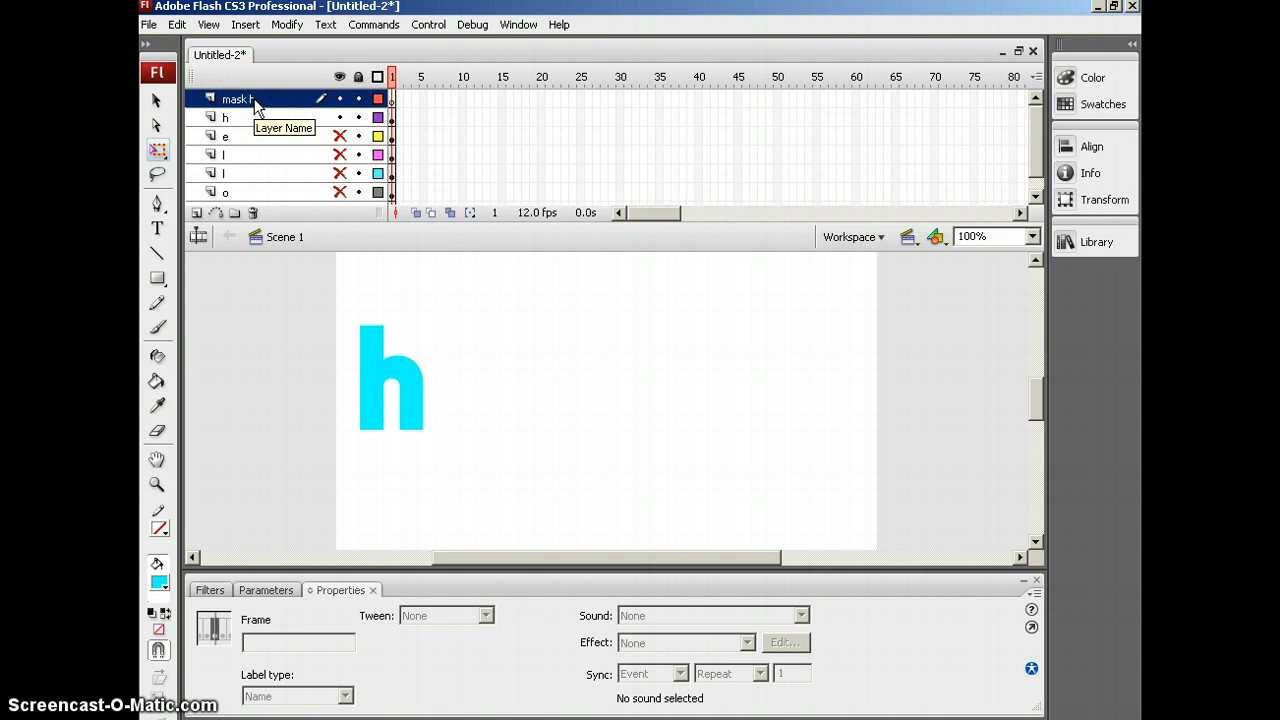
# Draw a blue #0000FF rectangle about 73 by 13 pixels just above the h, on frame 1 of the mask h layer.
pyautogui.moveTo(254, 104); pyautogui.dragTo(397, 112)
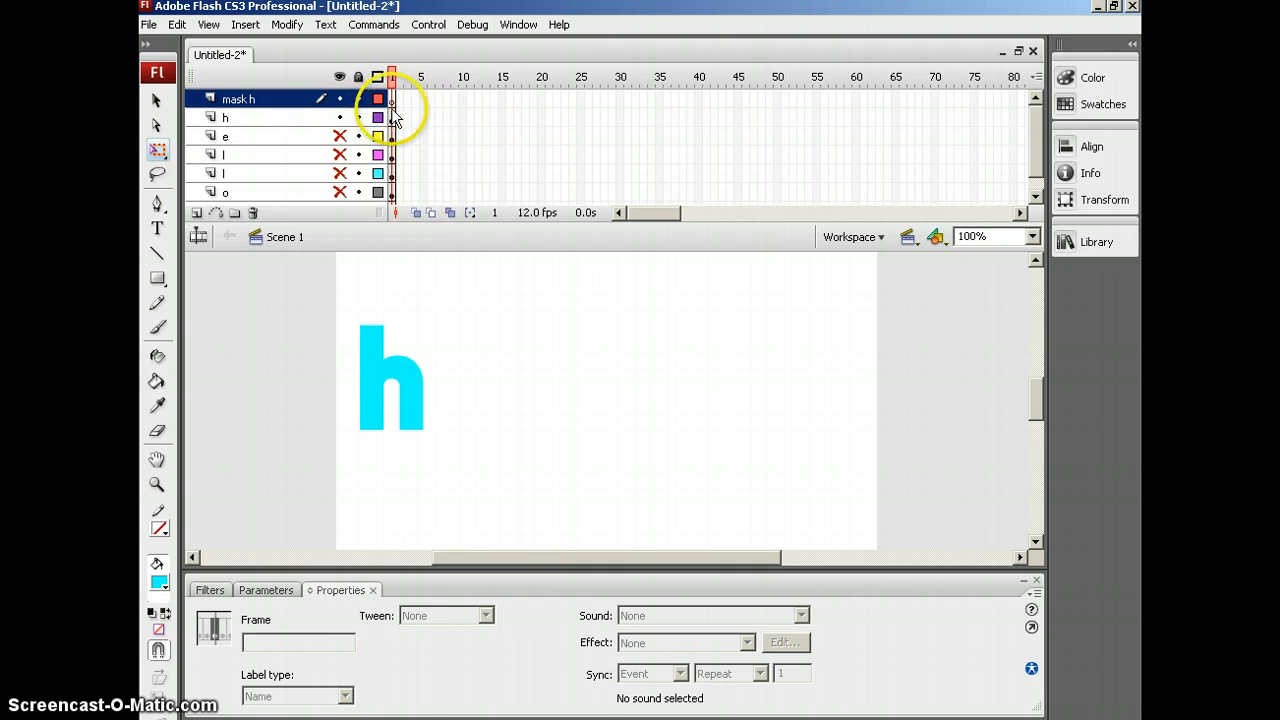
pyautogui.click(394, 104)
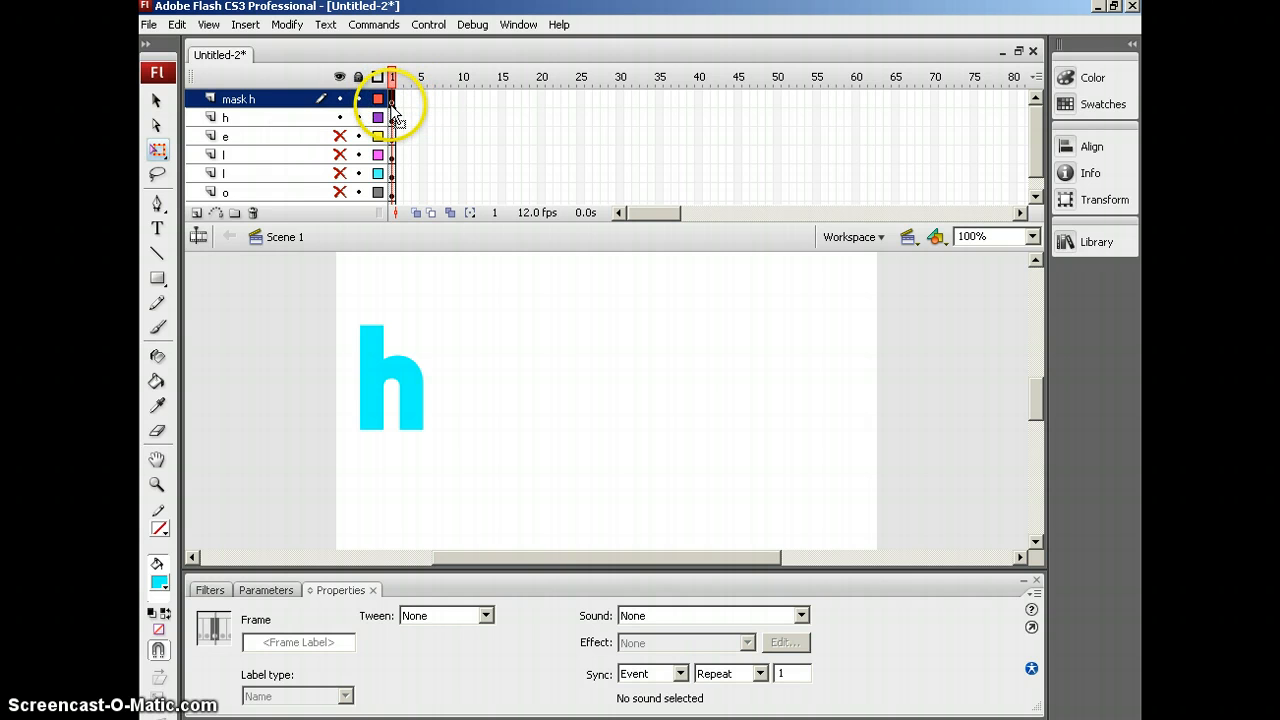
pyautogui.click(395, 104)
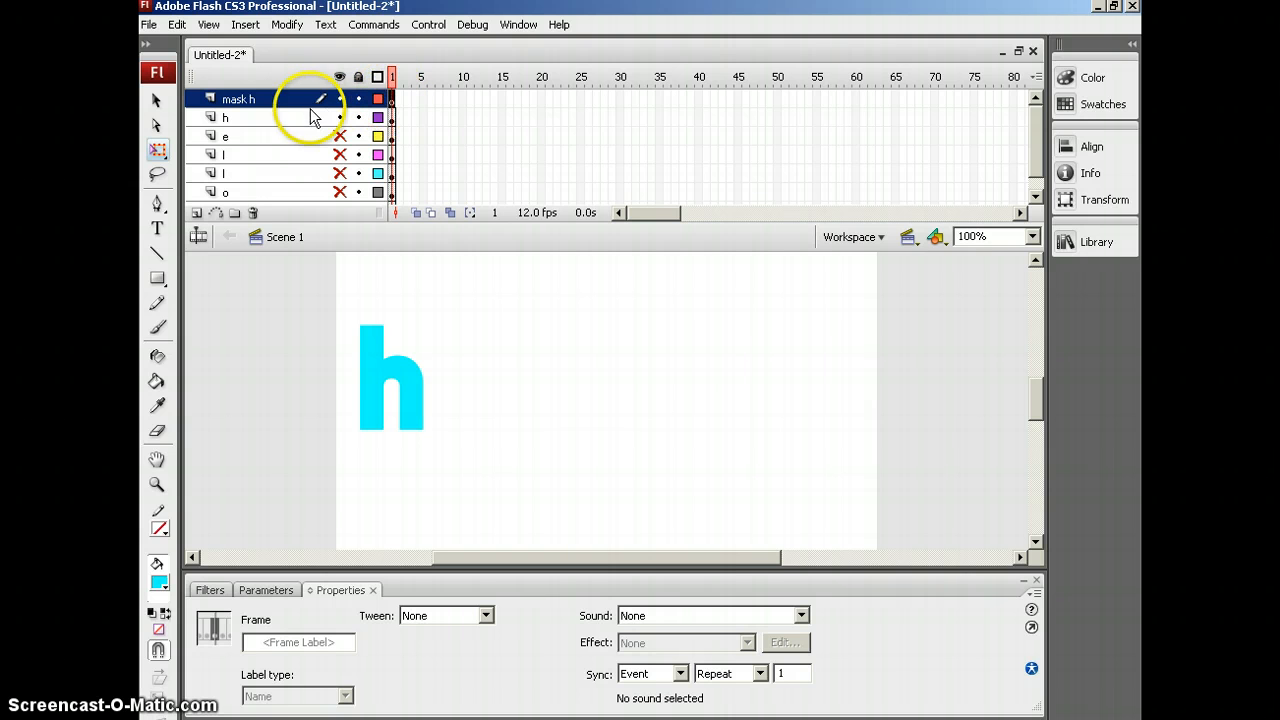
pyautogui.click(157, 280)
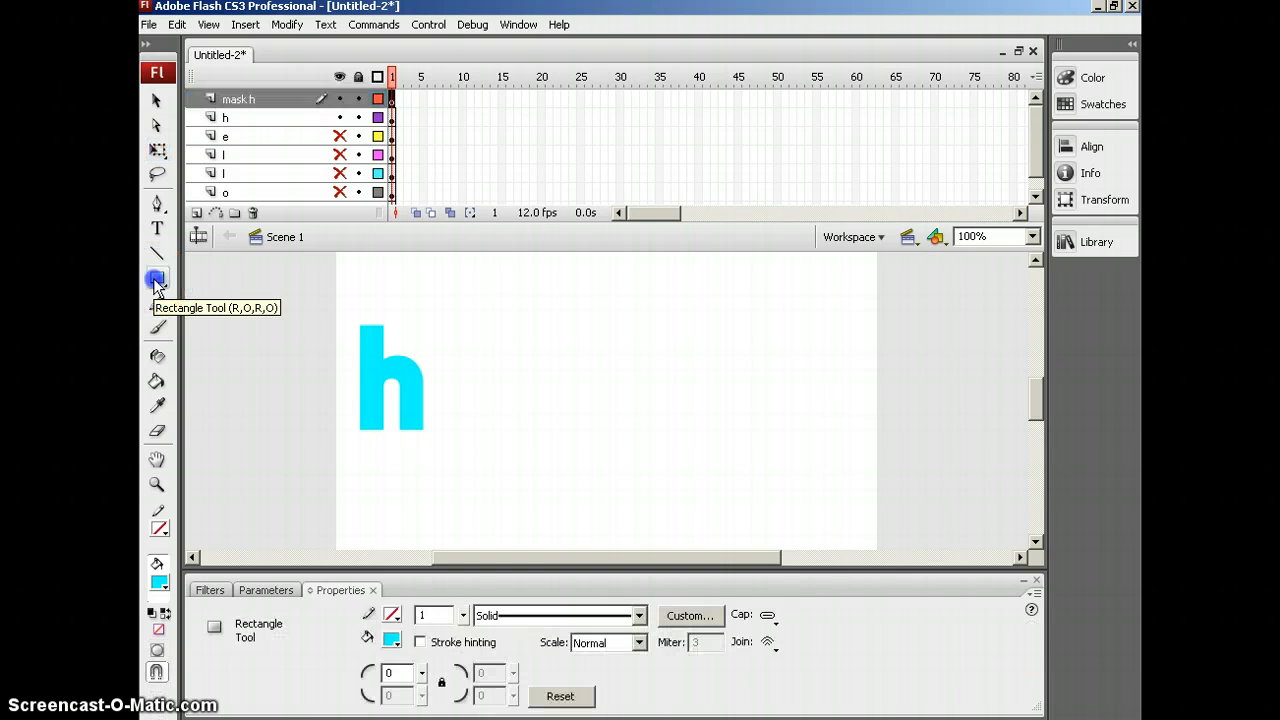
pyautogui.click(393, 615)
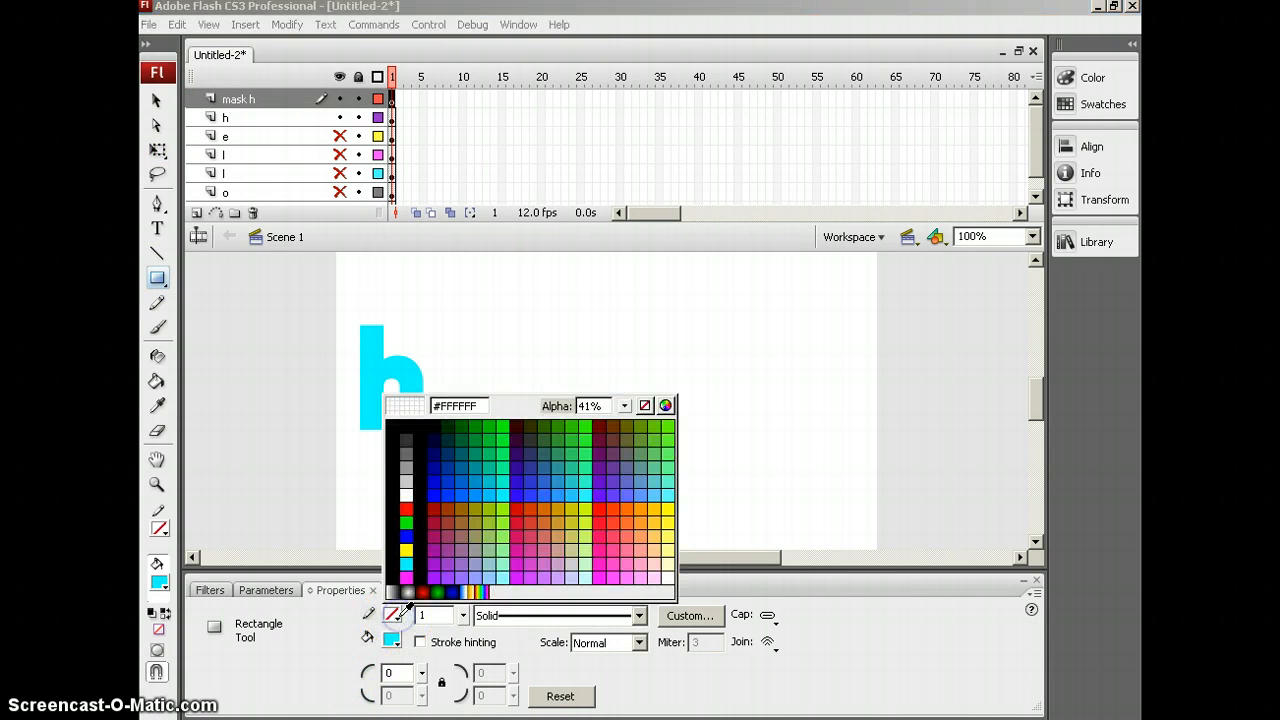
pyautogui.click(398, 613)
pyautogui.click(391, 640)
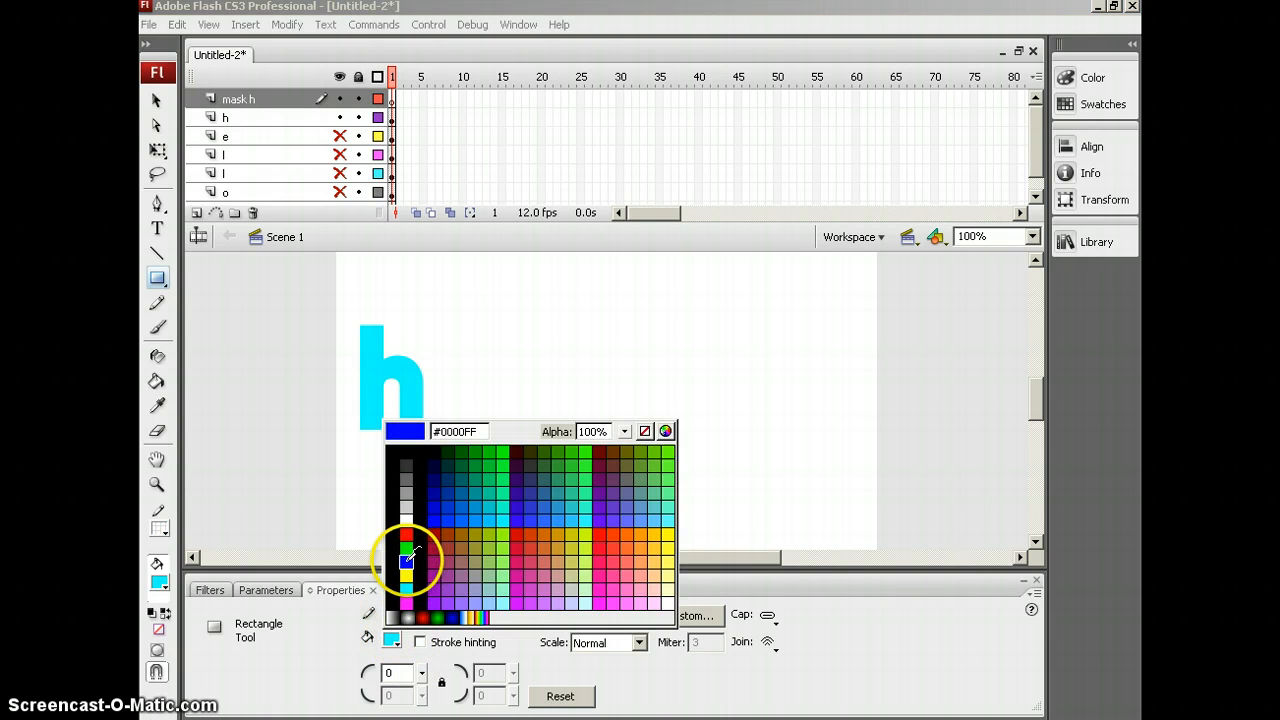
pyautogui.click(406, 561)
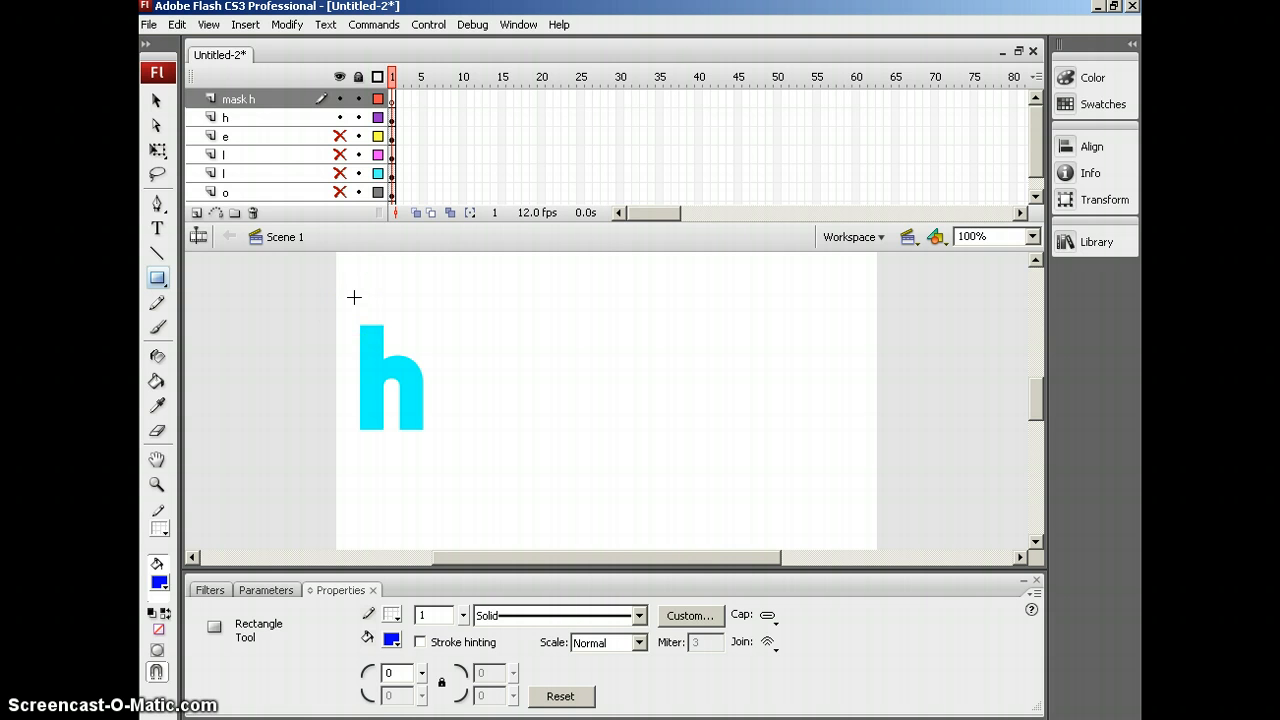
pyautogui.click(360, 296)
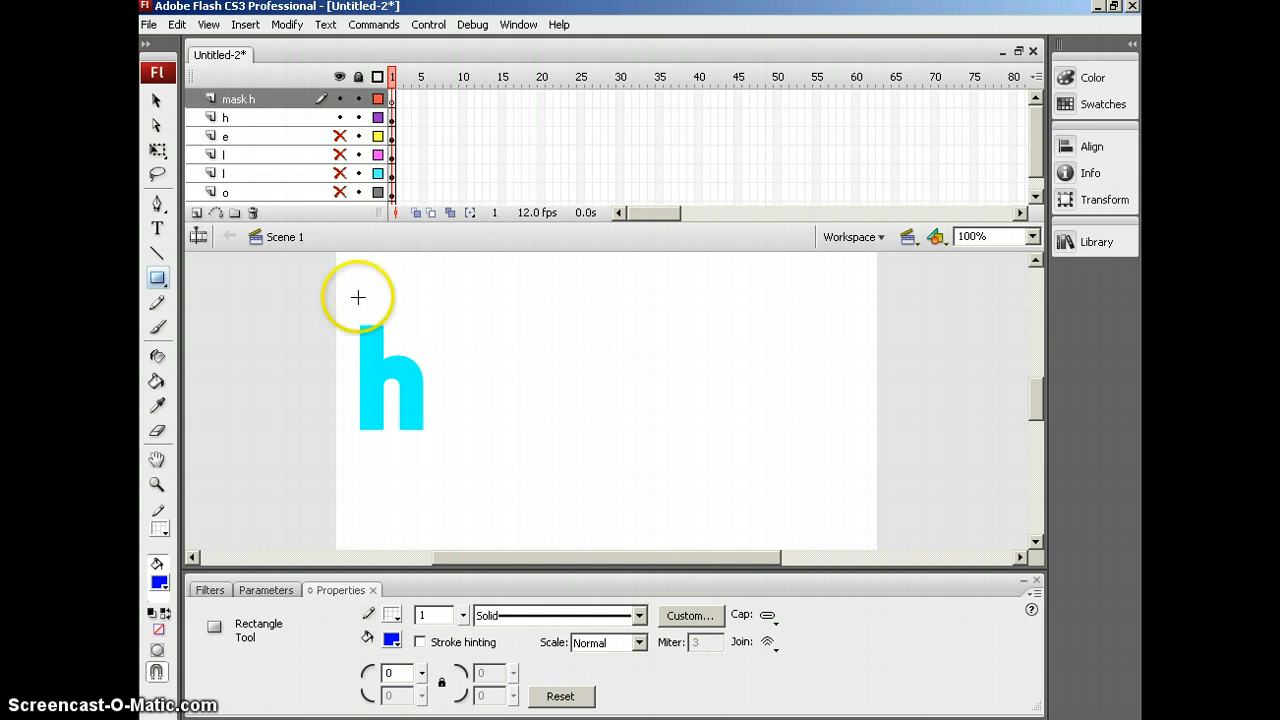
pyautogui.click(396, 102)
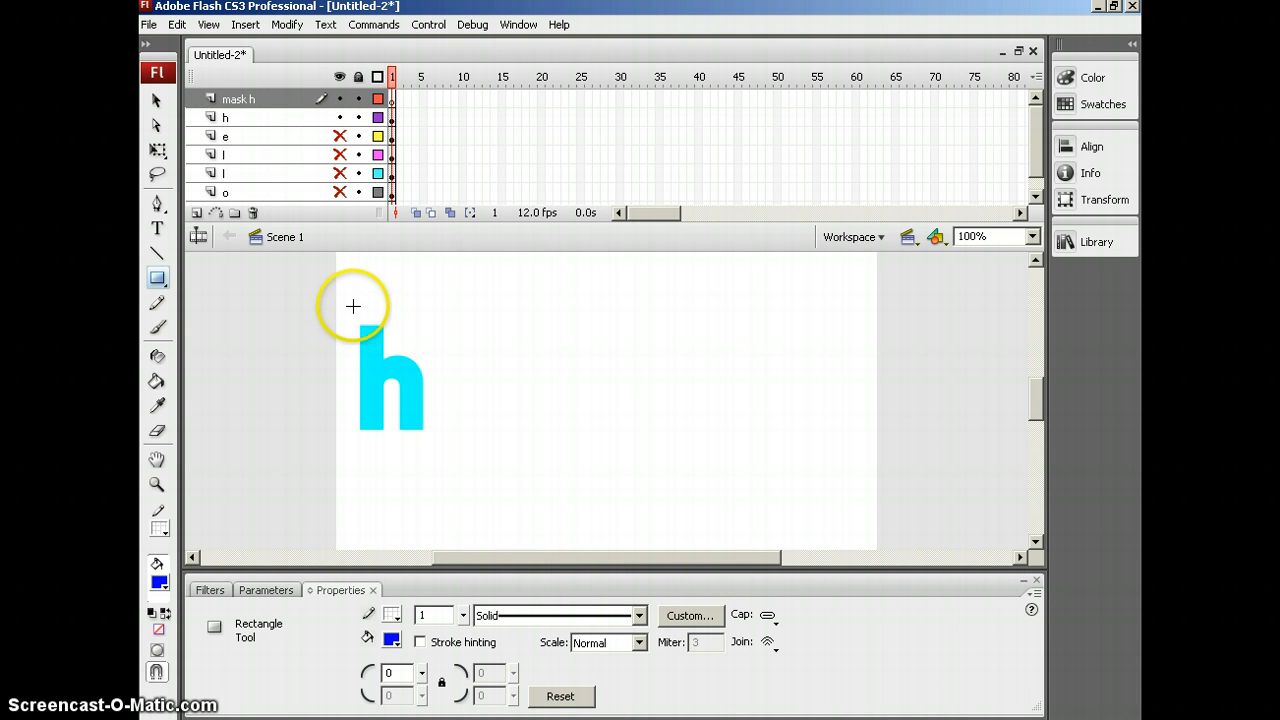
pyautogui.moveTo(354, 307); pyautogui.dragTo(417, 311)
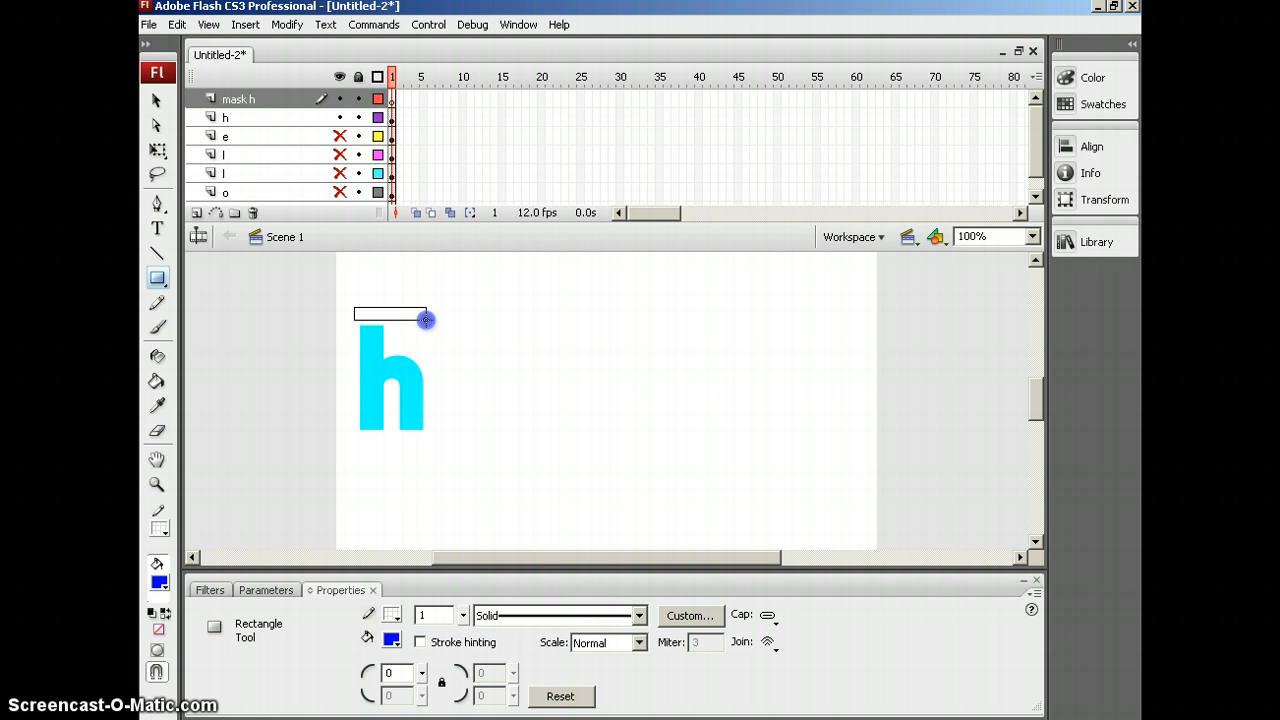
pyautogui.moveTo(426, 320); pyautogui.dragTo(426, 320)
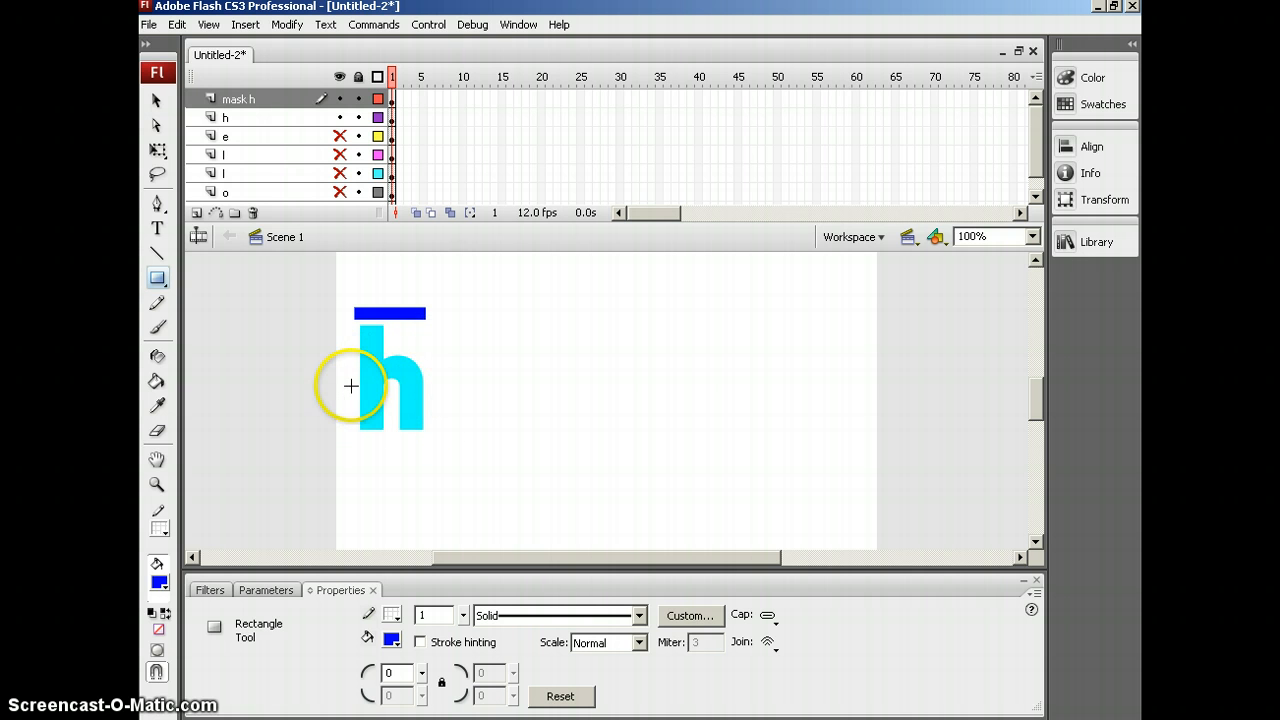
pyautogui.click(437, 393)
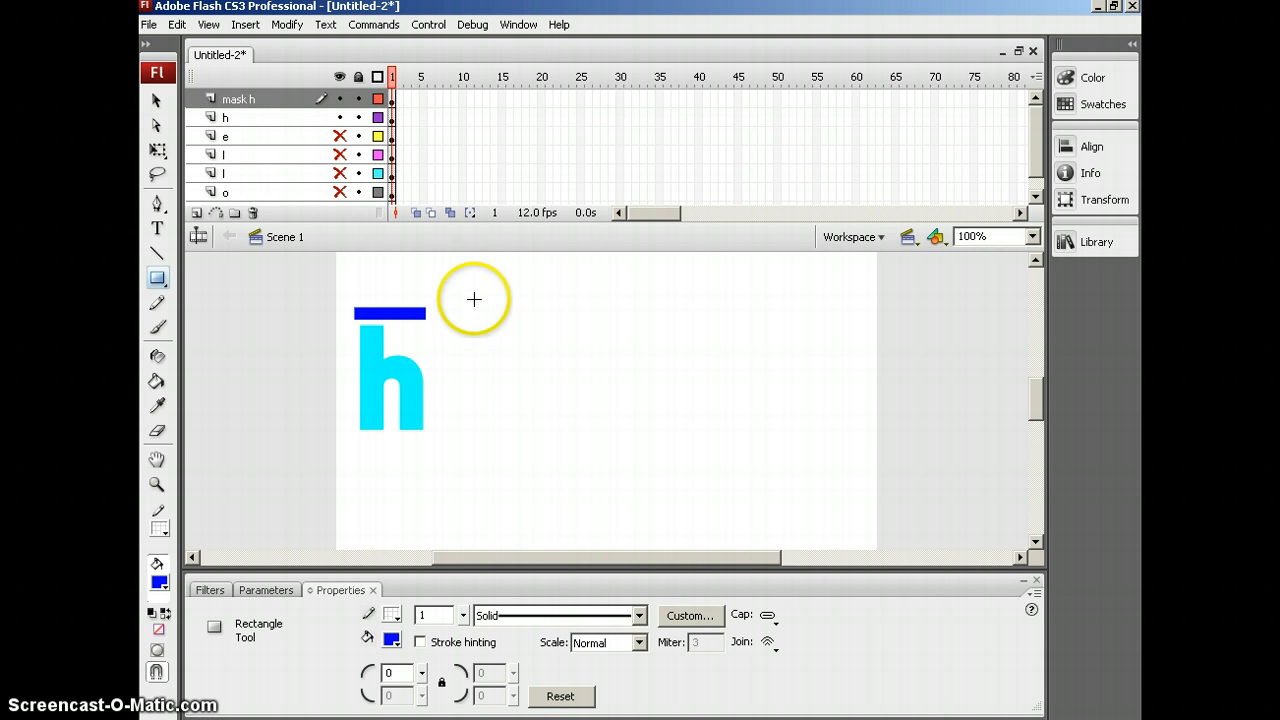
# Insert a keyframe at frame 5 of the mask h layer and extend the h layer to frame 5.
pyautogui.click(422, 100)
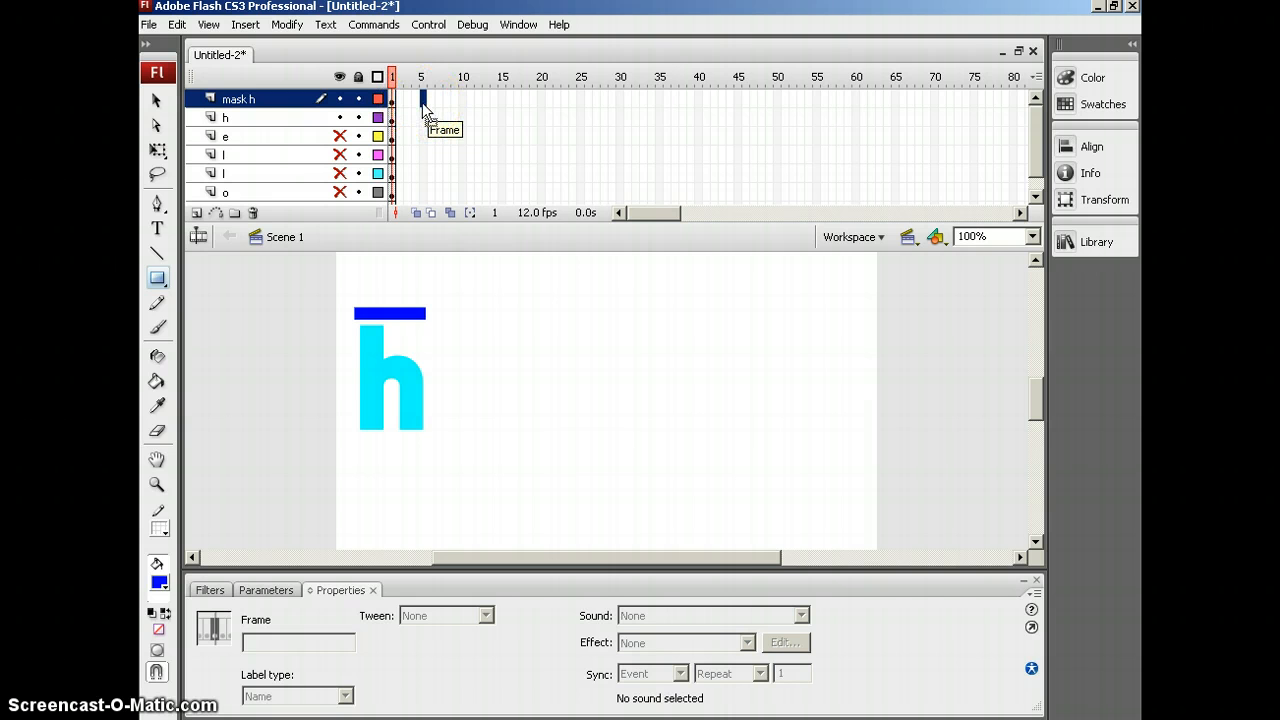
pyautogui.press('F6')
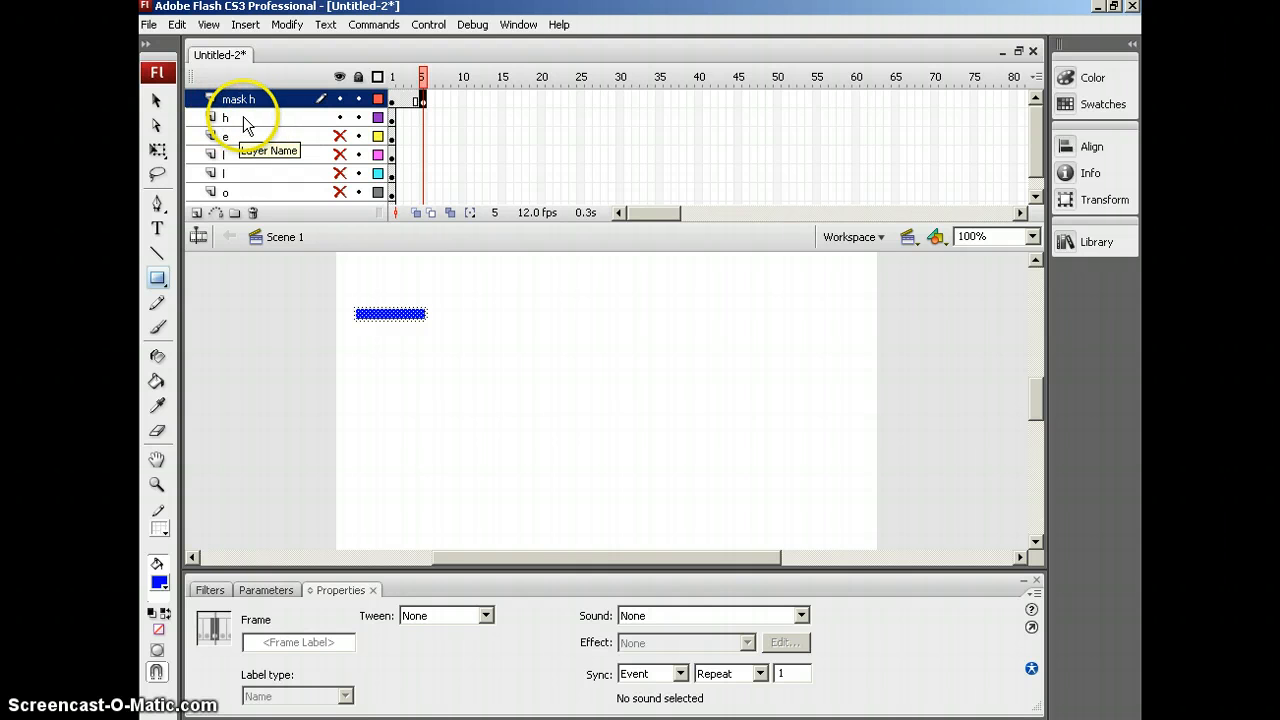
pyautogui.click(422, 117)
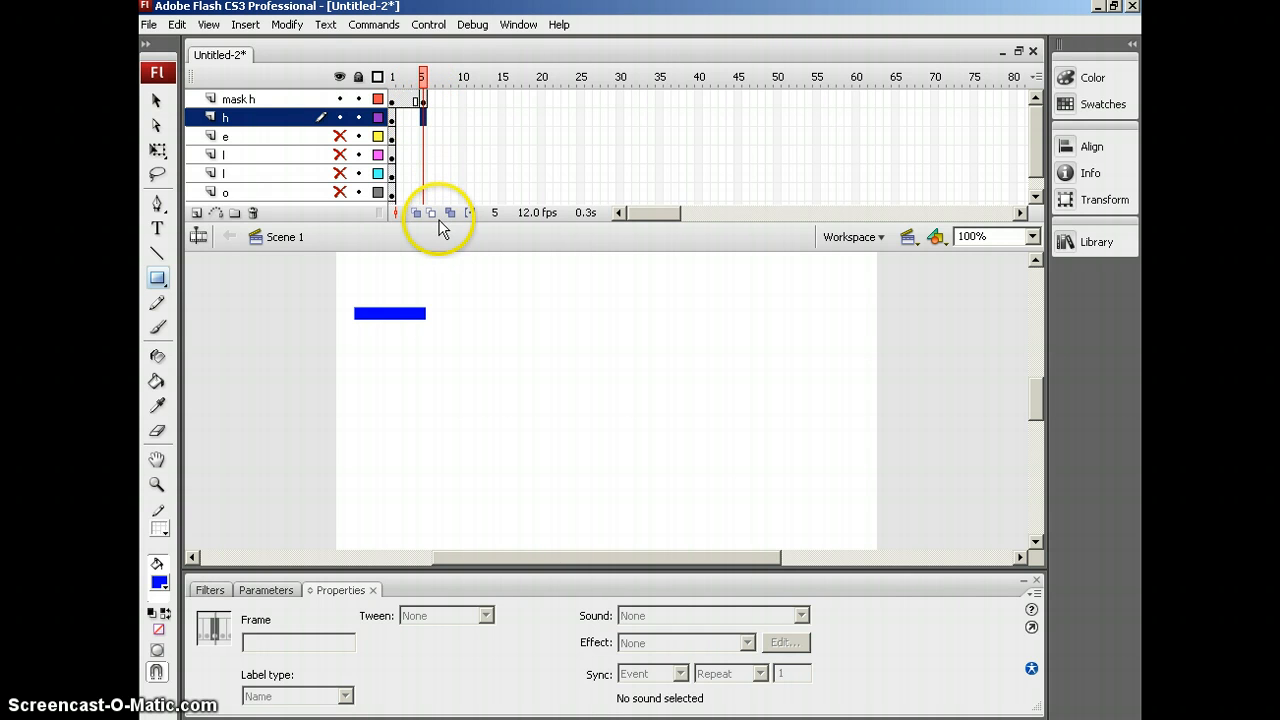
pyautogui.press('F5')
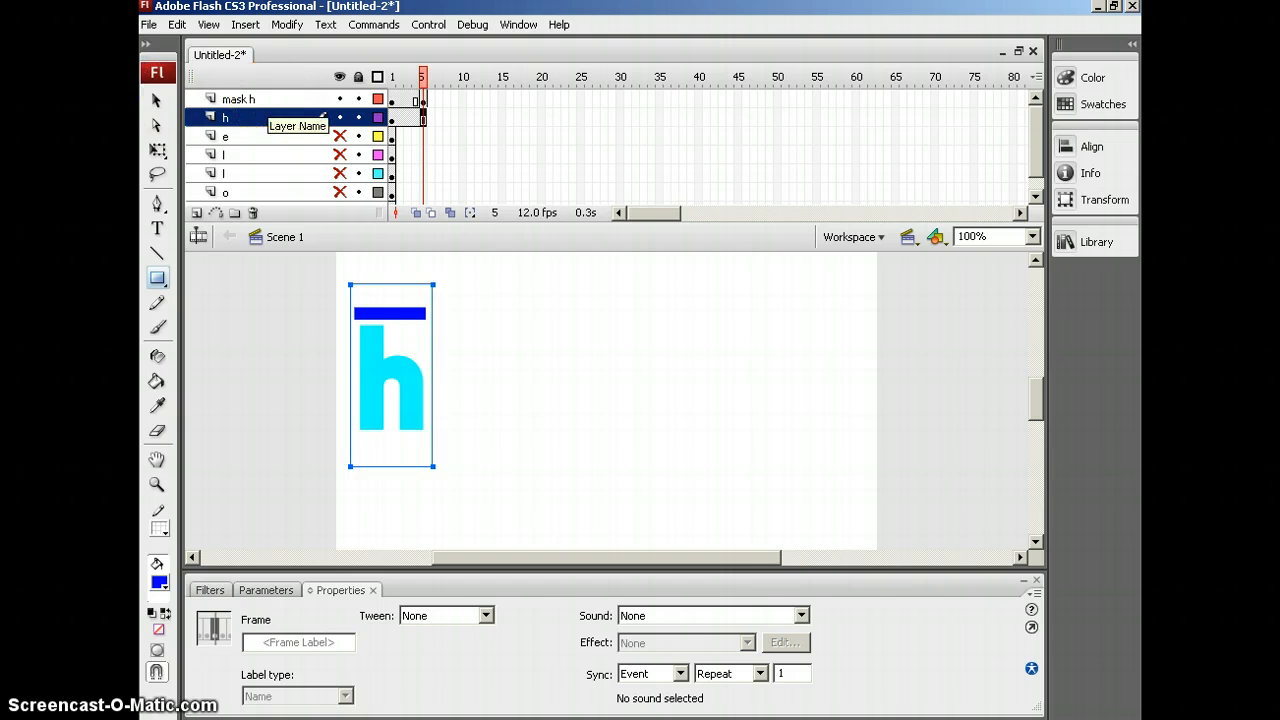
# Examine the blue bar on the mask h layer at both its frame 1 and frame 5 keyframes.
pyautogui.click(156, 100)
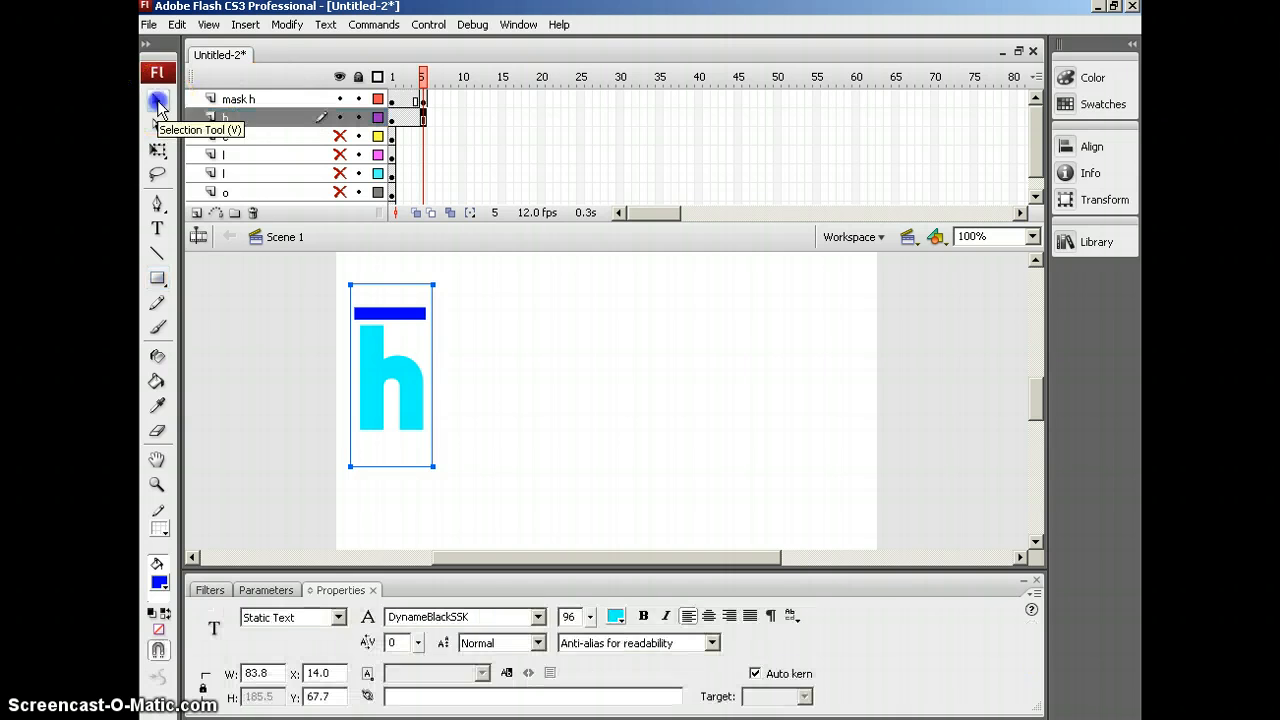
pyautogui.click(400, 315)
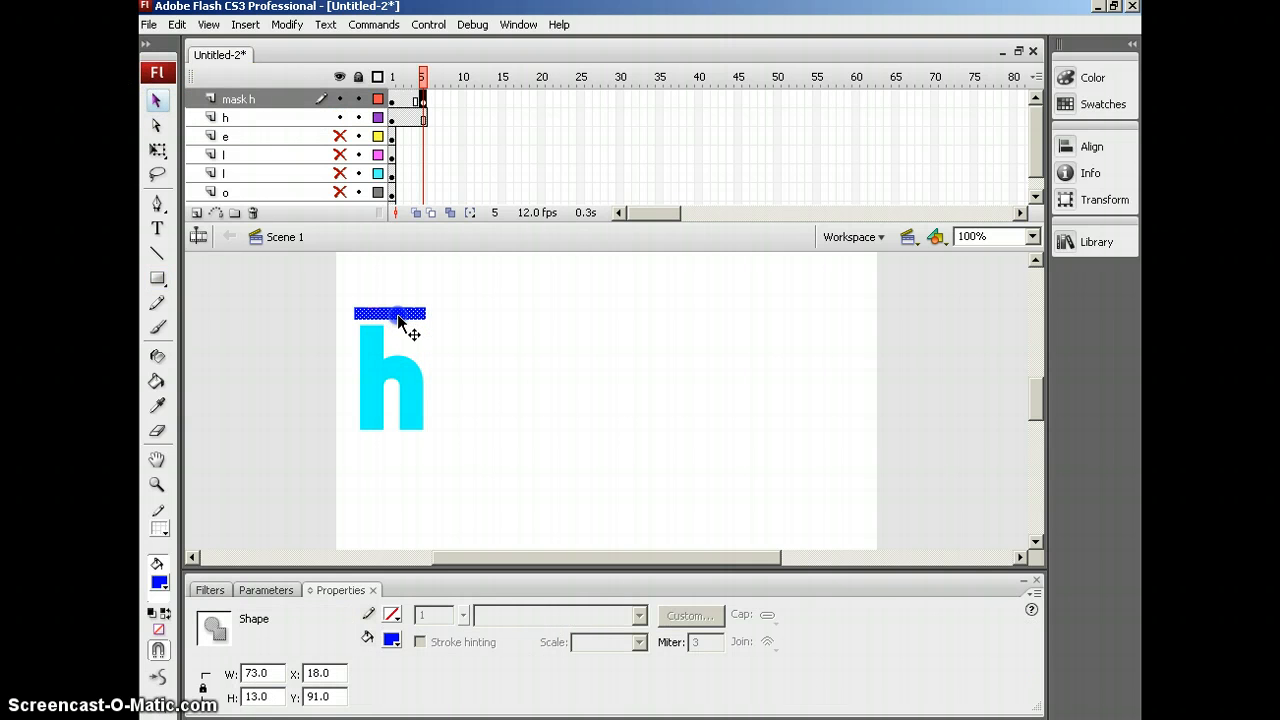
pyautogui.click(398, 316)
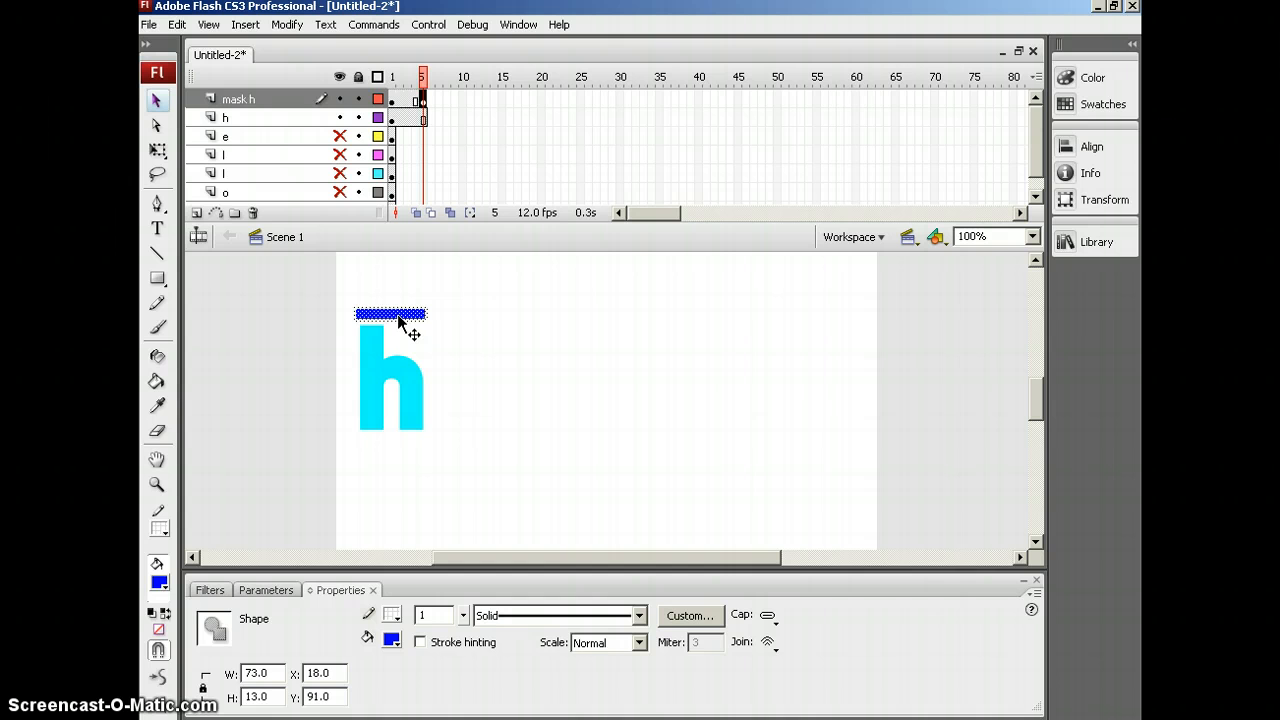
pyautogui.click(392, 100)
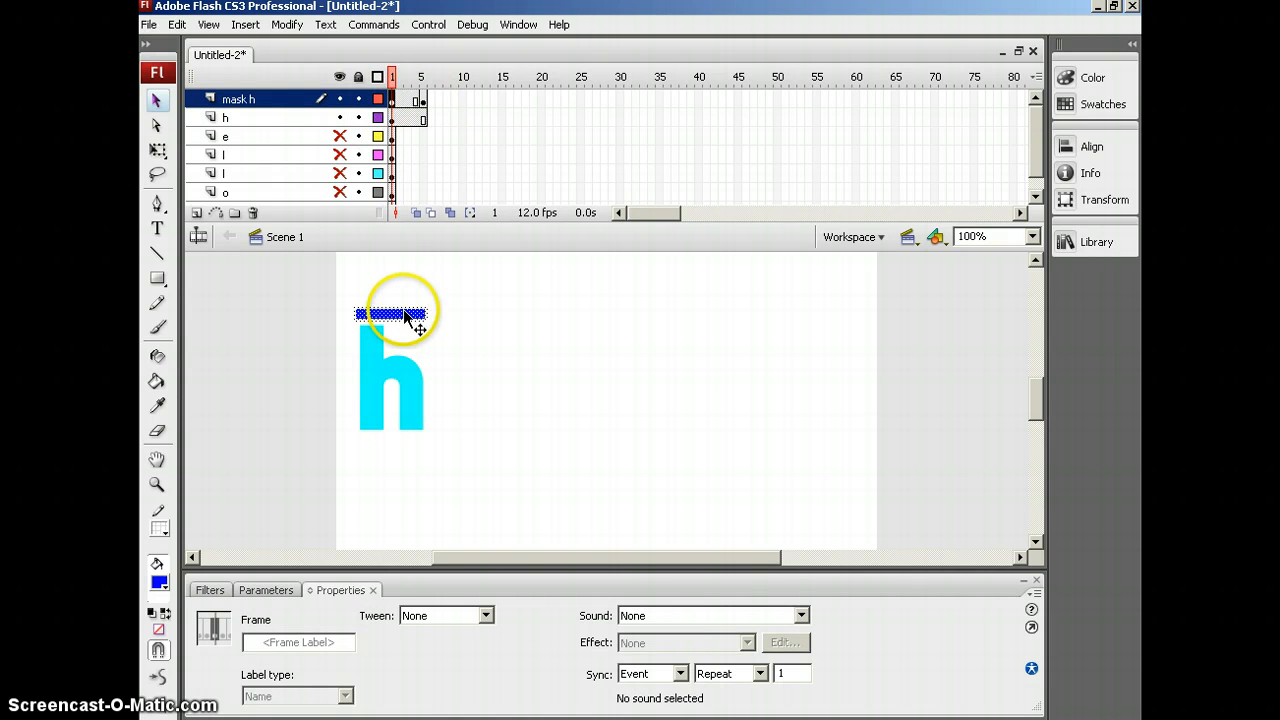
pyautogui.click(423, 101)
pyautogui.click(392, 101)
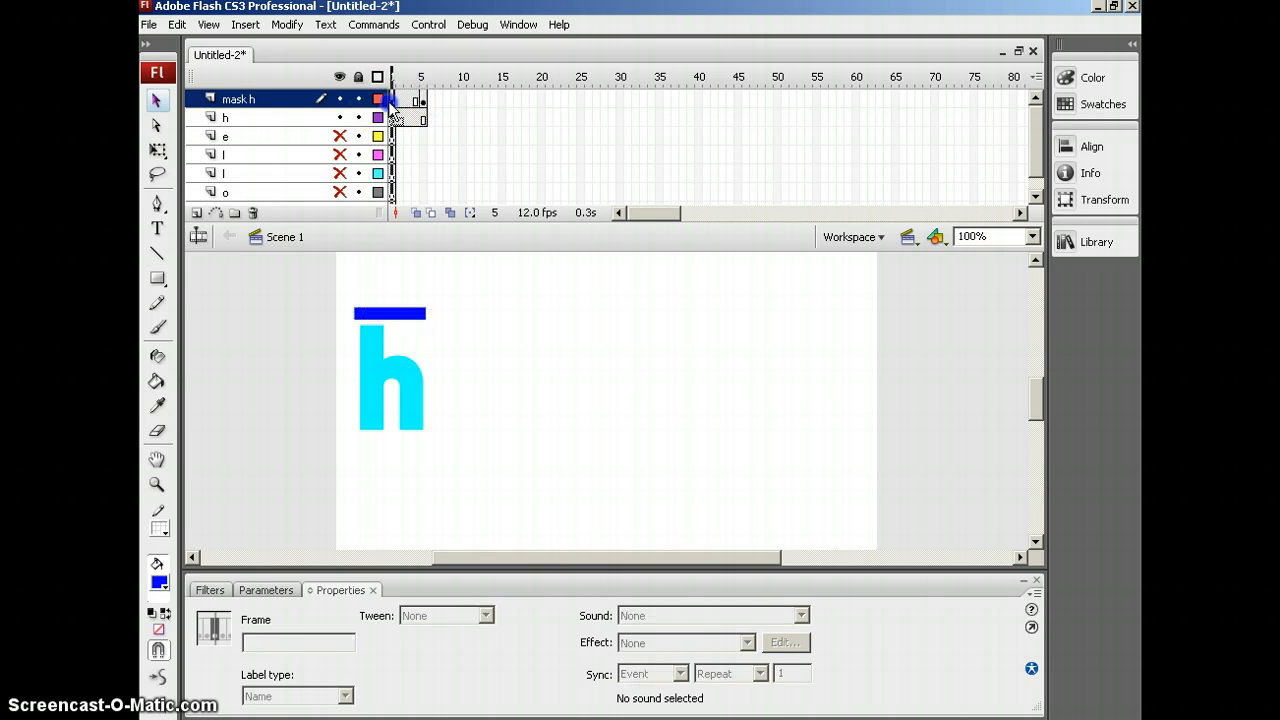
pyautogui.click(423, 101)
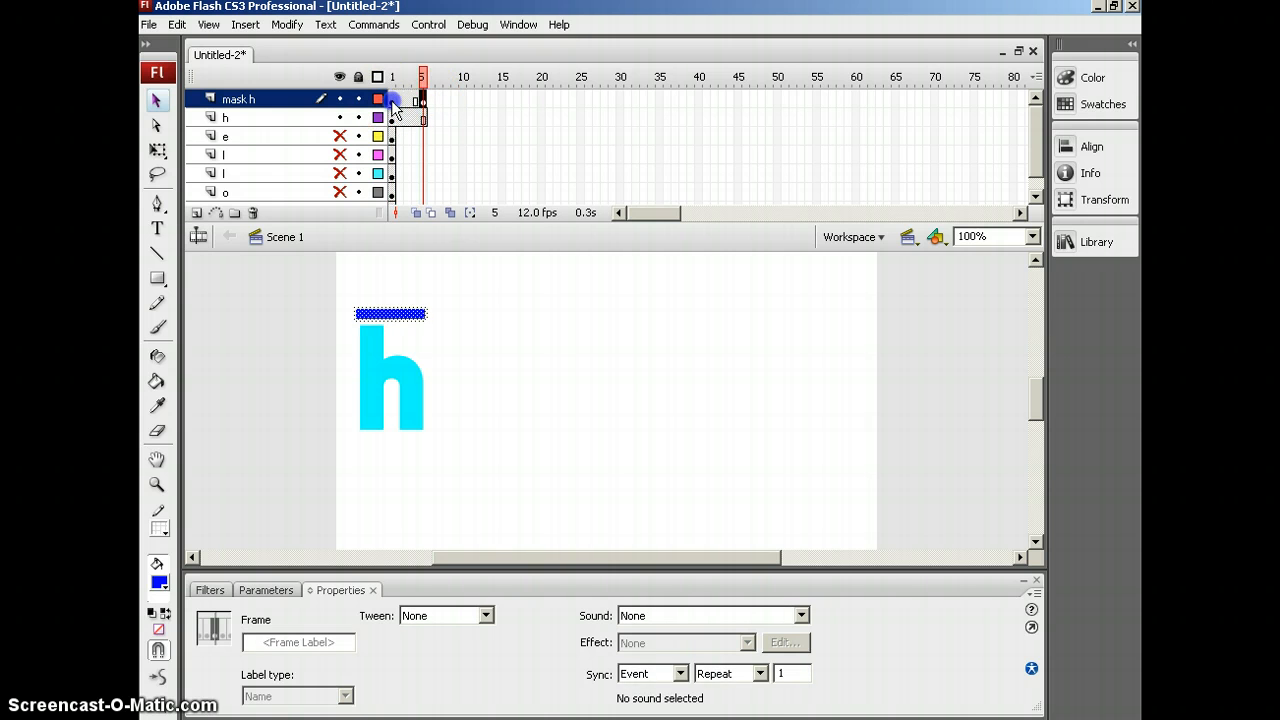
pyautogui.click(422, 100)
pyautogui.click(393, 103)
pyautogui.click(508, 350)
pyautogui.click(393, 102)
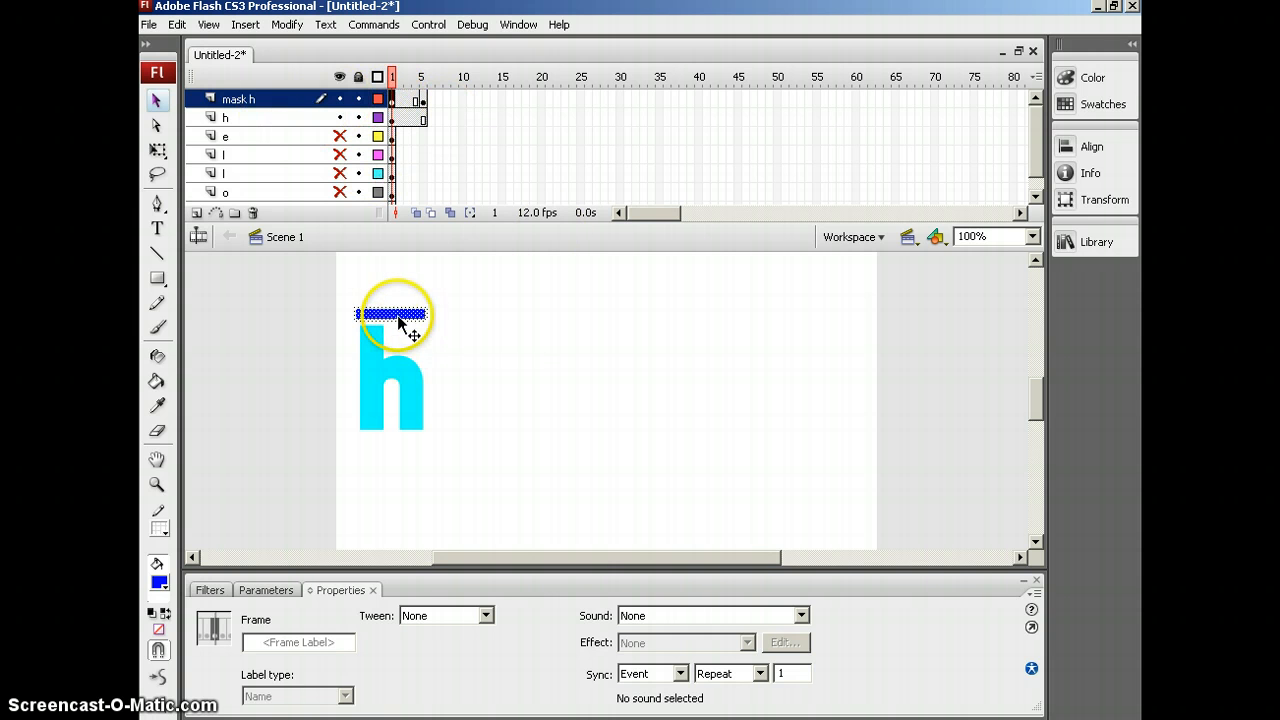
# Delete the outline around the blue bar on frame 1 of the mask h layer, leaving only its fill.
pyautogui.click(432, 346)
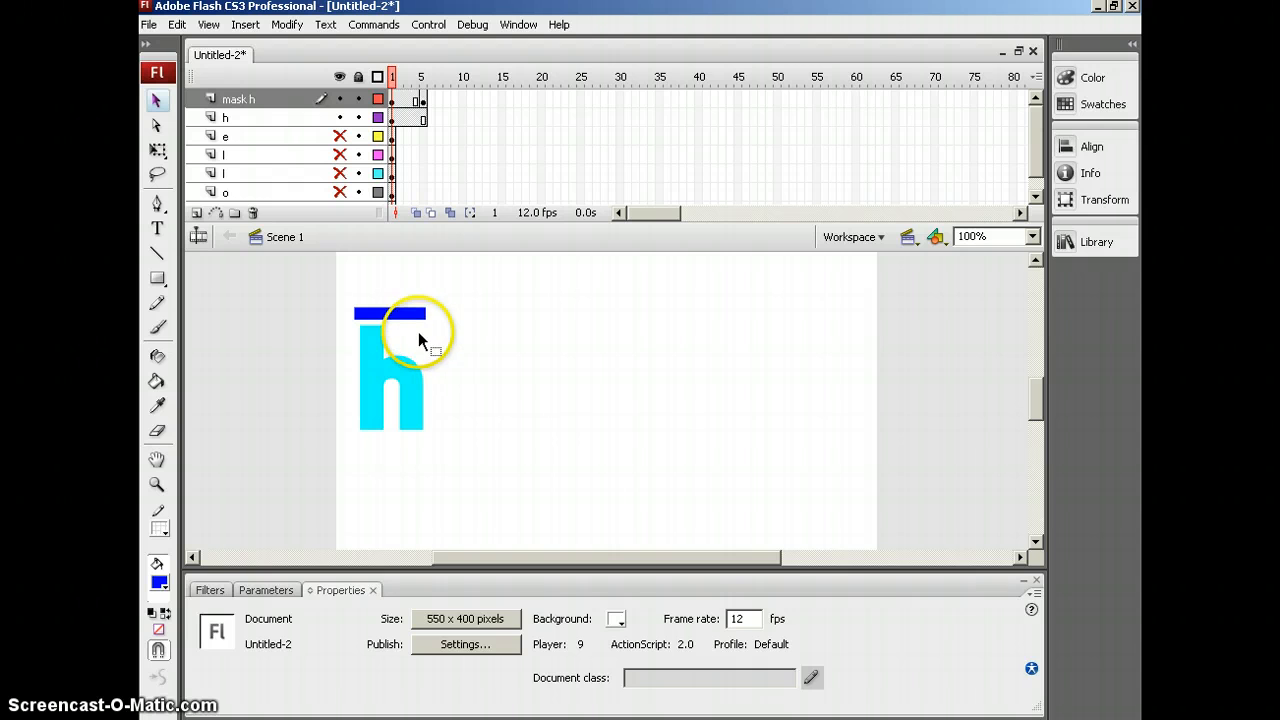
pyautogui.click(411, 320)
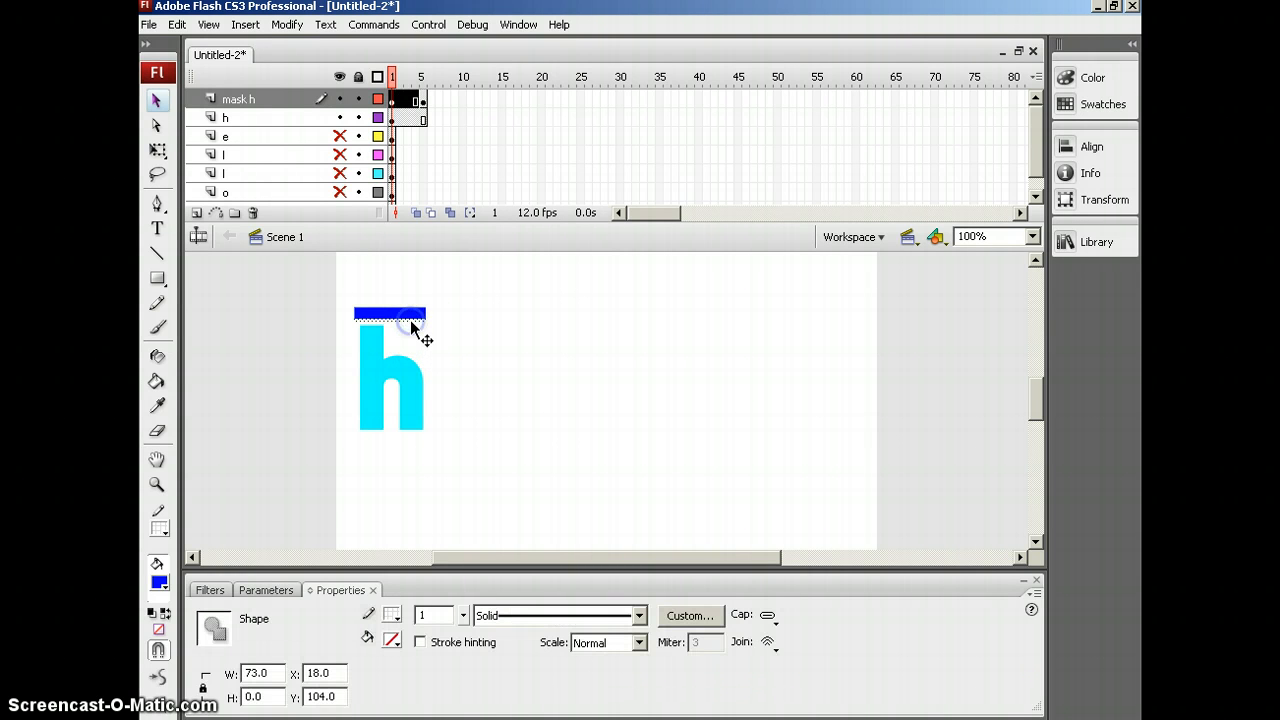
pyautogui.doubleClick(411, 322)
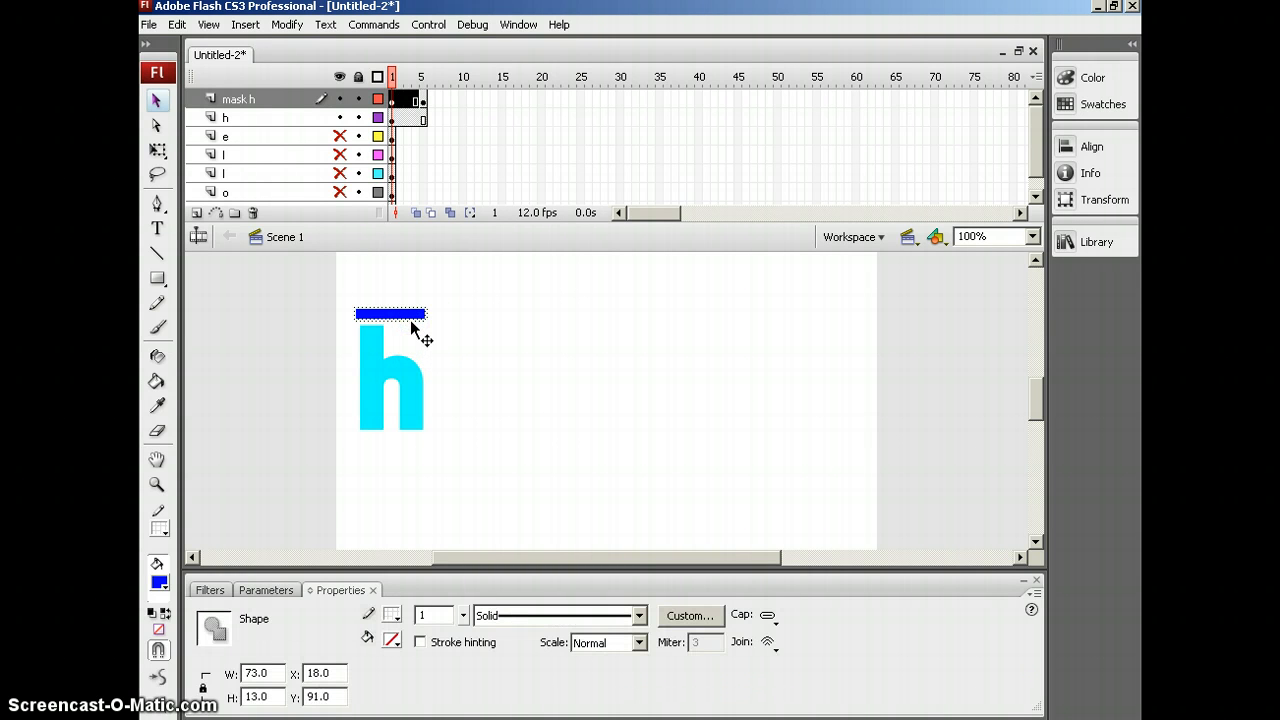
pyautogui.click(429, 341)
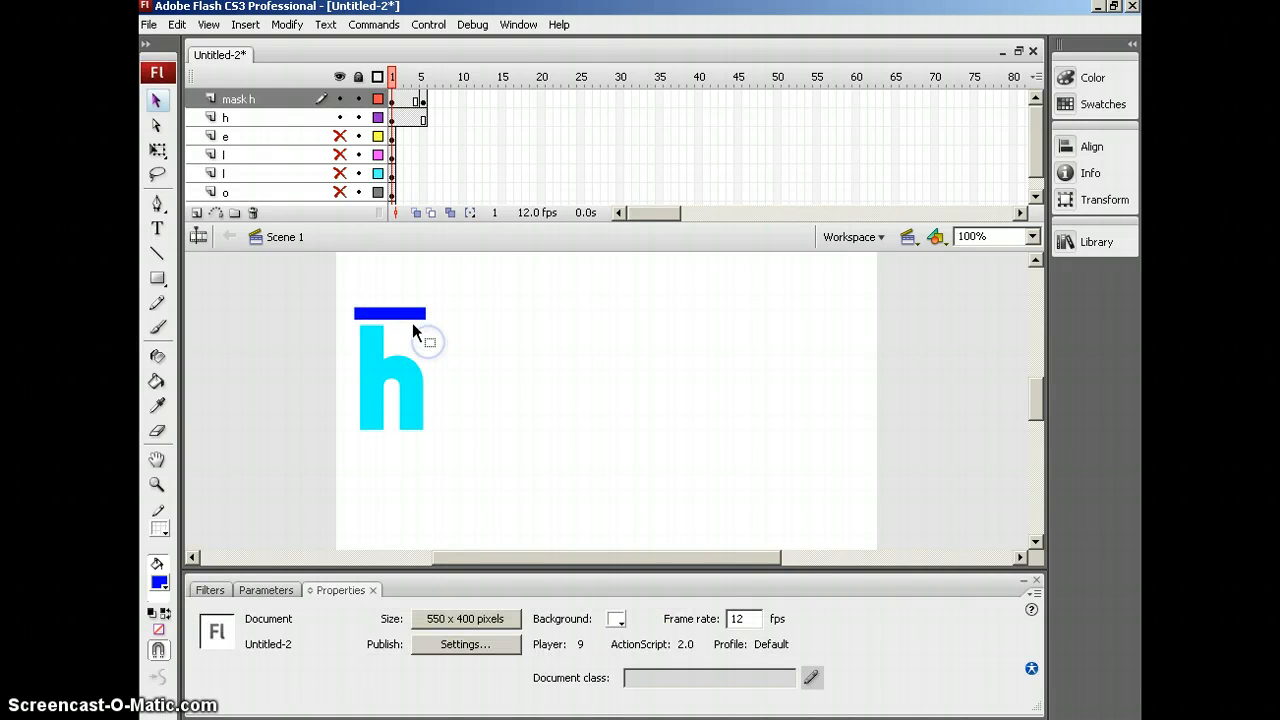
pyautogui.doubleClick(412, 323)
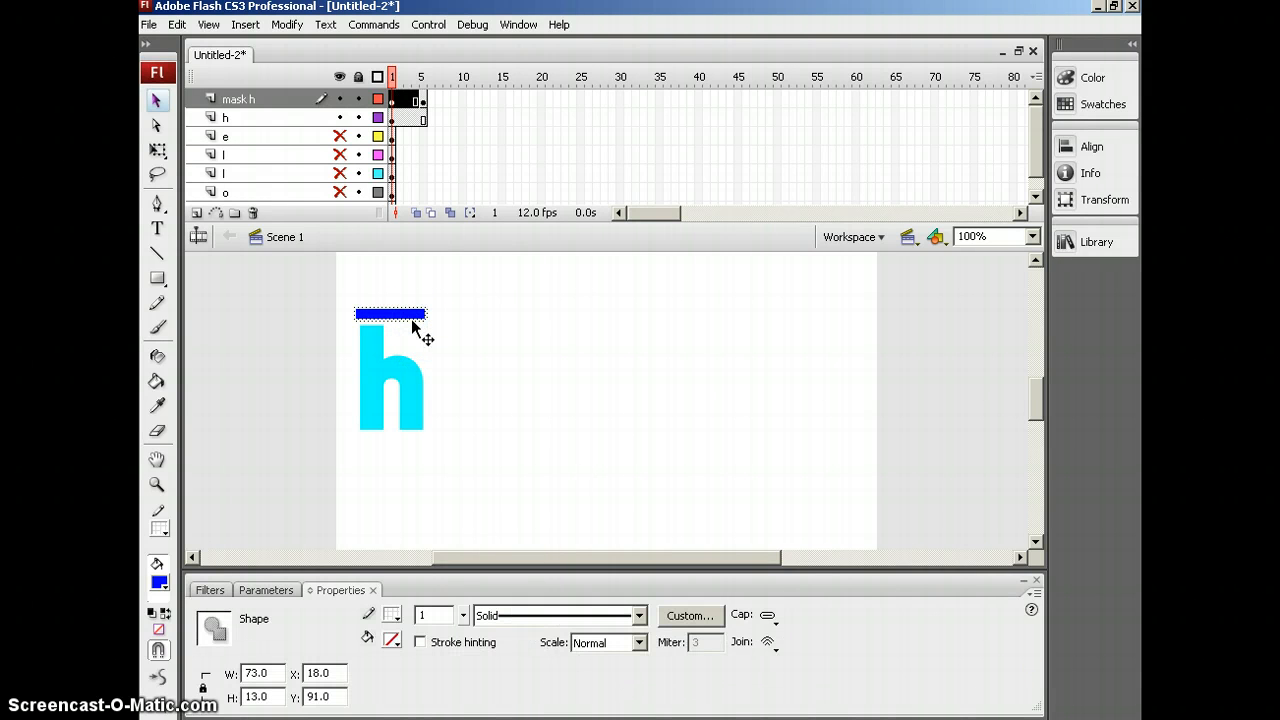
pyautogui.click(411, 321)
pyautogui.click(424, 343)
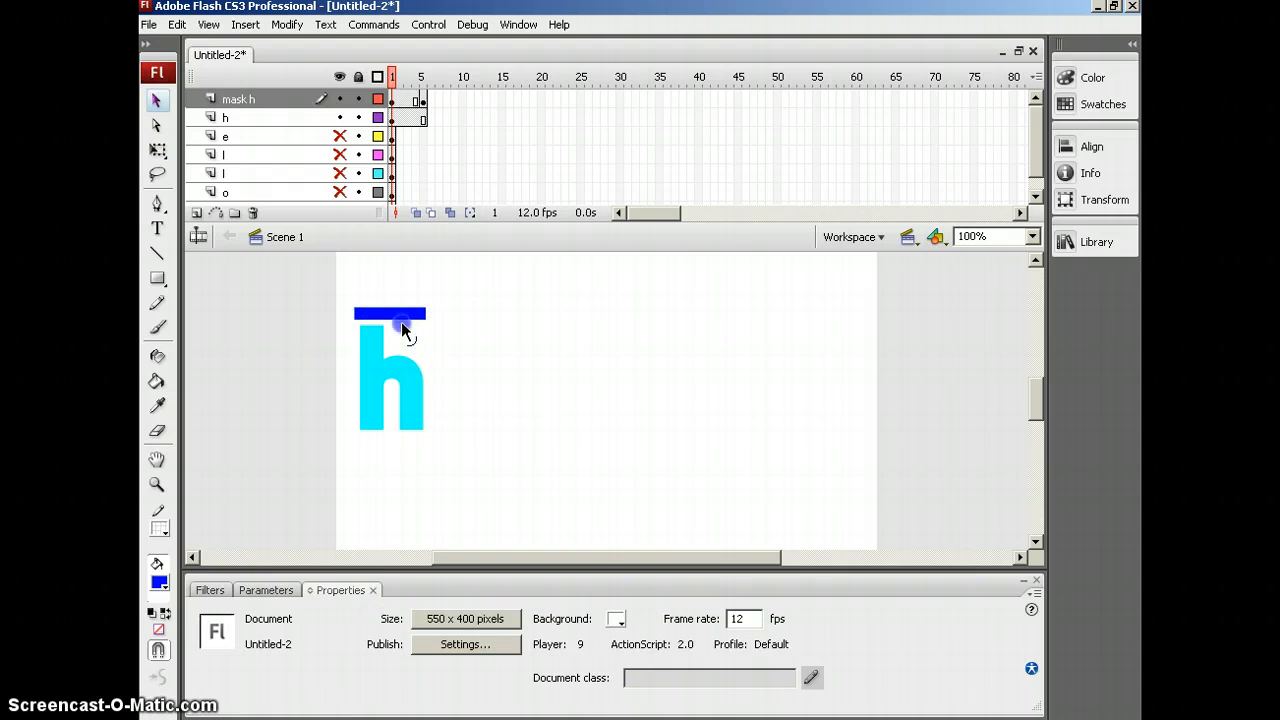
pyautogui.click(401, 320)
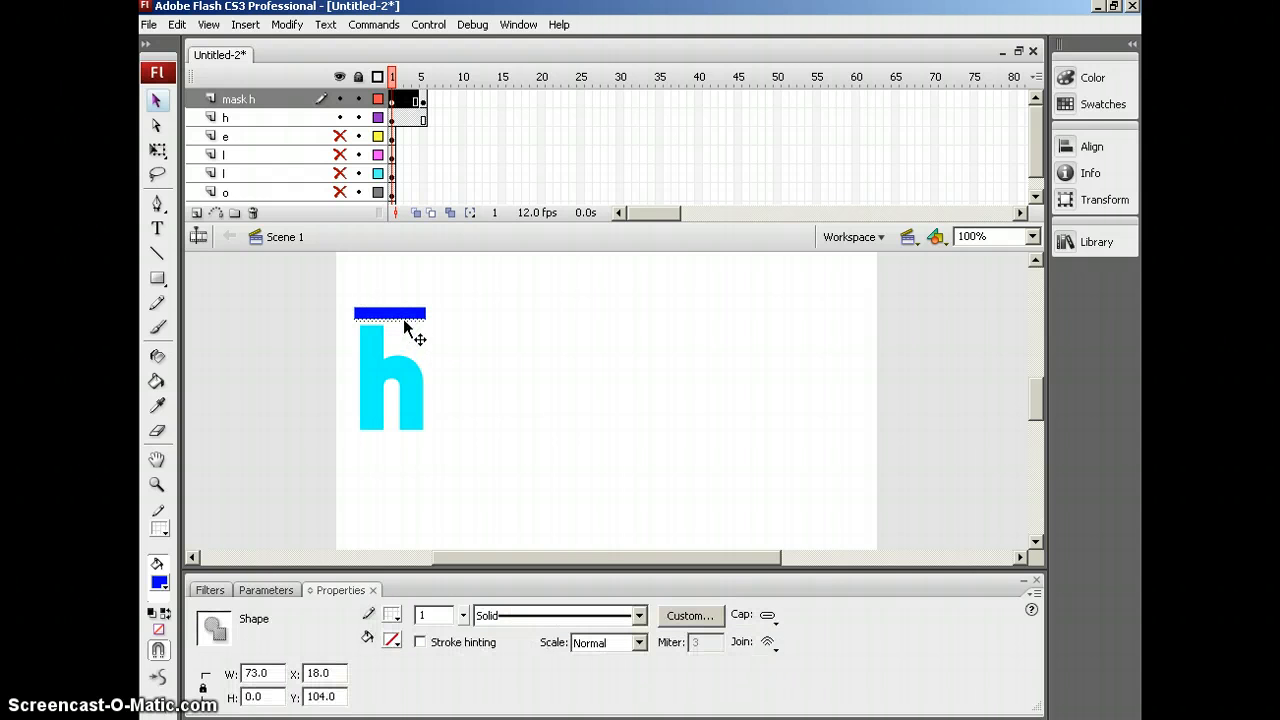
pyautogui.doubleClick(404, 321)
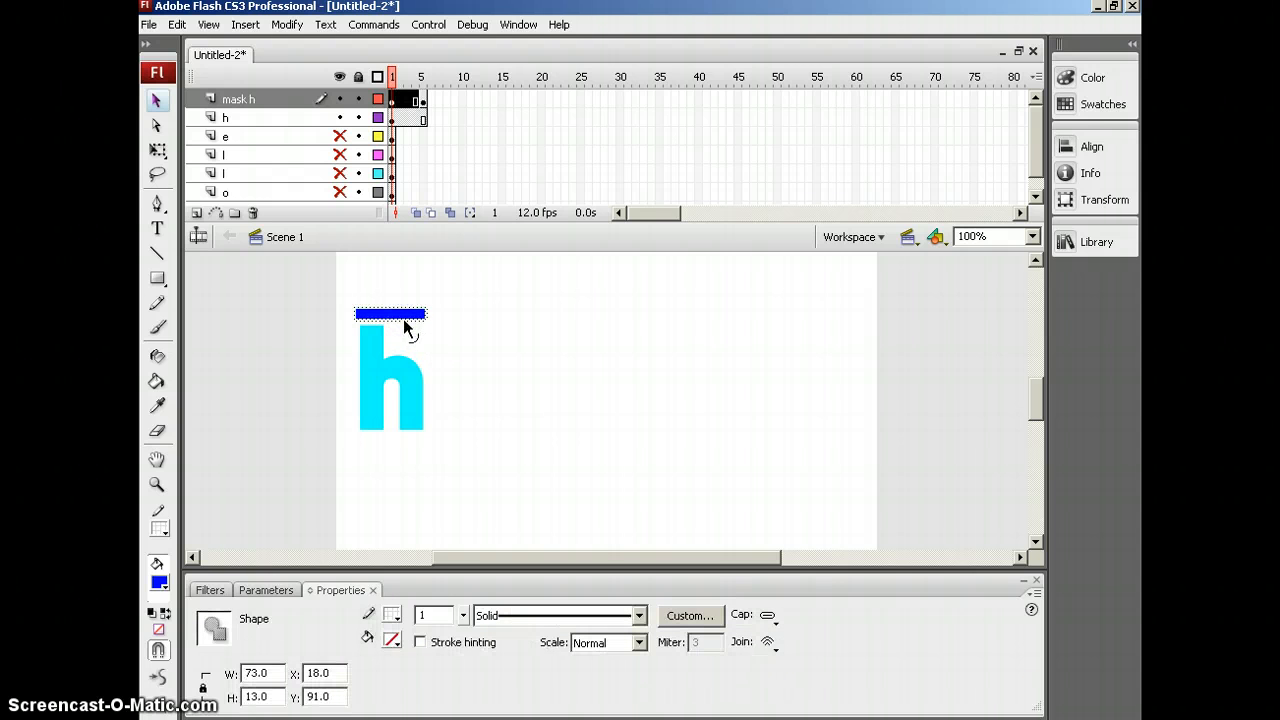
pyautogui.press('Delete')
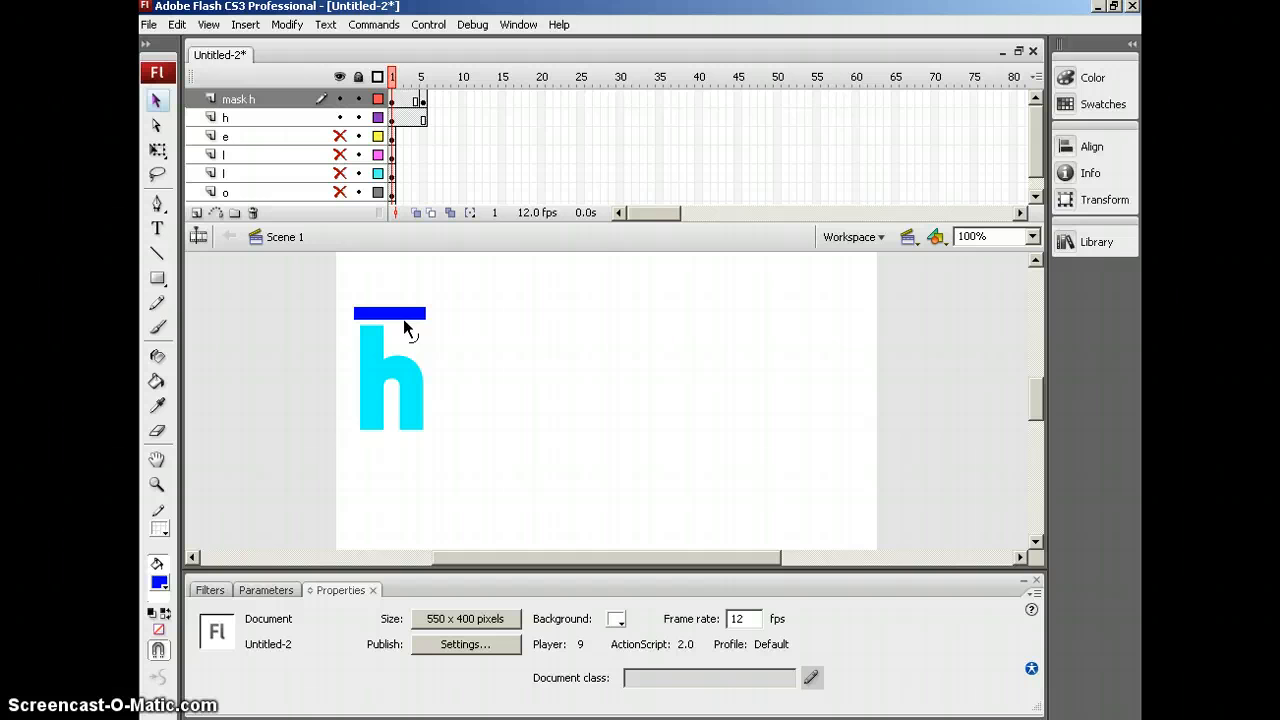
# Delete the outline around the blue bar on frame 5 of the mask h layer as well.
pyautogui.click(423, 100)
pyautogui.click(424, 348)
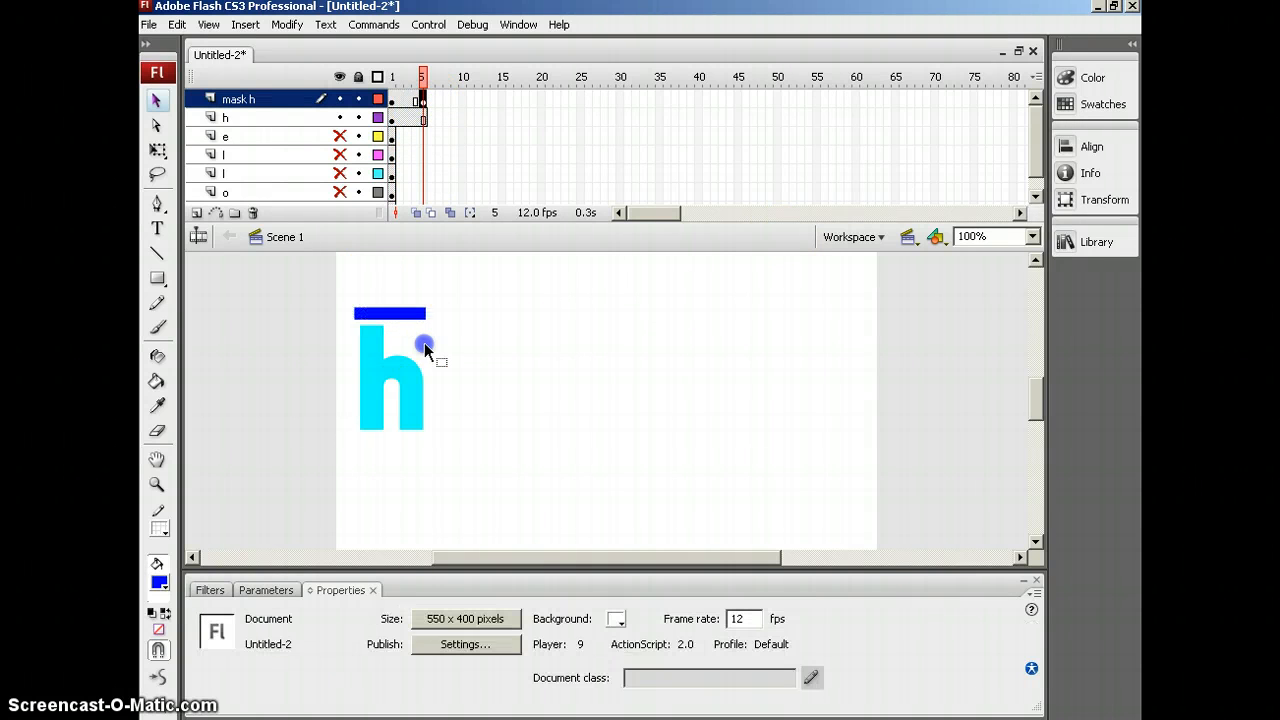
pyautogui.click(405, 319)
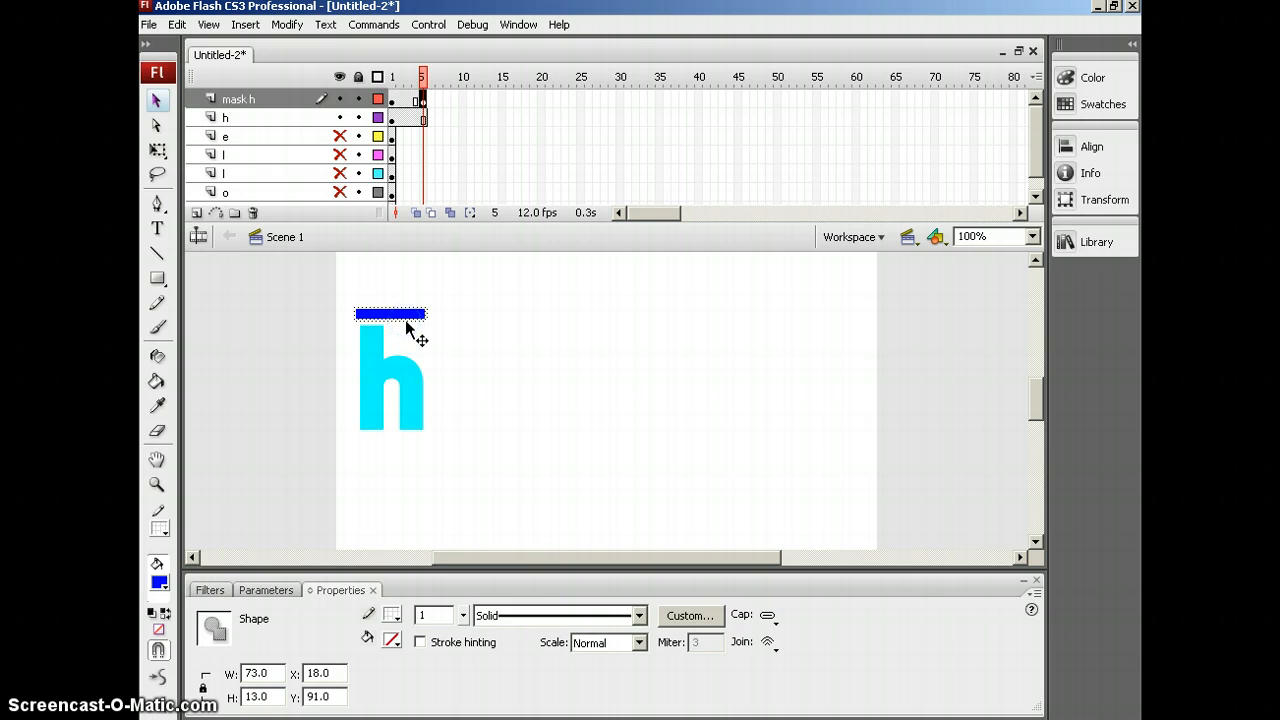
pyautogui.click(405, 321)
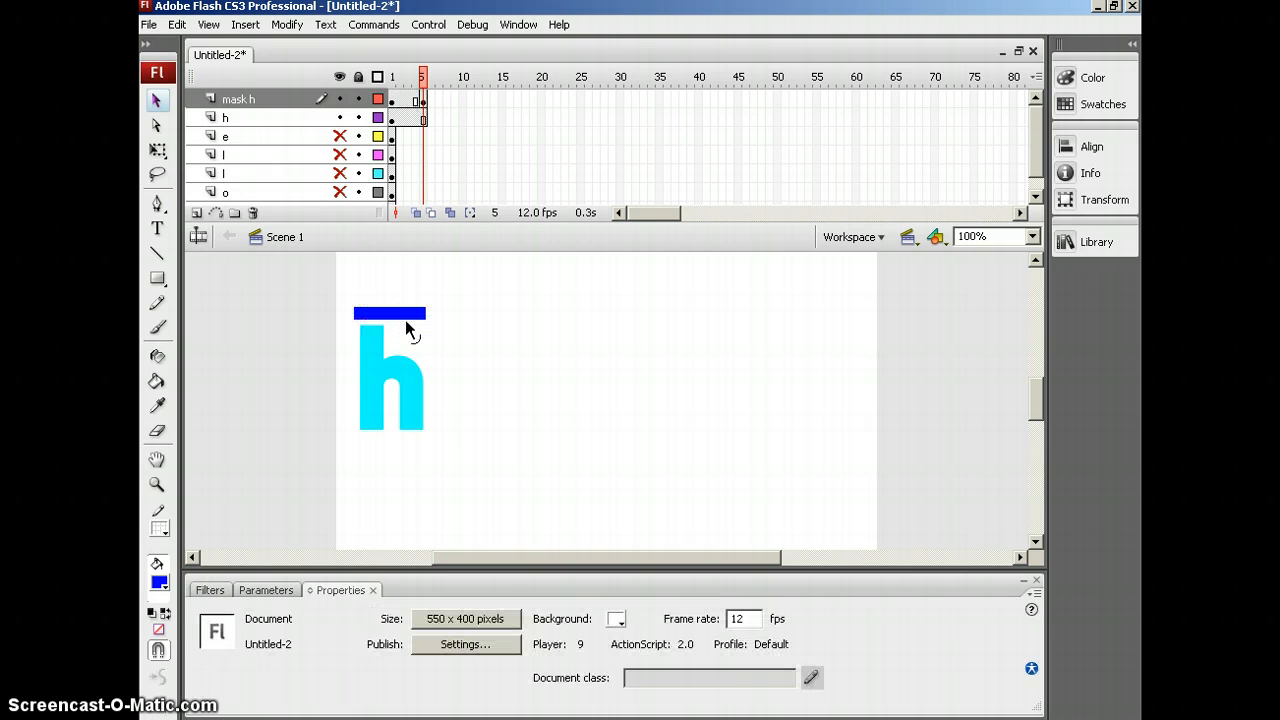
# Compare the blue bar at the frame 1 and frame 5 keyframes of the mask h layer.
pyautogui.click(393, 102)
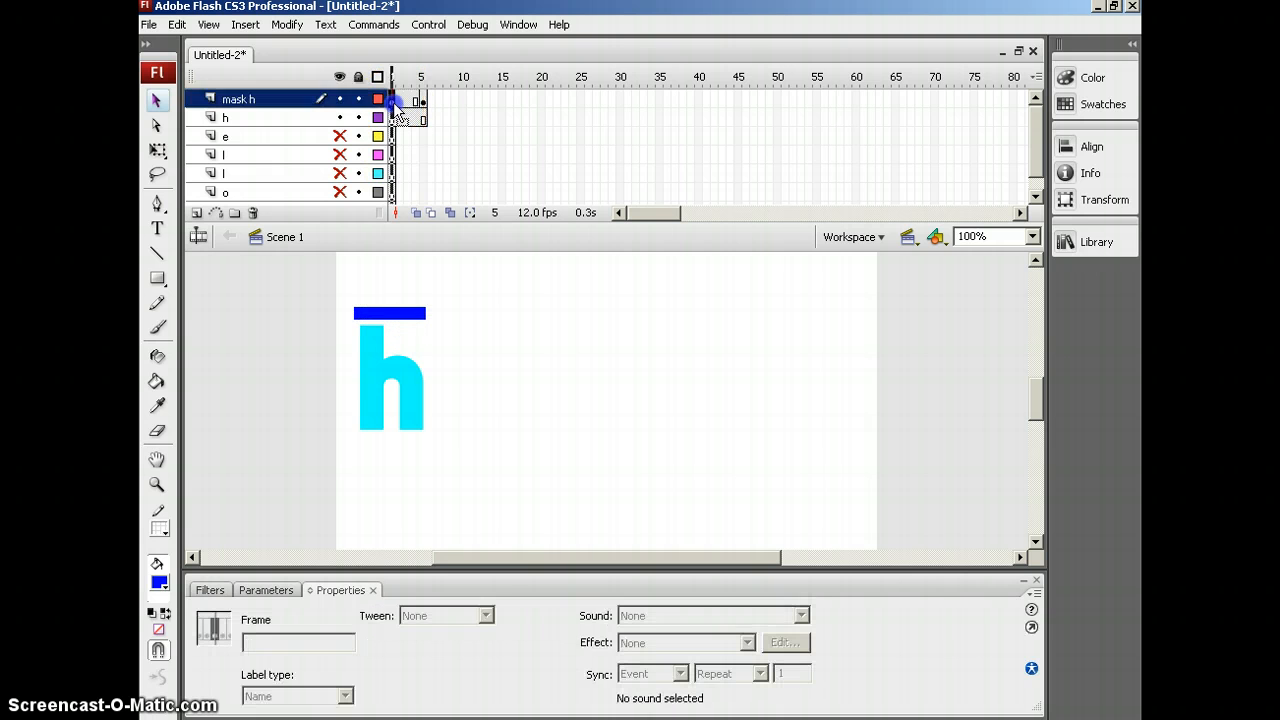
pyautogui.click(423, 101)
pyautogui.click(393, 102)
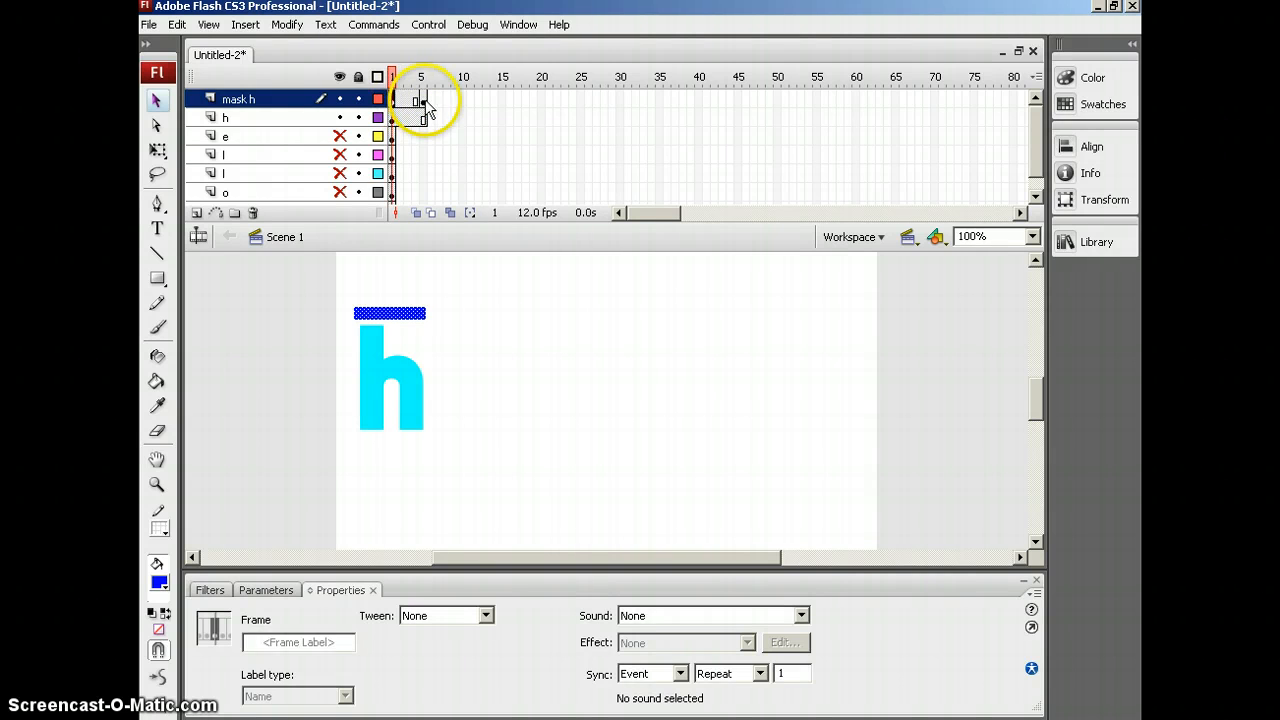
pyautogui.click(424, 102)
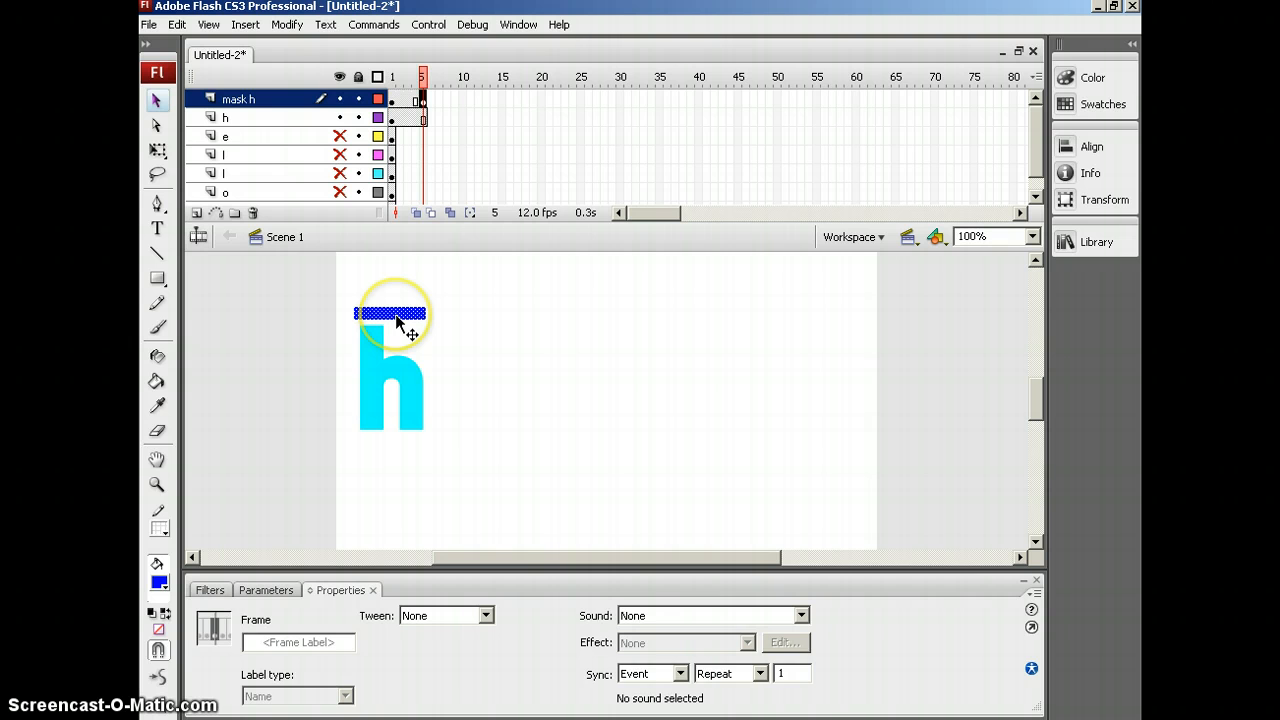
pyautogui.click(401, 331)
# Try to stretch the frame 5 blue bar down over the whole h with Free Transform, to about 143 pixels tall.
pyautogui.click(425, 104)
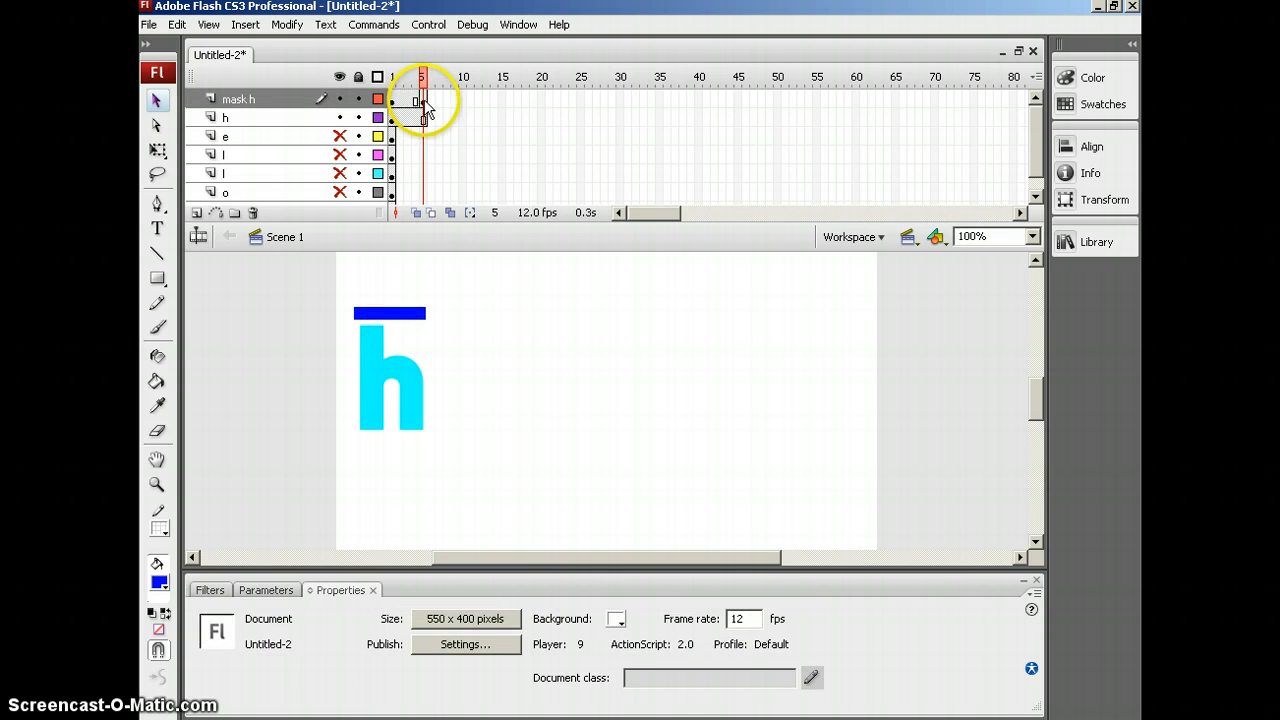
pyautogui.click(158, 151)
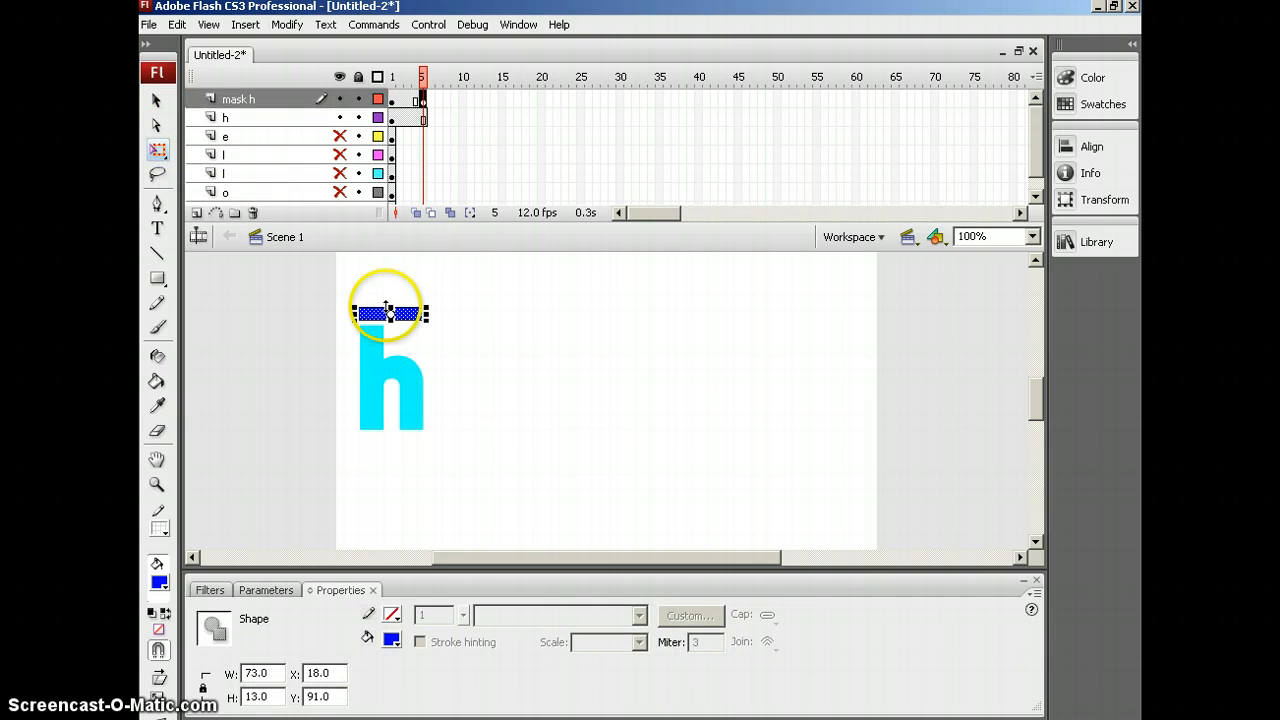
pyautogui.moveTo(390, 318); pyautogui.dragTo(389, 445)
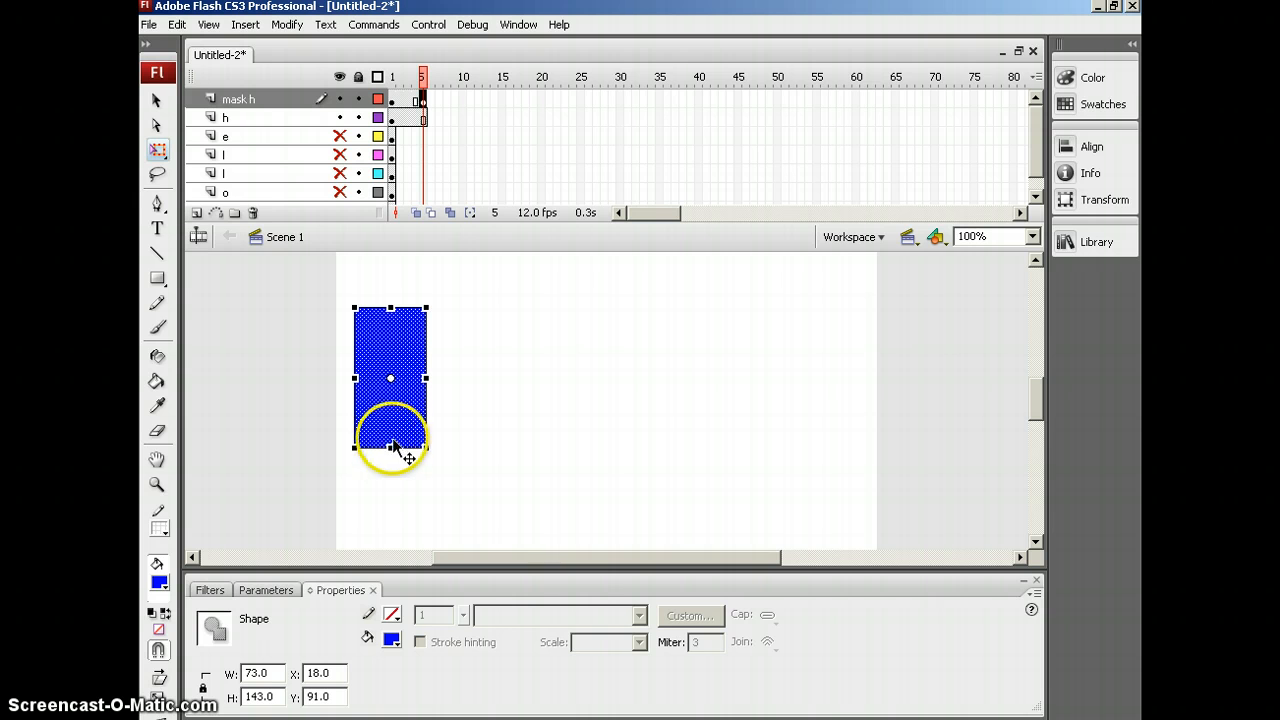
pyautogui.click(393, 450)
pyautogui.moveTo(393, 450); pyautogui.dragTo(405, 322)
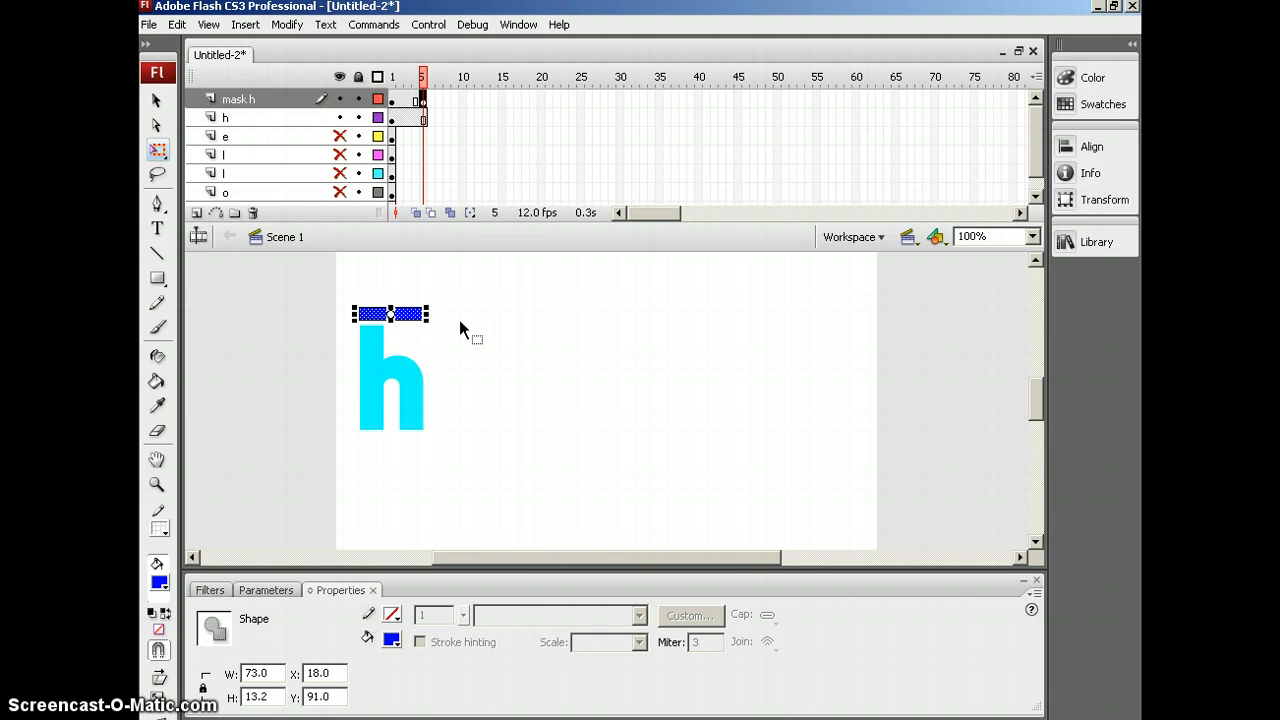
pyautogui.click(459, 319)
# Reshape the frame 5 blue bar freehand by pulling its lower corners down until the shape covers the whole h.
pyautogui.click(246, 78)
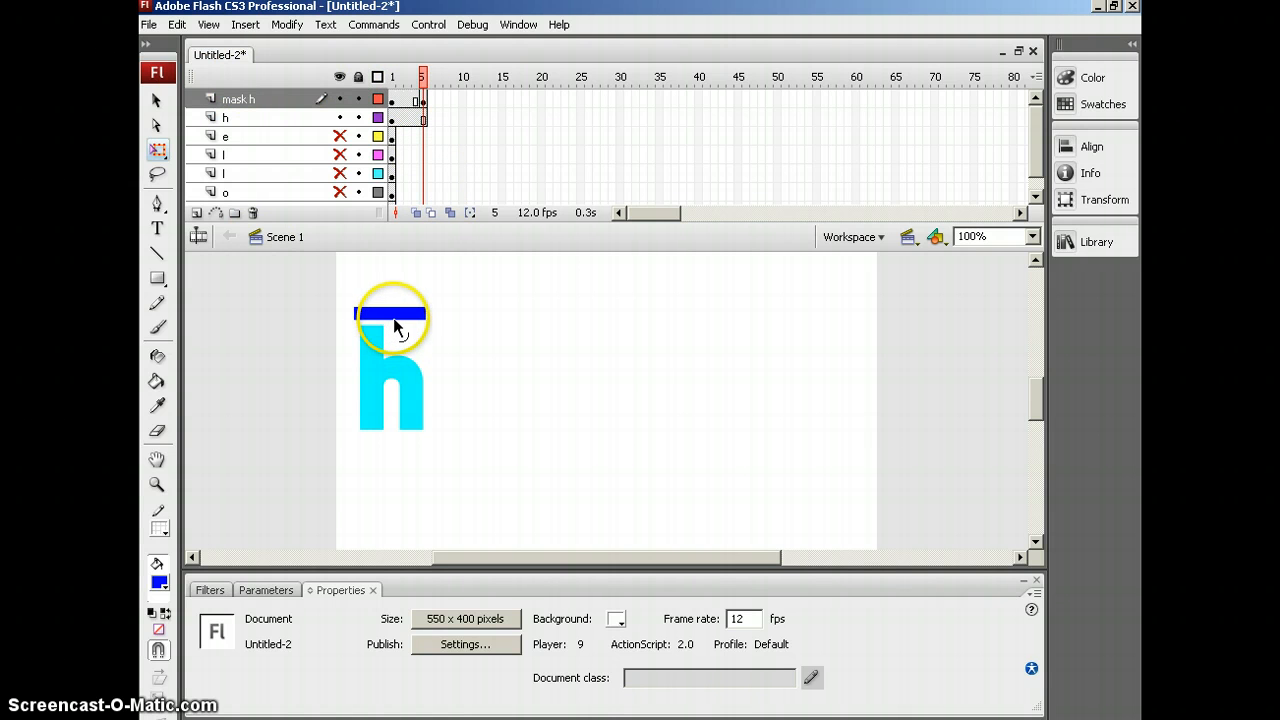
pyautogui.moveTo(394, 319); pyautogui.dragTo(395, 321)
pyautogui.moveTo(426, 311); pyautogui.dragTo(433, 373)
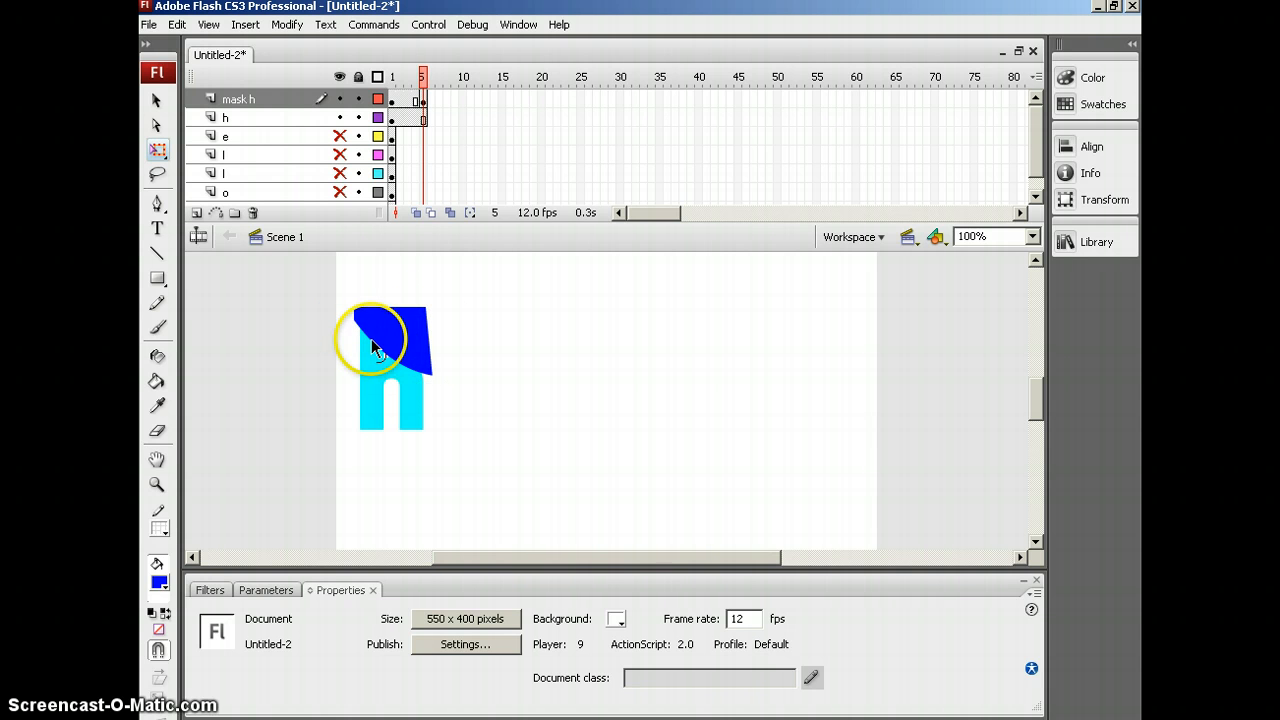
pyautogui.moveTo(354, 320); pyautogui.dragTo(365, 411)
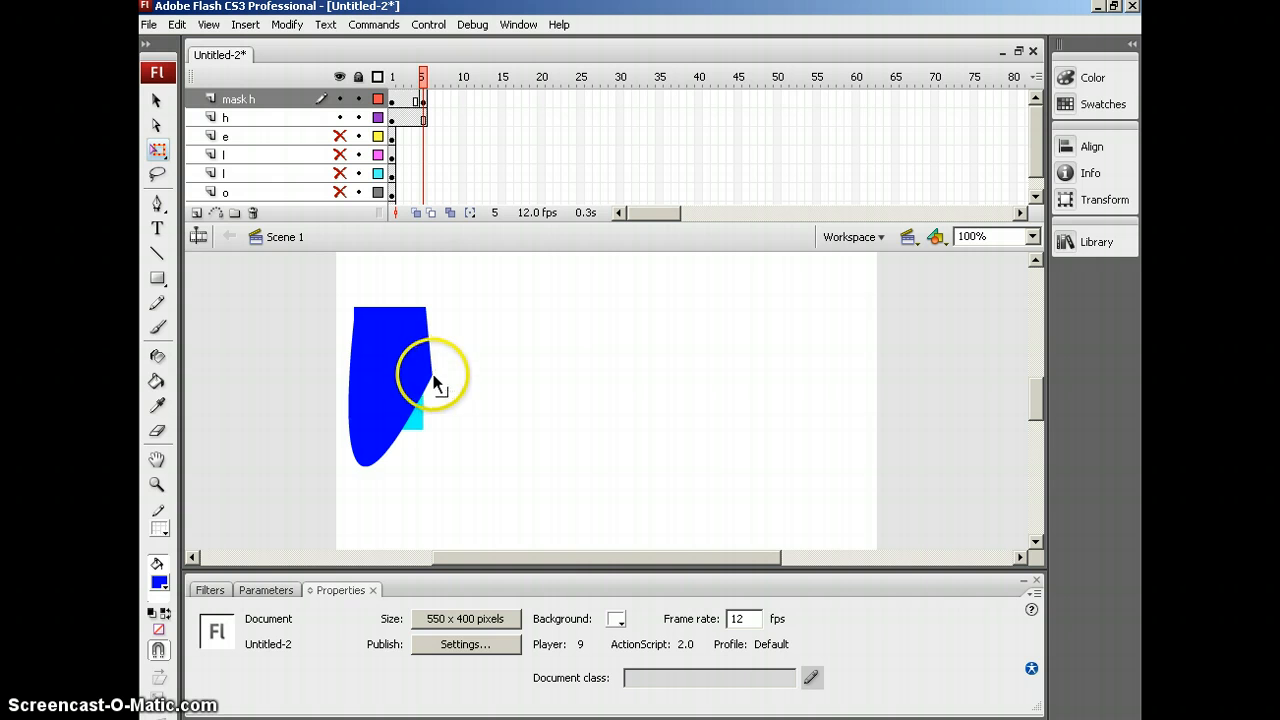
pyautogui.moveTo(430, 371); pyautogui.dragTo(432, 378)
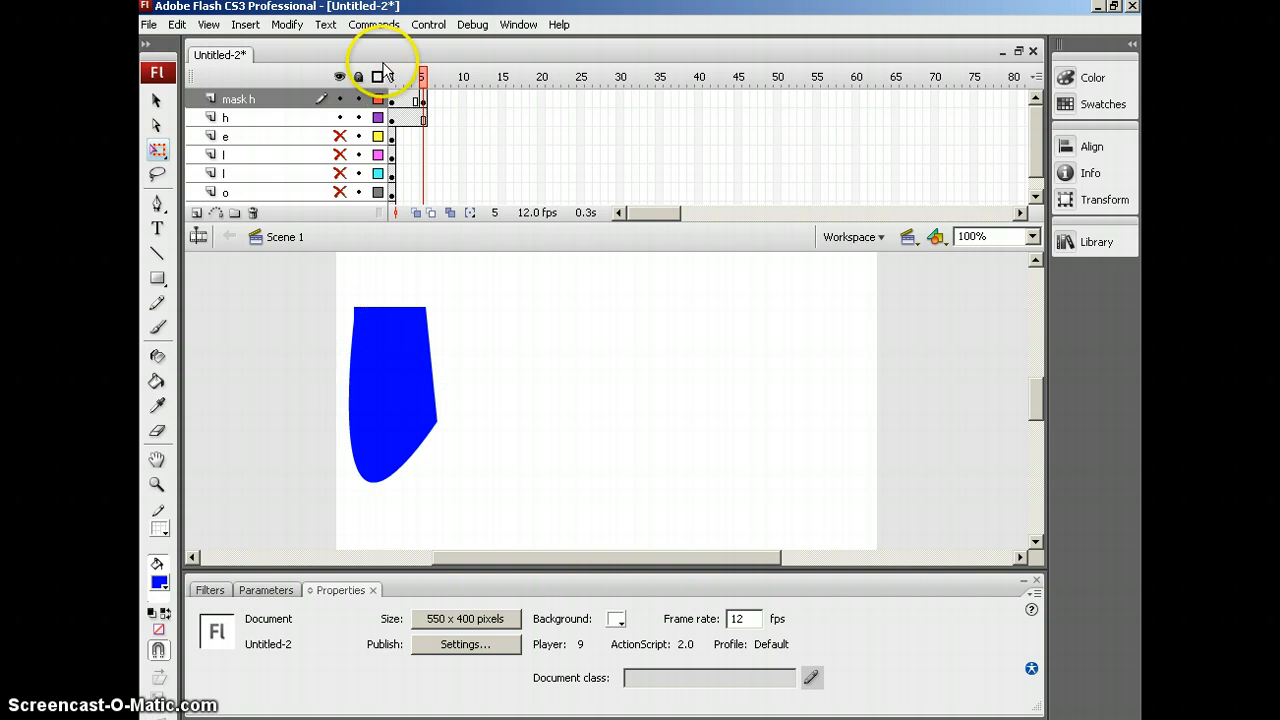
pyautogui.click(392, 100)
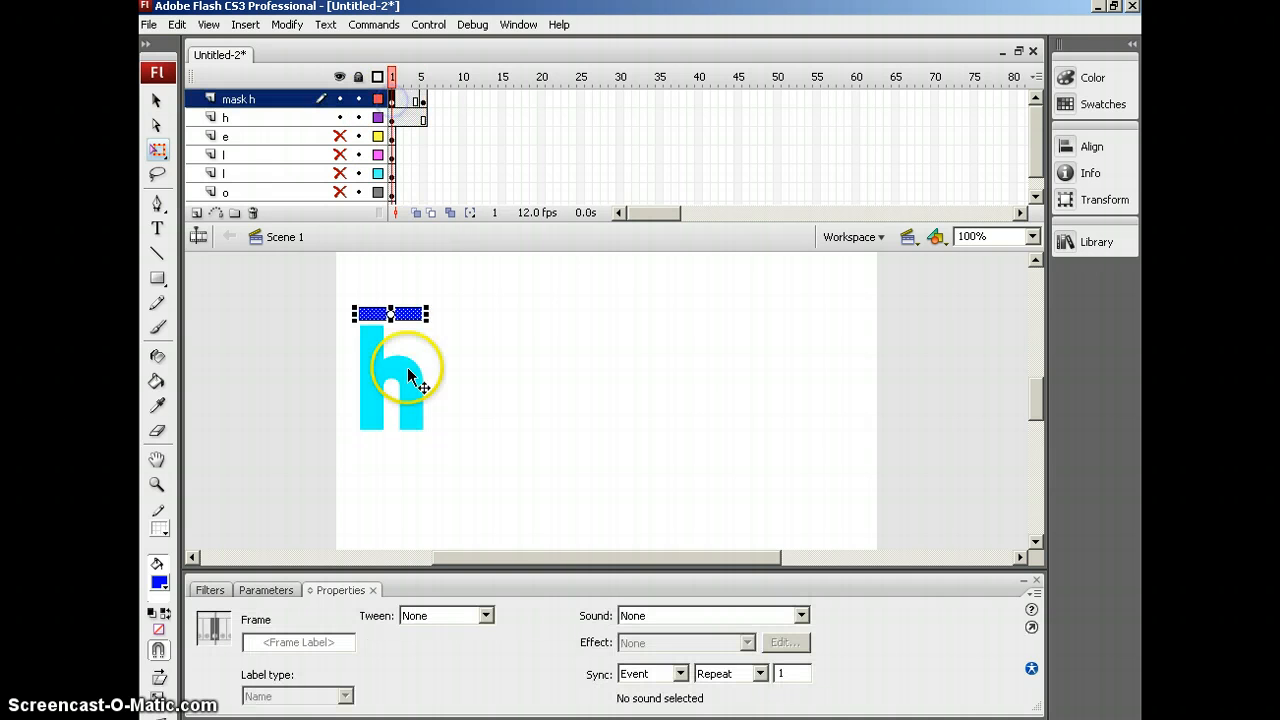
pyautogui.click(422, 100)
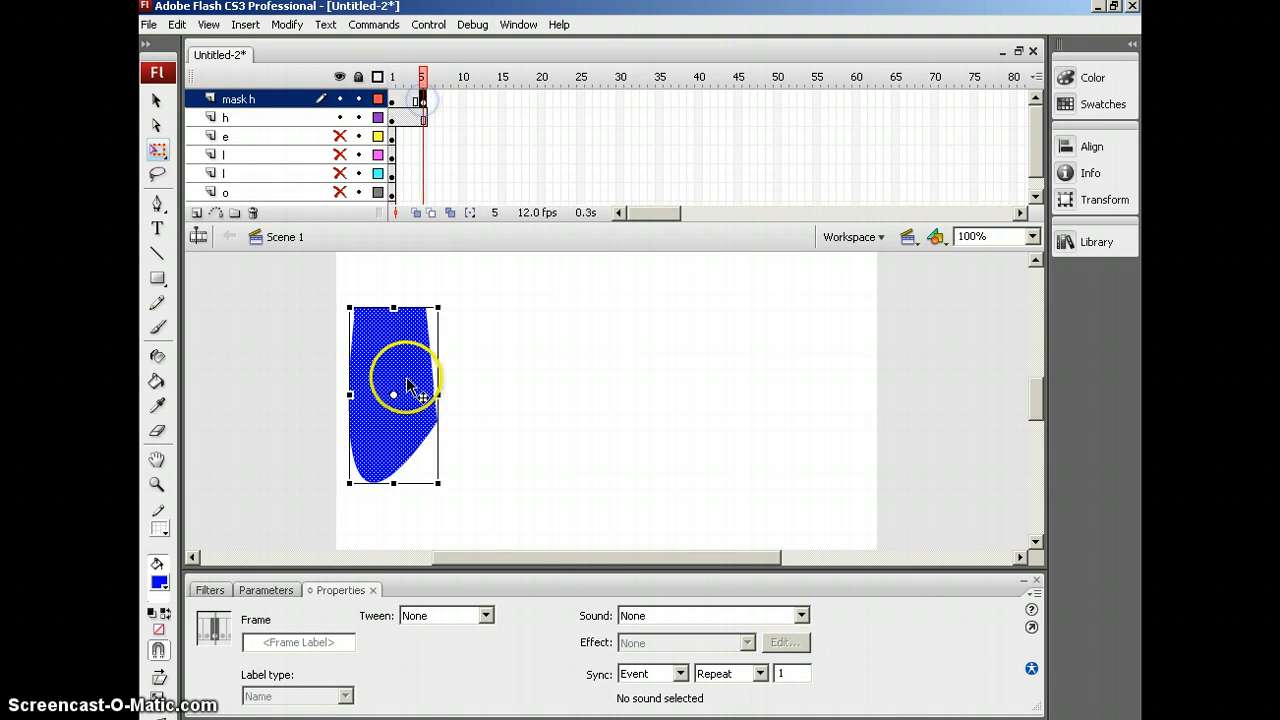
# Create a shape tween between frames 1 and 5 of the mask h layer and scrub through it.
pyautogui.click(393, 103)
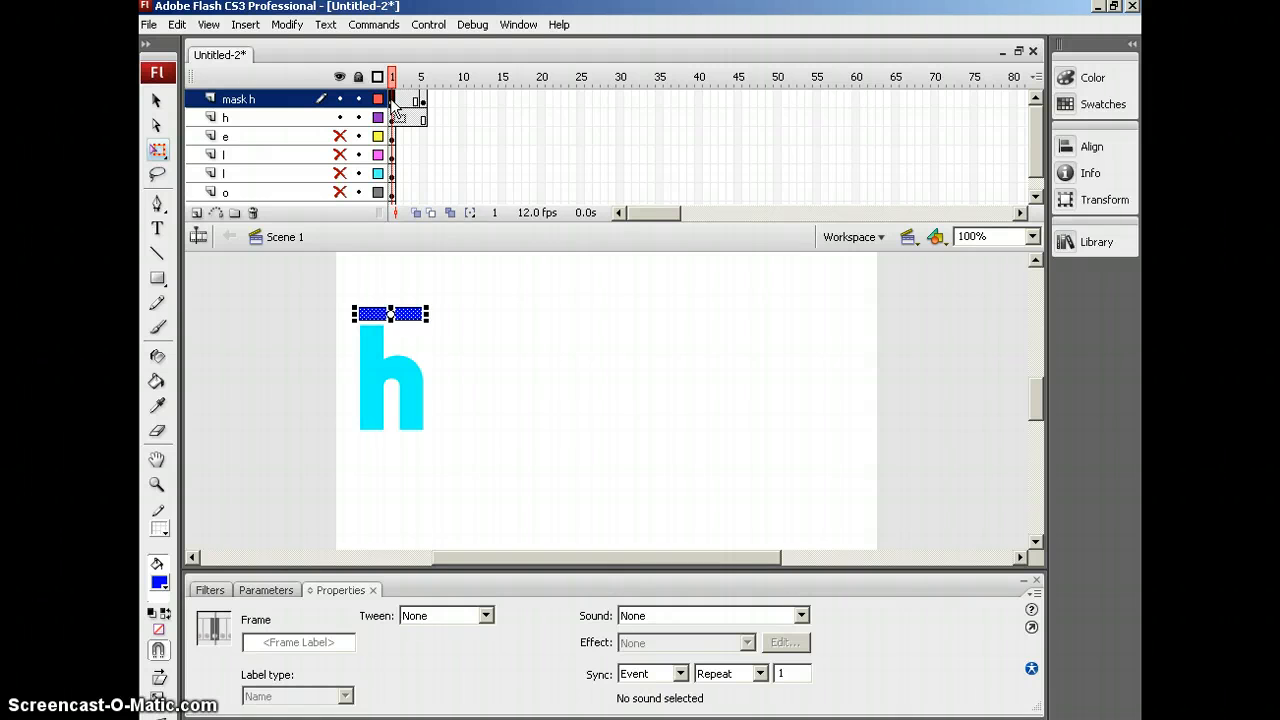
pyautogui.rightClick(393, 106)
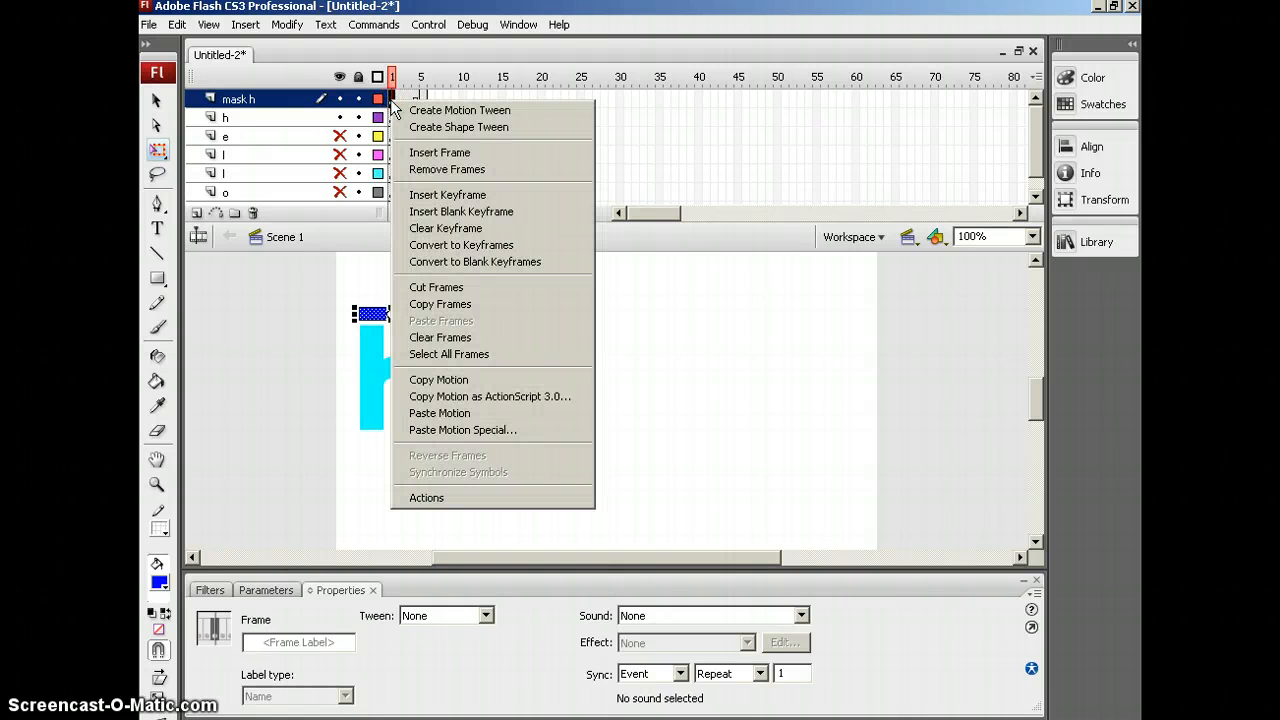
pyautogui.click(414, 127)
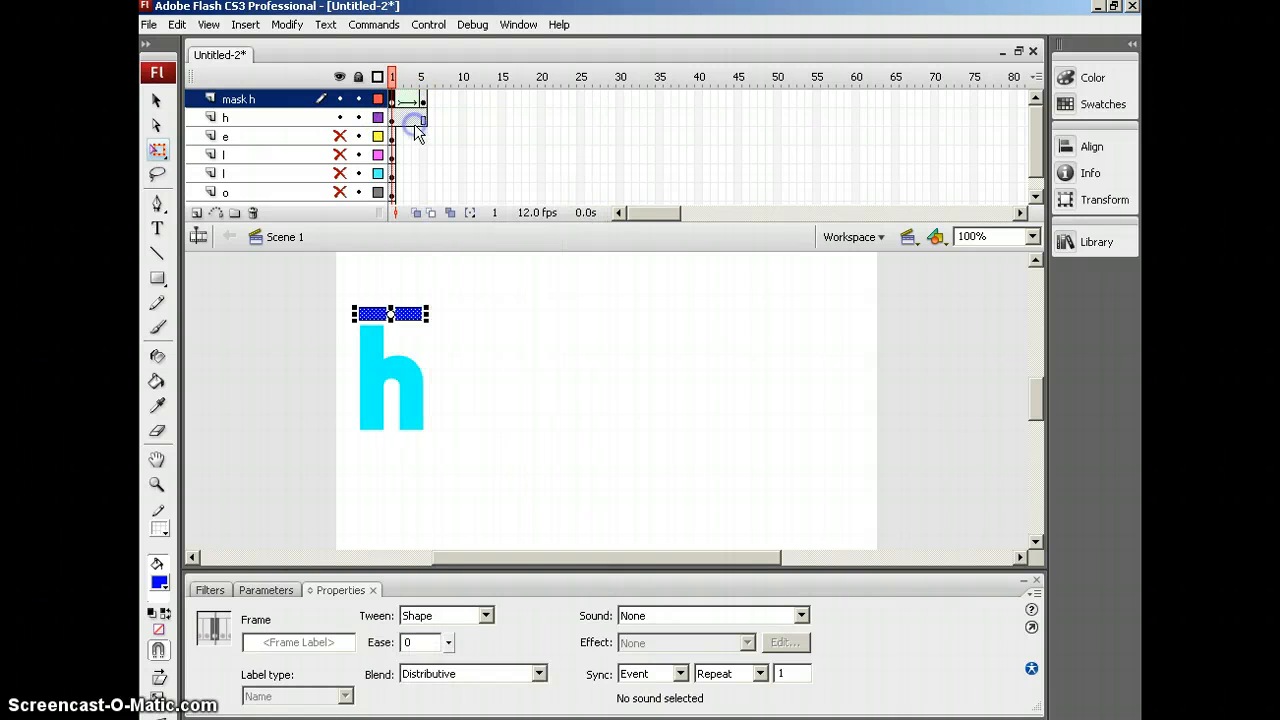
pyautogui.moveTo(393, 78)
pyautogui.mouseDown()
pyautogui.moveTo(424, 88)
pyautogui.moveTo(393, 88)
pyautogui.mouseUp()
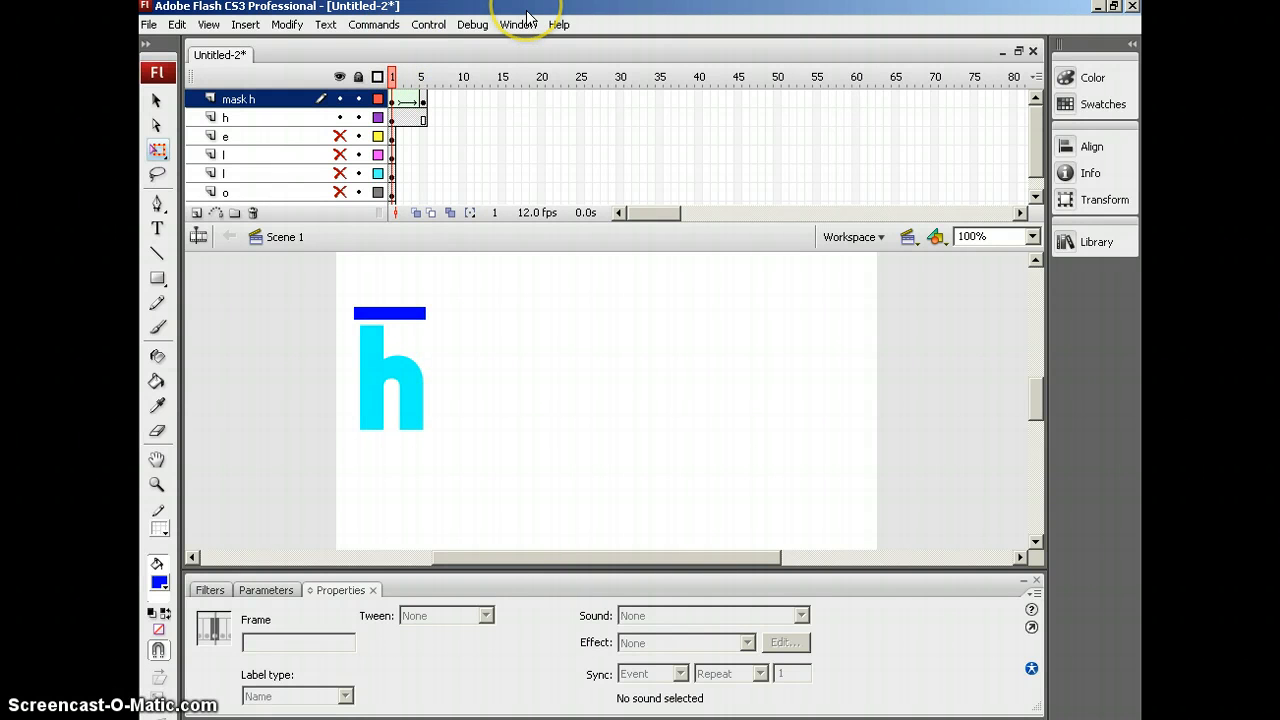
# Turn the mask h layer into a mask for the h layer and scrub through the reveal.
pyautogui.rightClick(267, 95)
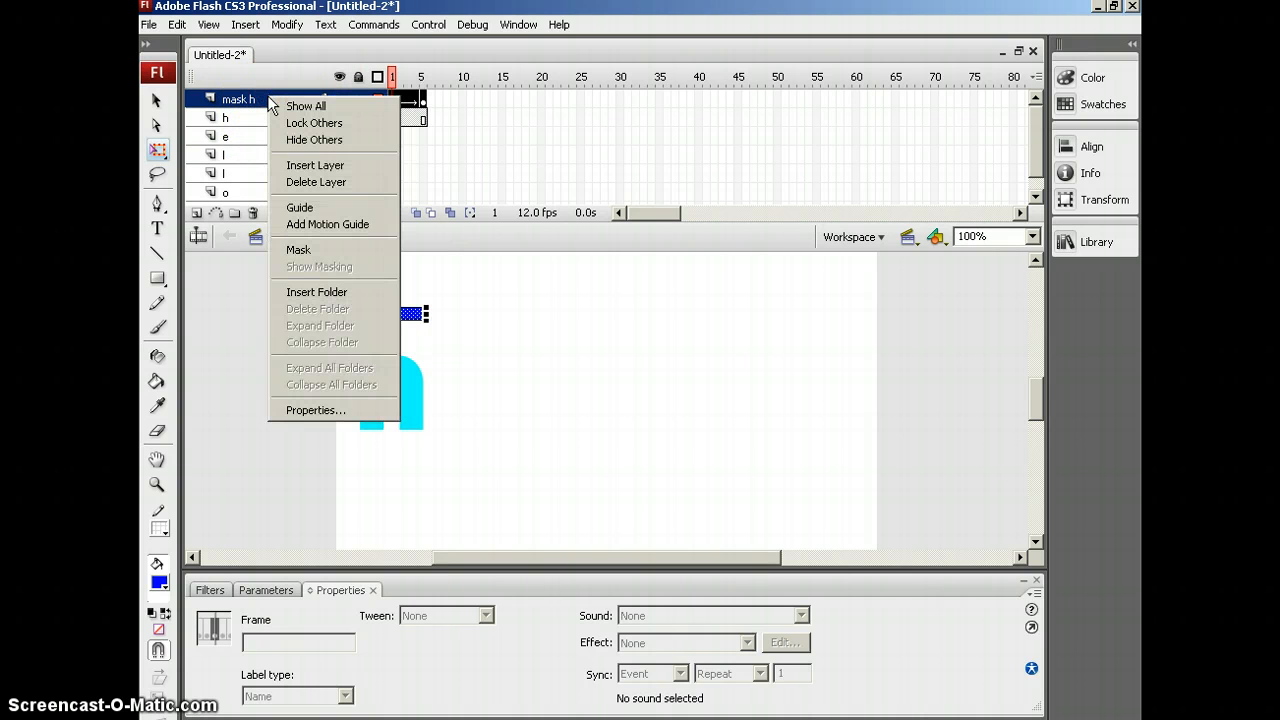
pyautogui.click(295, 251)
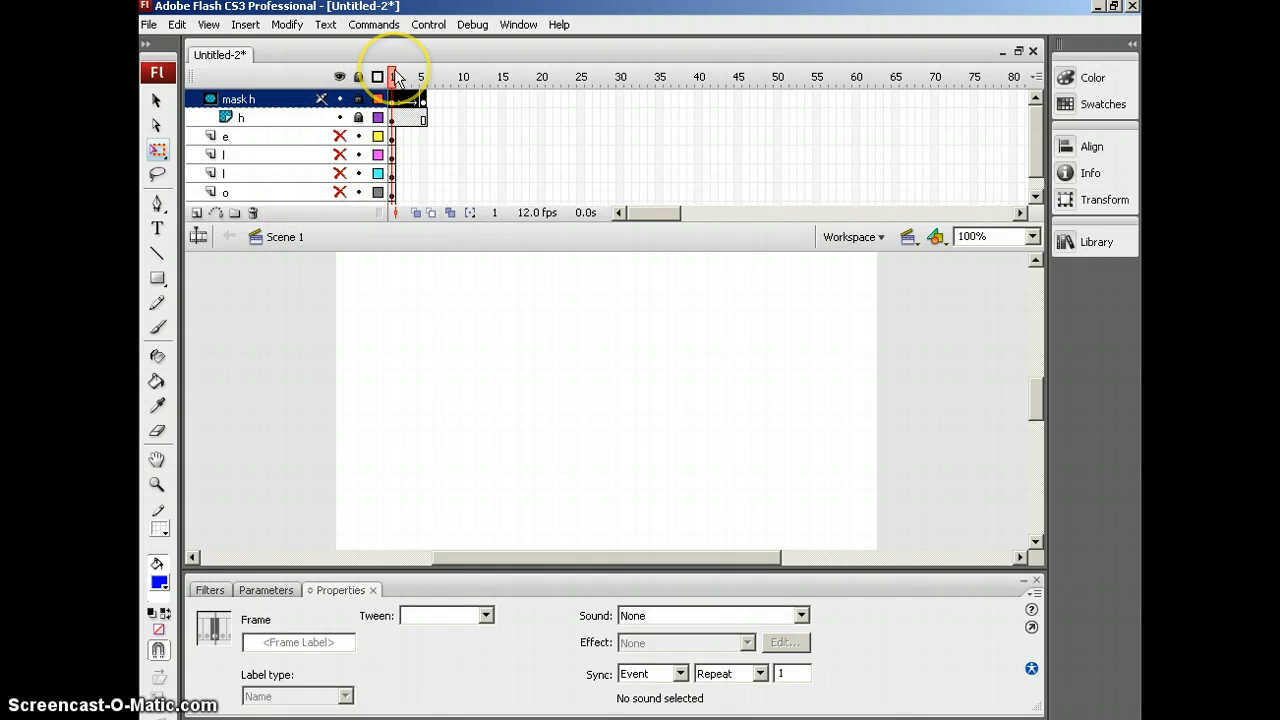
pyautogui.moveTo(397, 79)
pyautogui.mouseDown()
pyautogui.moveTo(436, 80)
pyautogui.moveTo(393, 72)
pyautogui.mouseUp()
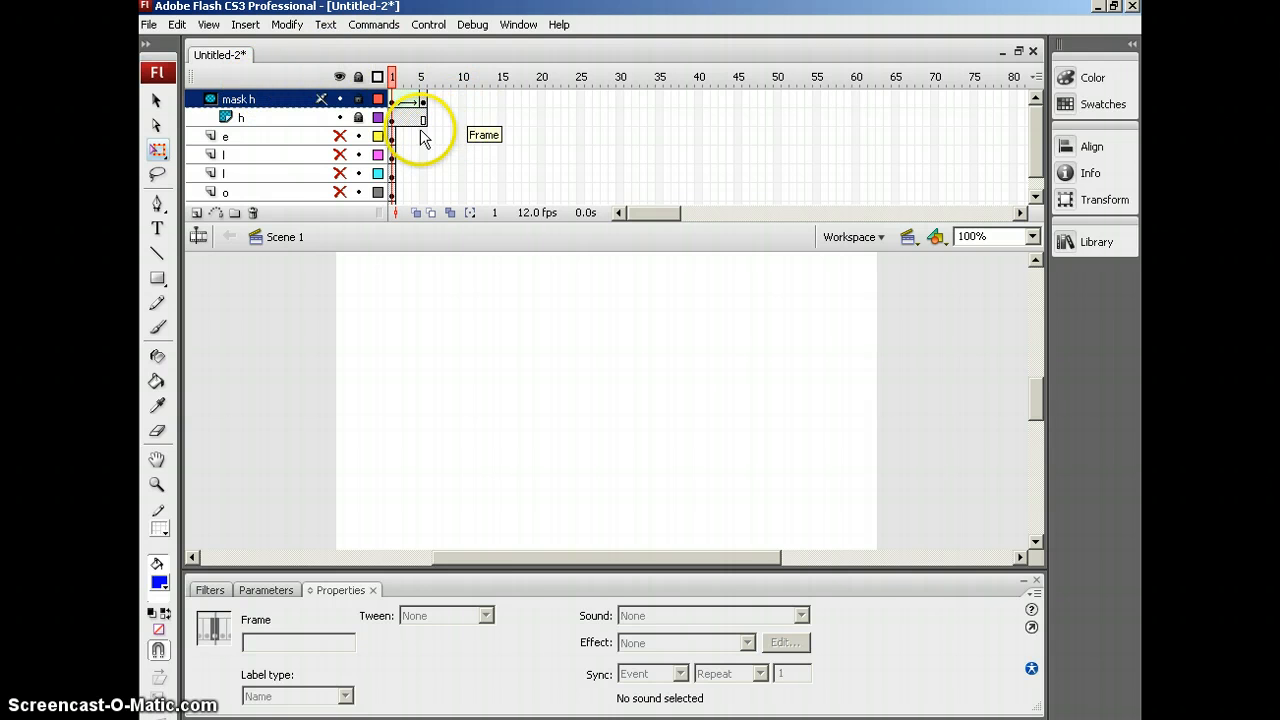
# Make the e layer visible and add a new layer directly above it.
pyautogui.click(341, 137)
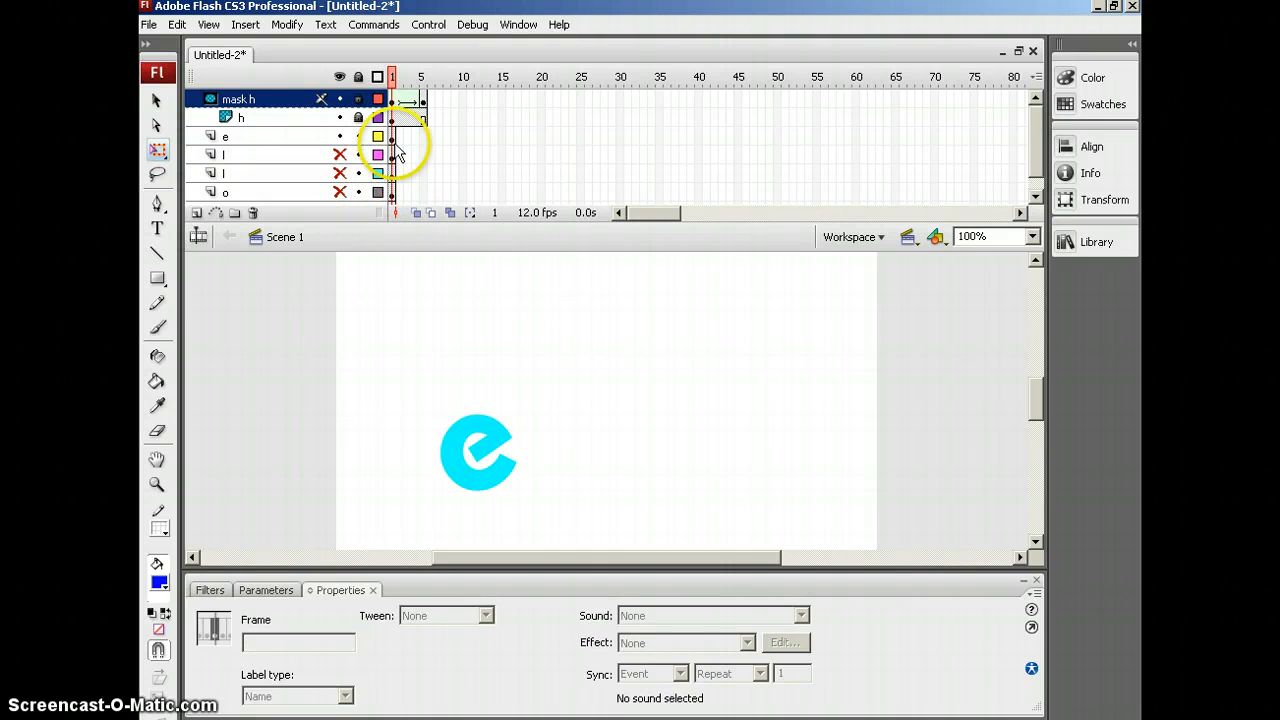
pyautogui.click(282, 138)
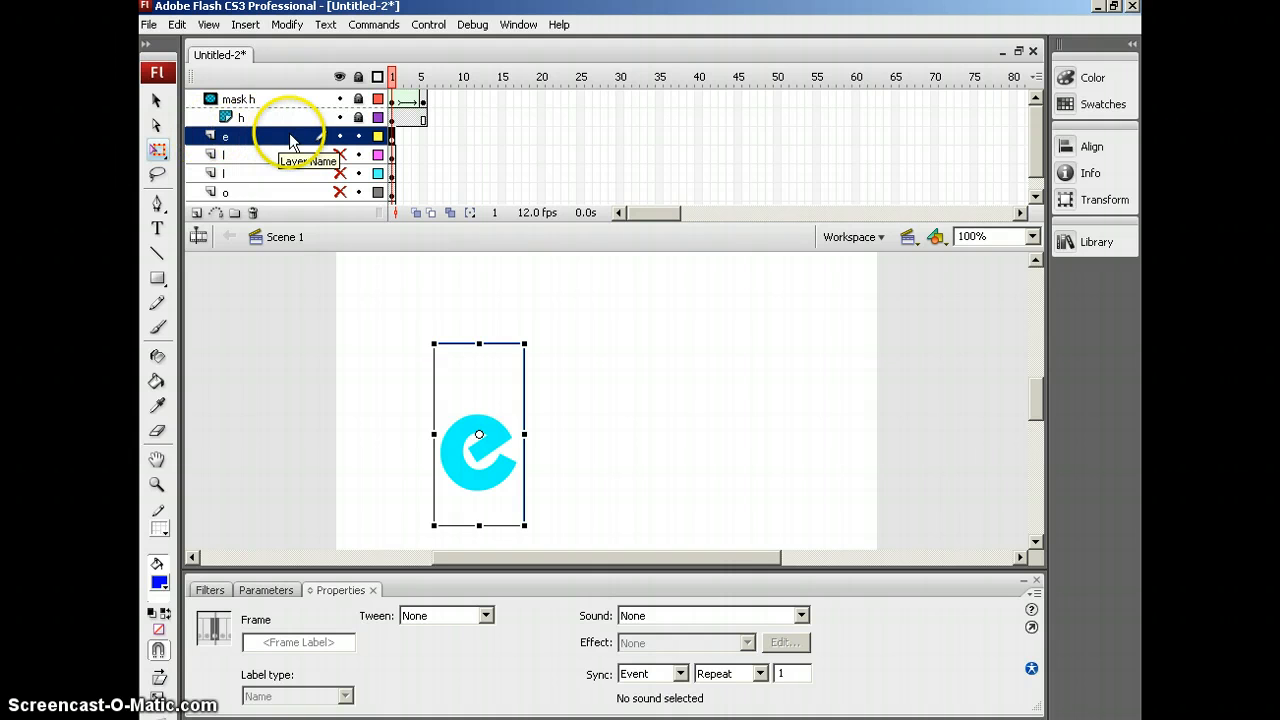
pyautogui.click(197, 214)
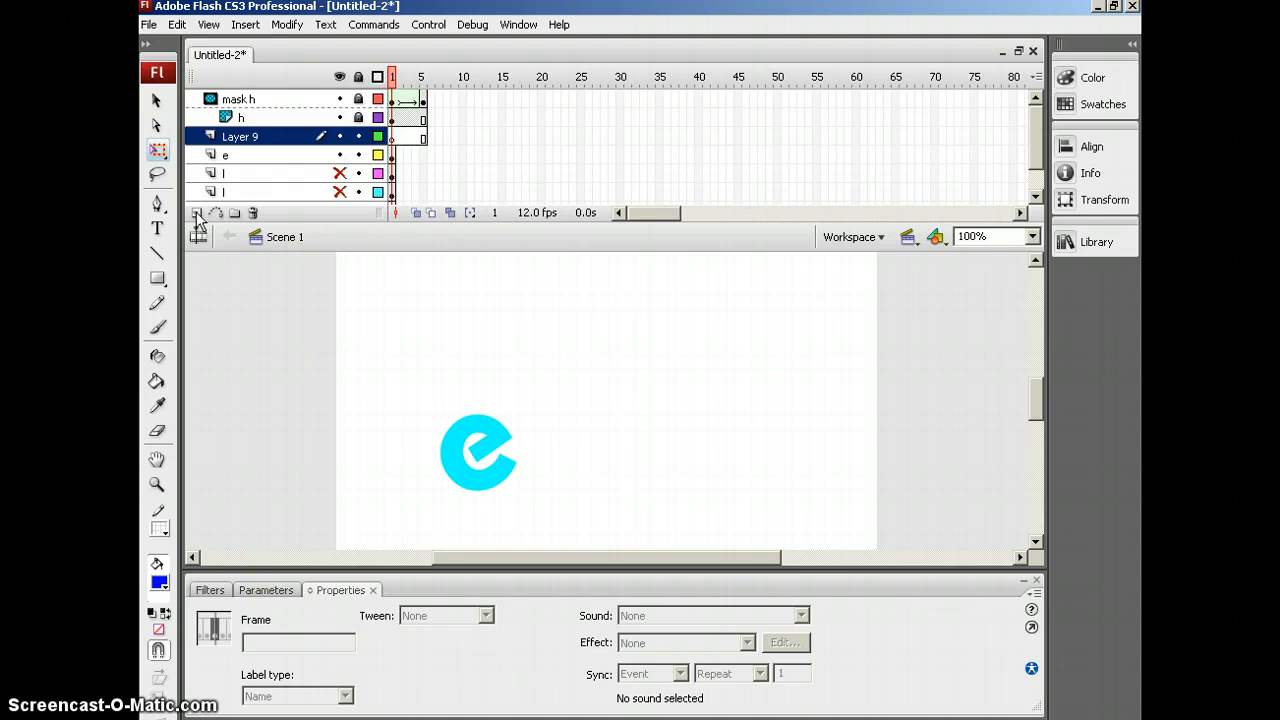
# Rename the new layer above the e layer as mask e.
pyautogui.click(393, 140)
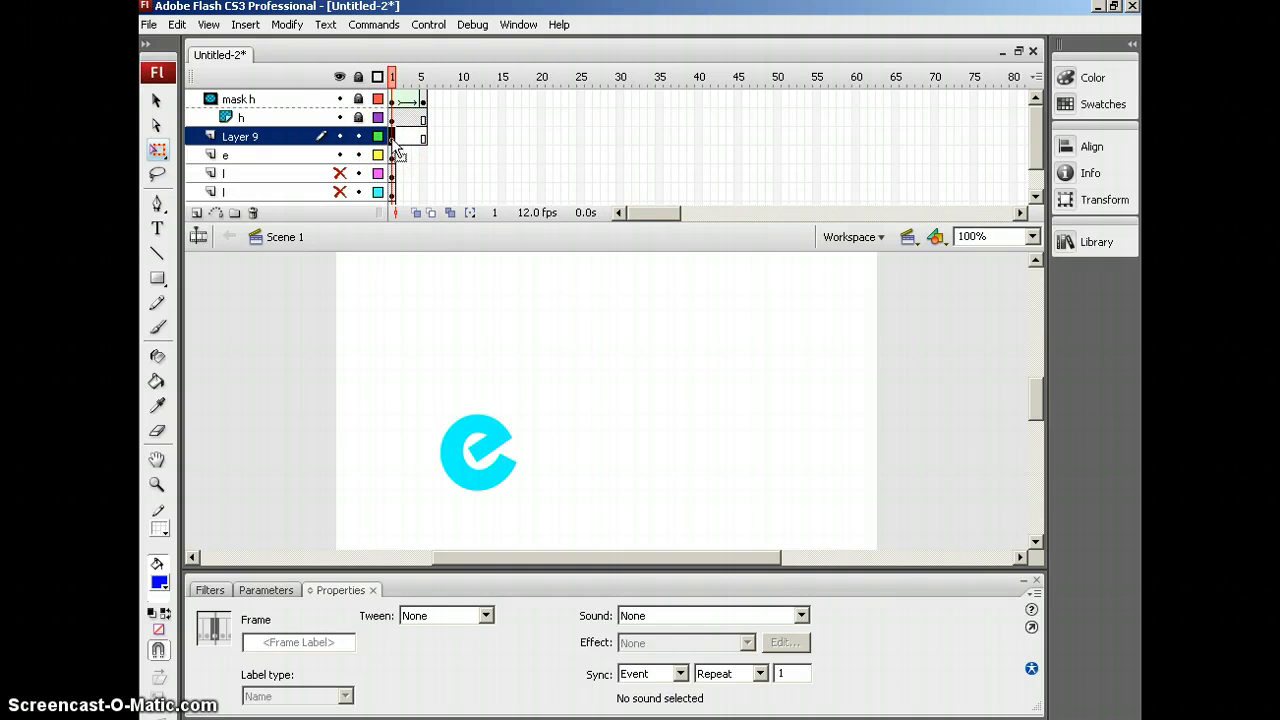
pyautogui.doubleClick(243, 137)
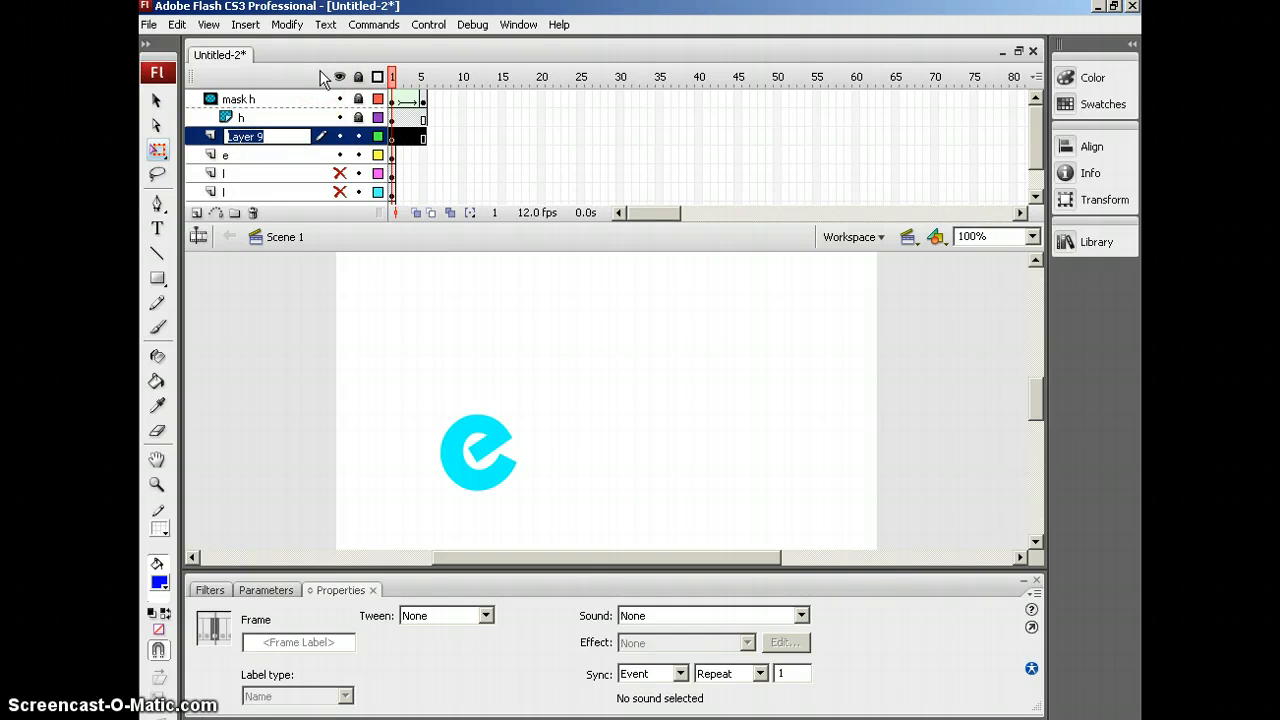
pyautogui.write('mask e')
pyautogui.press('Return')
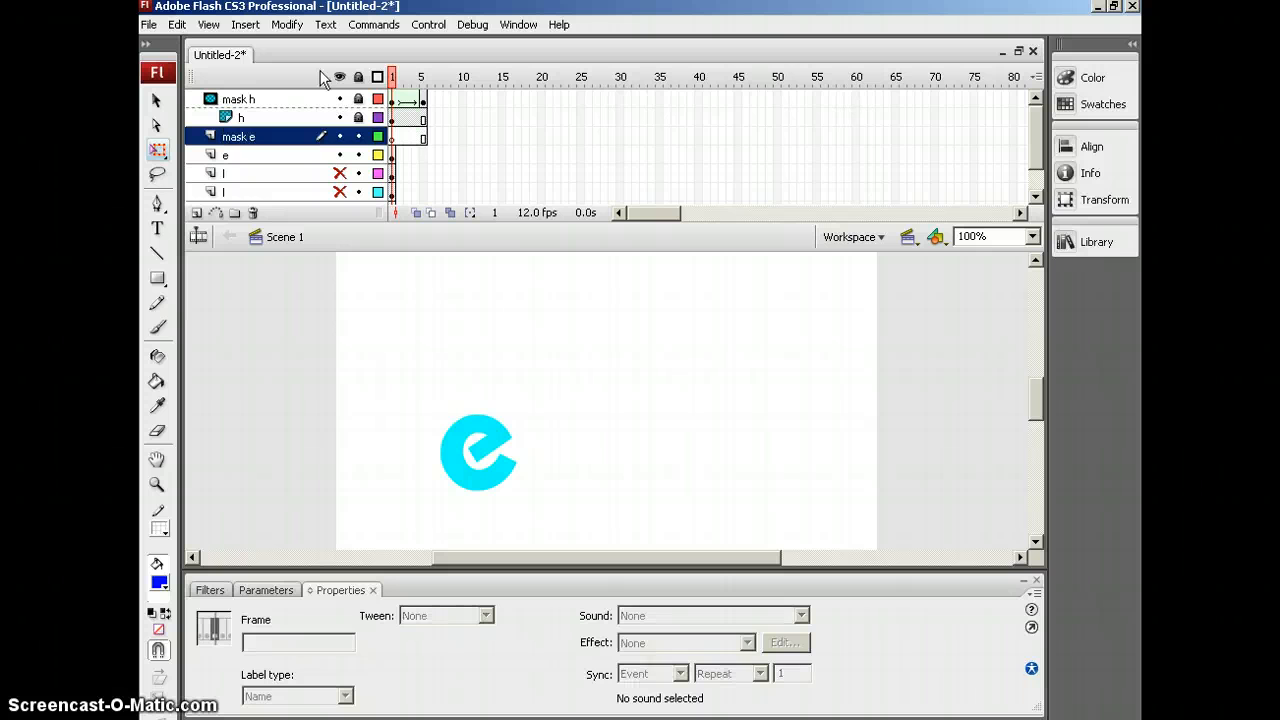
# Draw a narrow blue rectangle with no stroke, about 19 by 90 px, beside the e on frame 1 of the mask e layer.
pyautogui.click(389, 137)
pyautogui.click(396, 145)
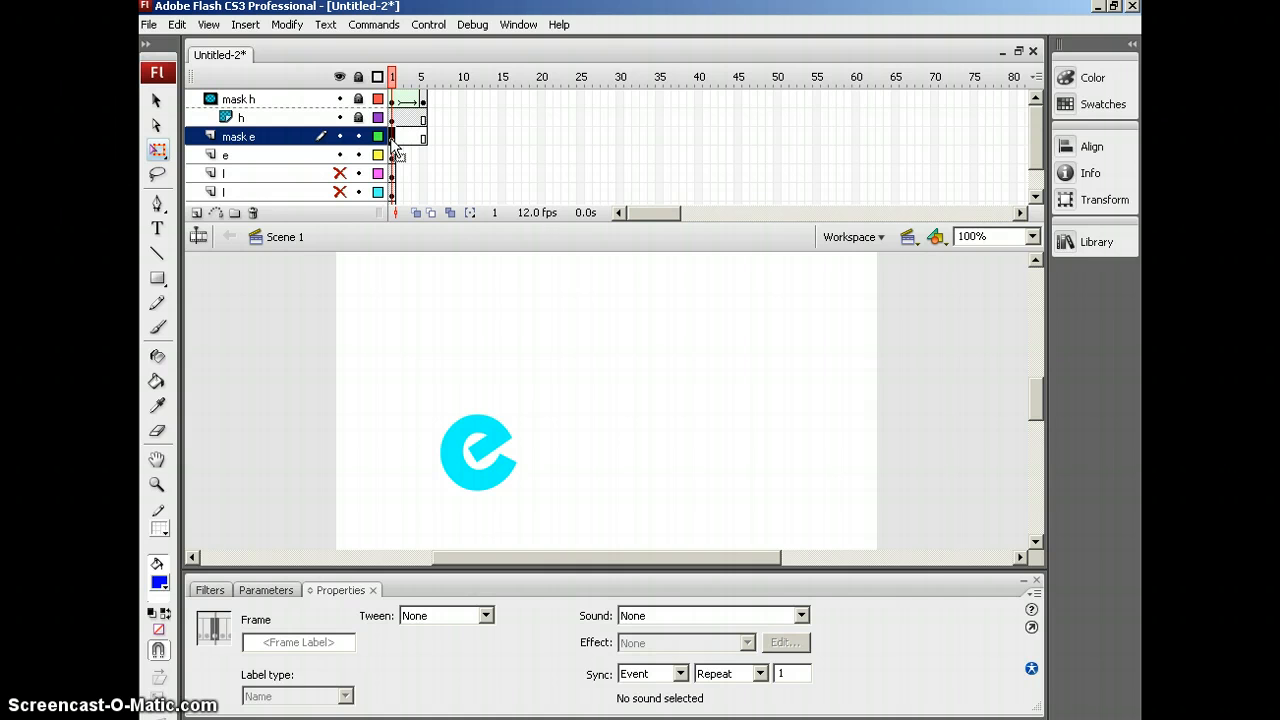
pyautogui.click(157, 279)
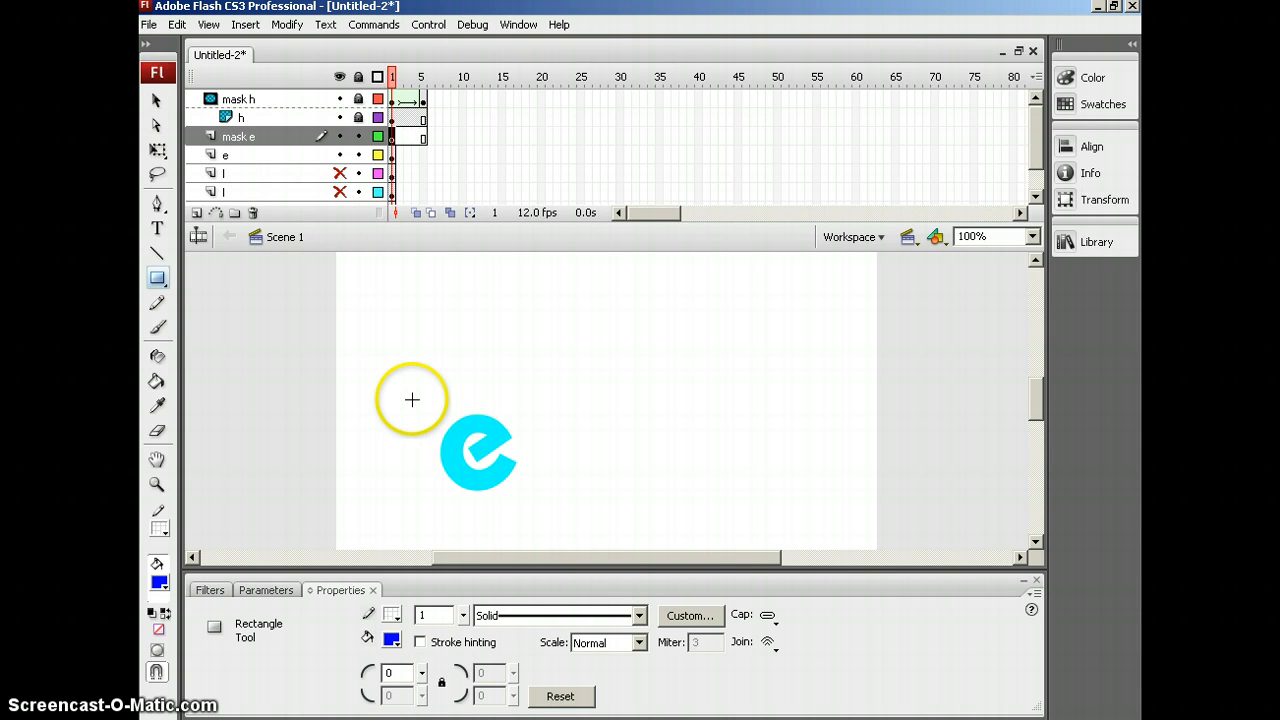
pyautogui.moveTo(412, 400); pyautogui.dragTo(412, 400)
pyautogui.click(159, 527)
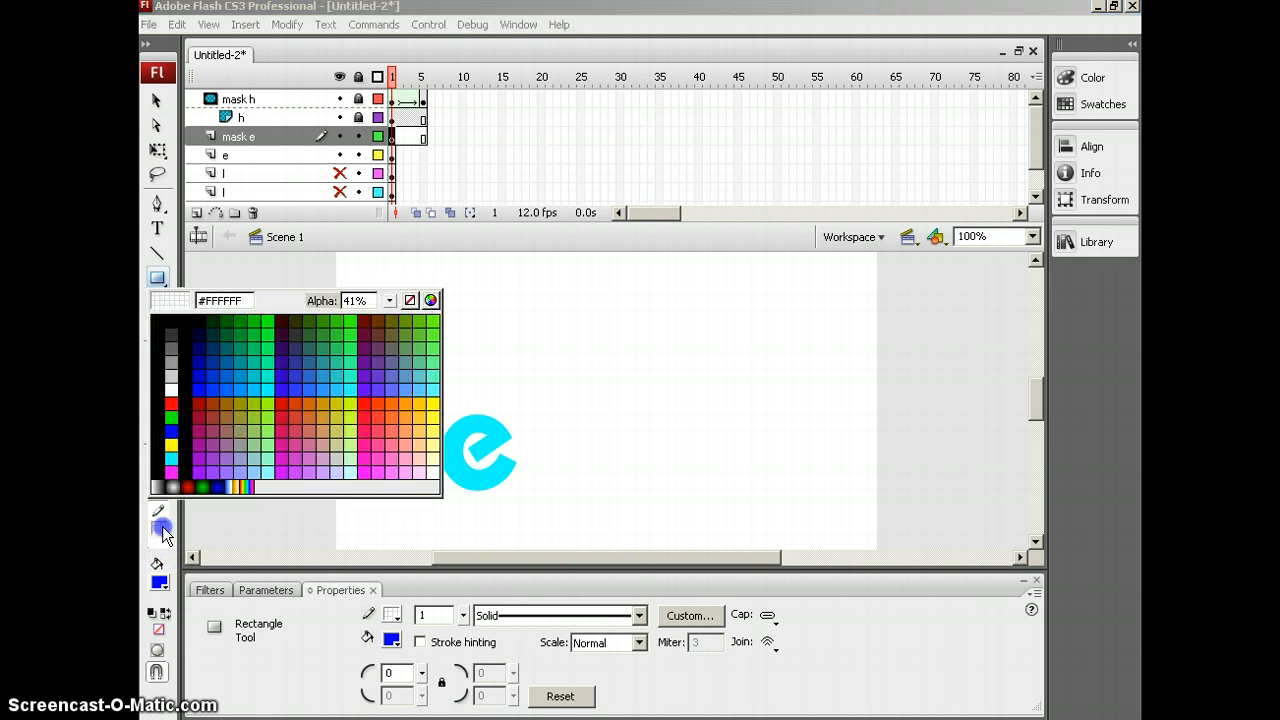
pyautogui.click(410, 300)
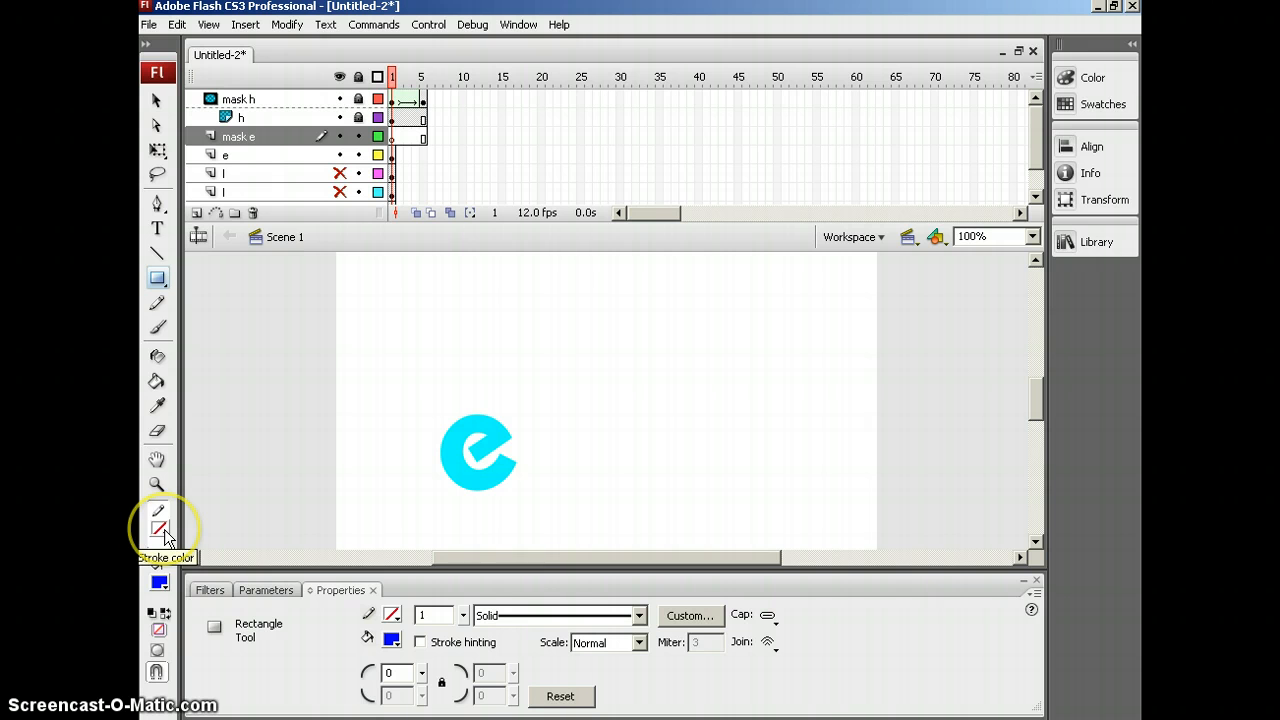
pyautogui.moveTo(413, 404); pyautogui.dragTo(432, 491)
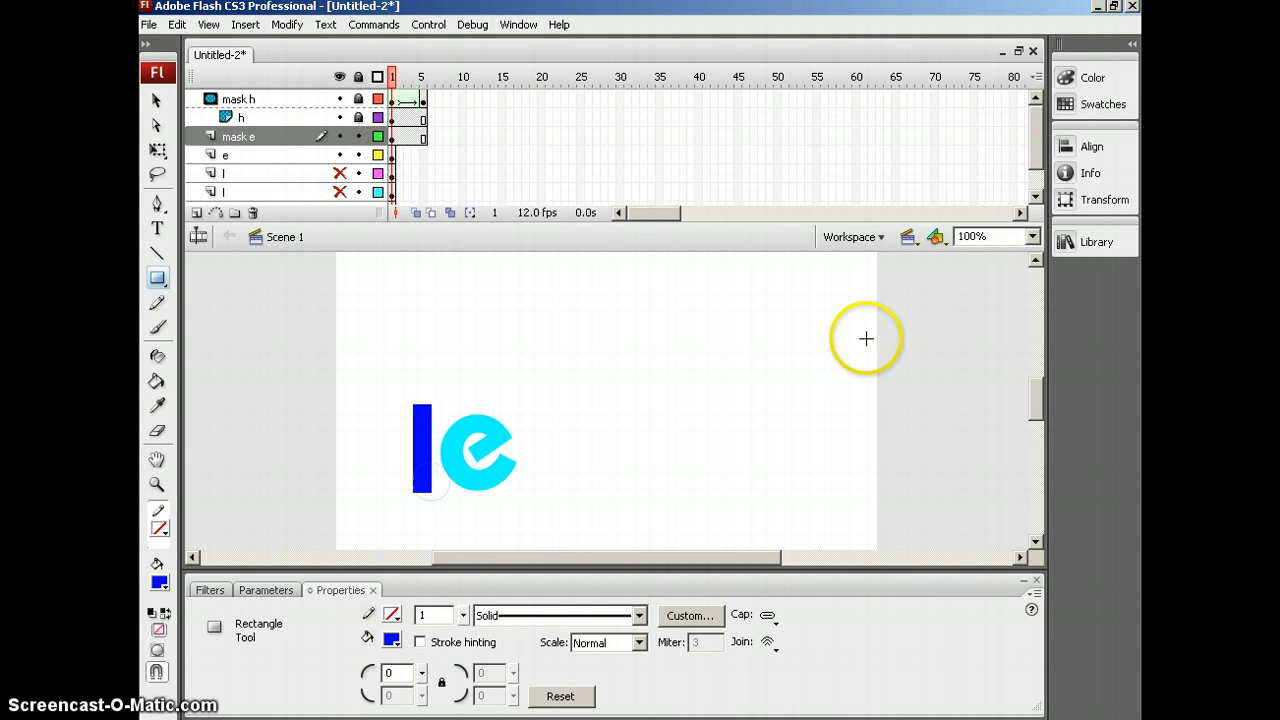
# Move the blue bar slightly closer to the e, to about X 84 and Y 190, without covering the letter.
pyautogui.click(157, 100)
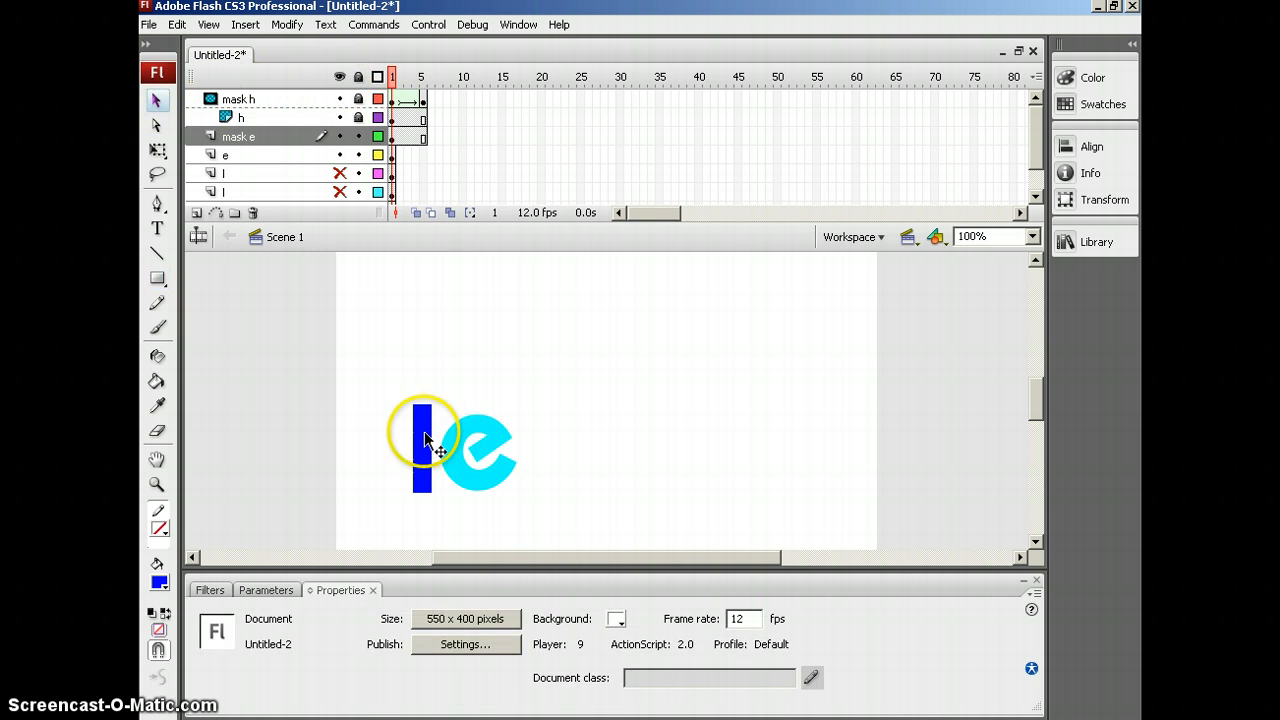
pyautogui.click(424, 431)
pyautogui.moveTo(426, 453); pyautogui.dragTo(432, 453)
pyautogui.moveTo(409, 140); pyautogui.dragTo(395, 148)
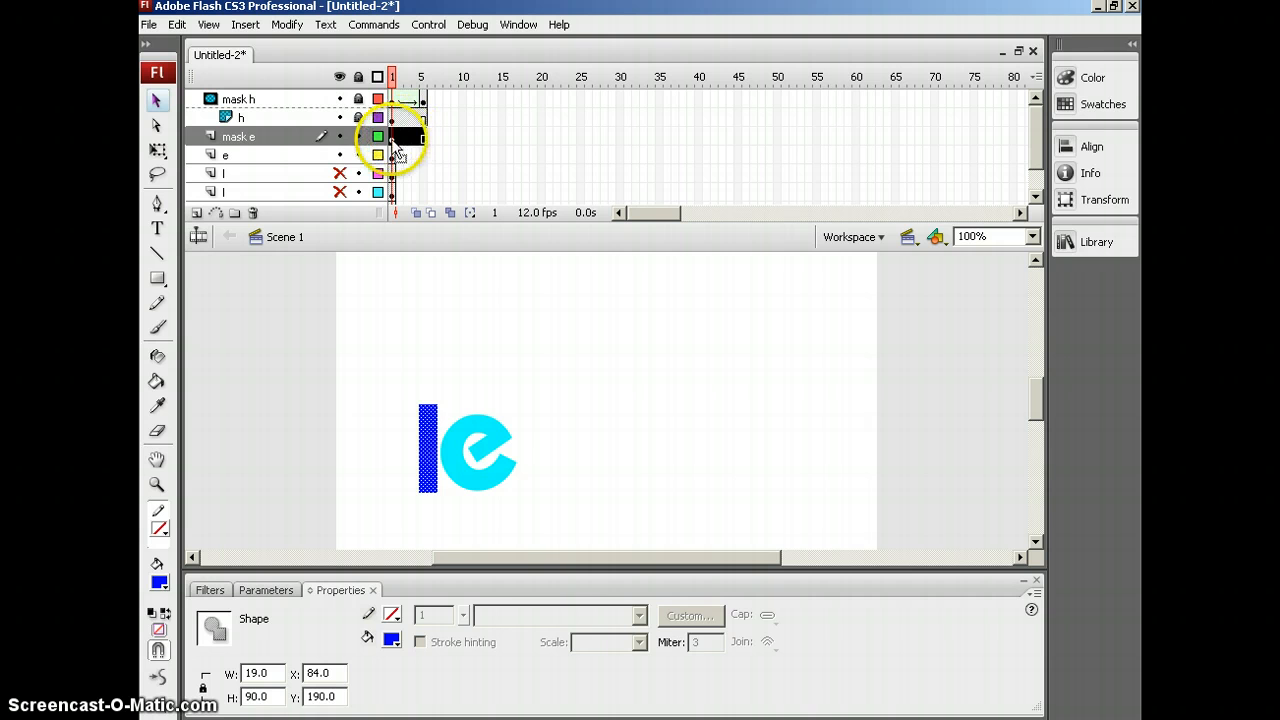
# Hide and show the mask e layer repeatedly to check that the bar does not overlap the e.
pyautogui.click(340, 137)
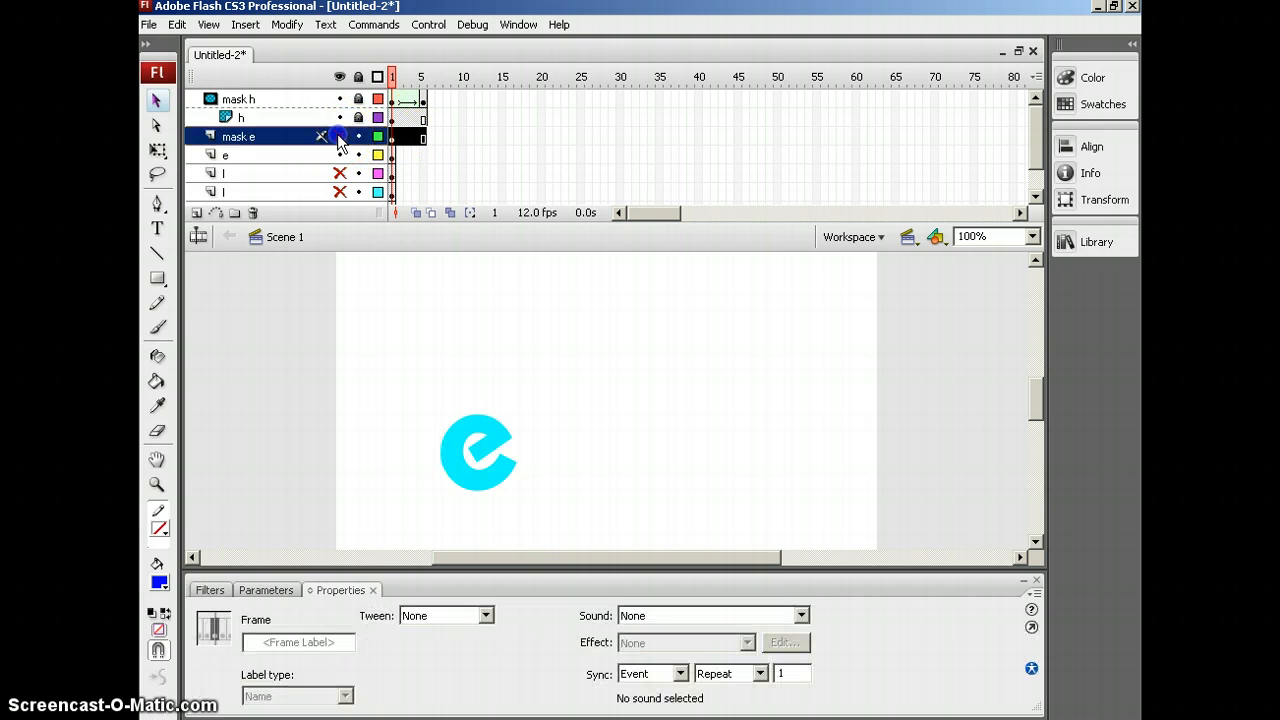
pyautogui.click(339, 138)
pyautogui.click(341, 143)
pyautogui.click(340, 138)
pyautogui.click(340, 138)
pyautogui.click(340, 138)
pyautogui.click(340, 138)
pyautogui.click(341, 138)
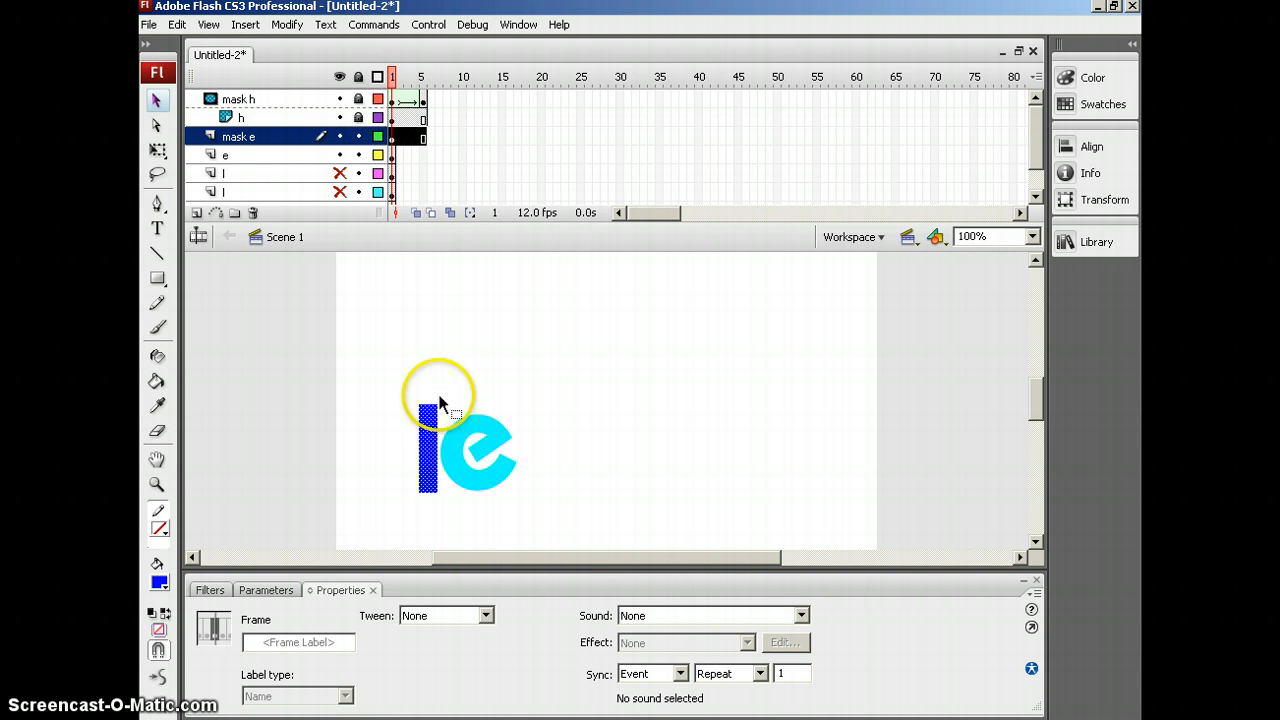
# Extend the e layer to frame 5 so the letter lasts as long as its mask.
pyautogui.click(423, 137)
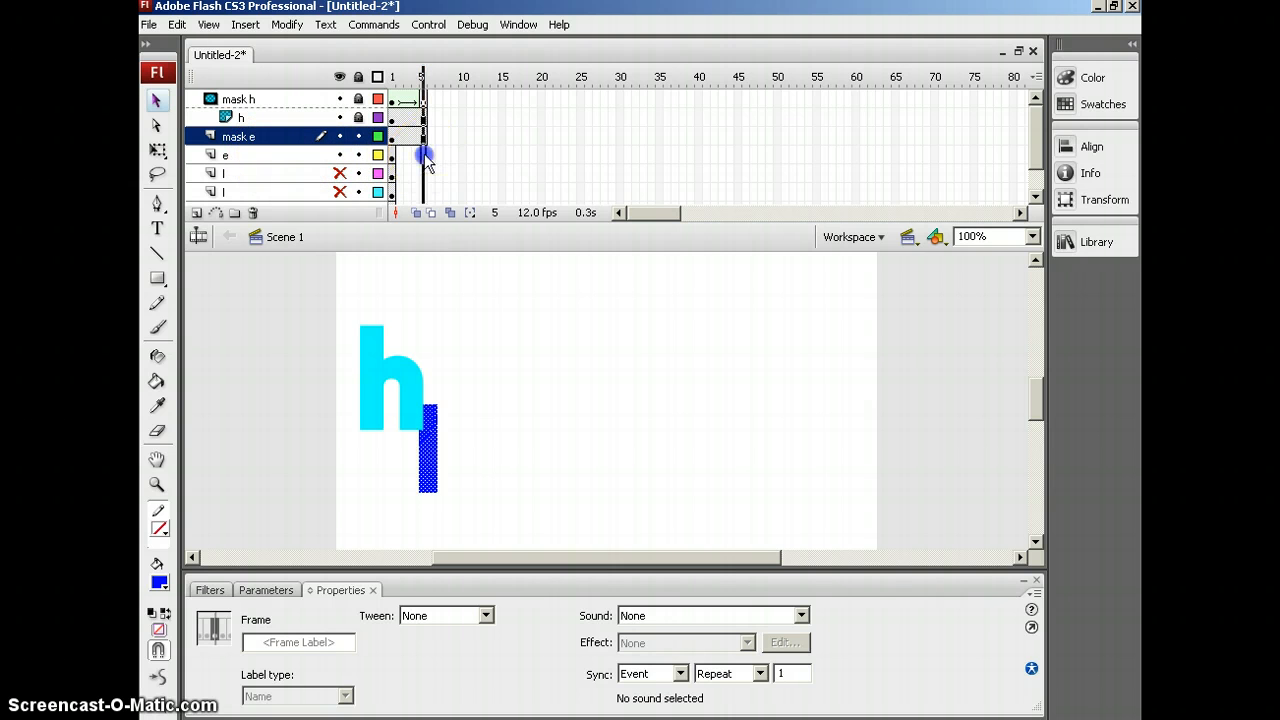
pyautogui.click(424, 153)
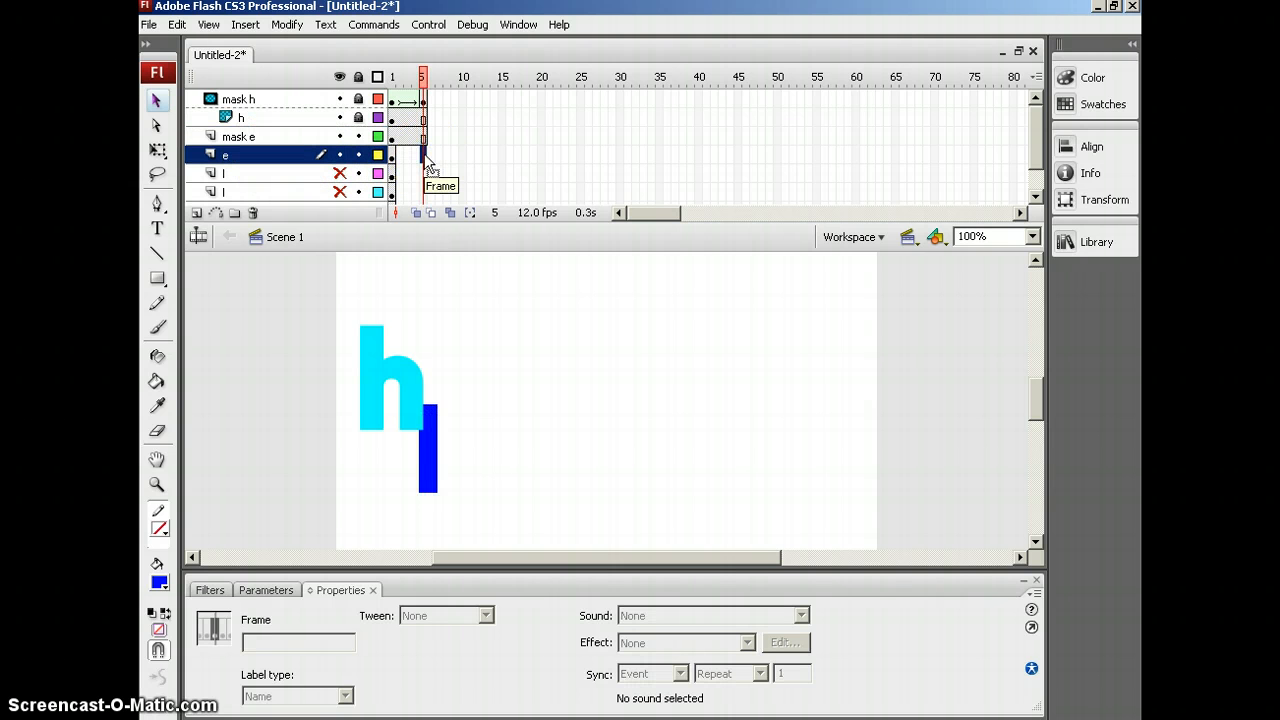
pyautogui.hotkey('ctrl', 'v')
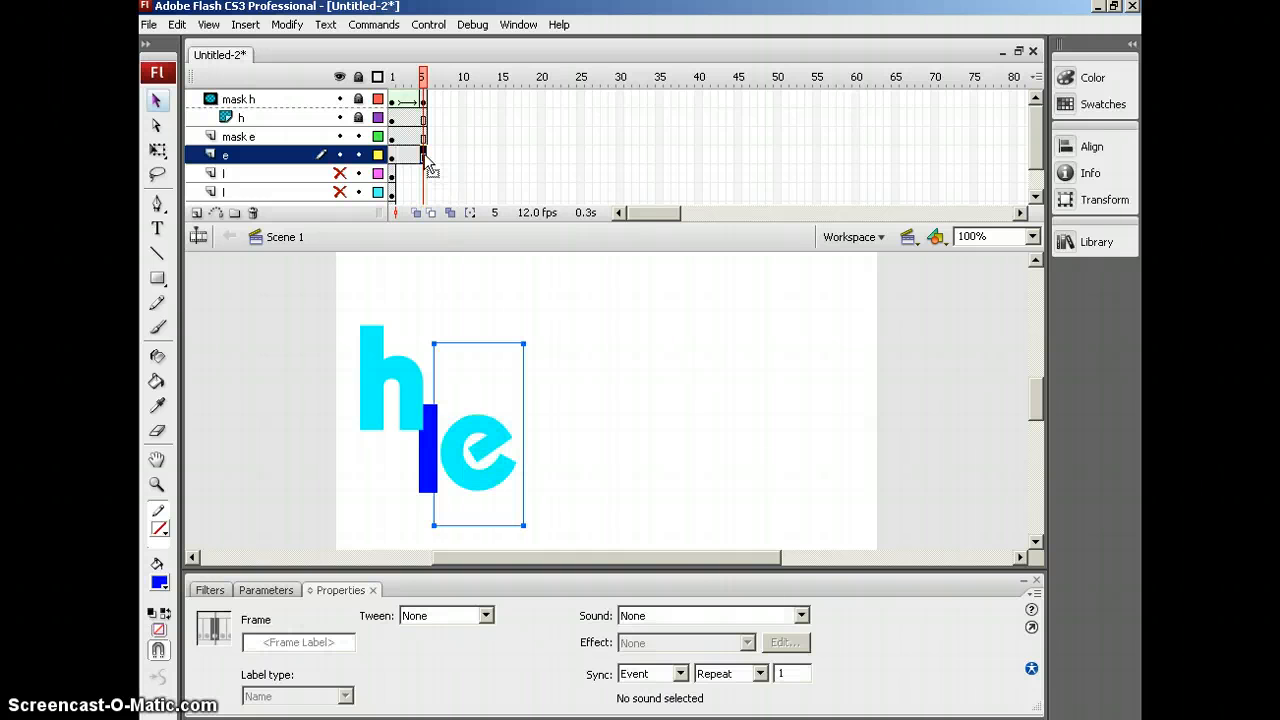
pyautogui.click(484, 430)
pyautogui.click(420, 448)
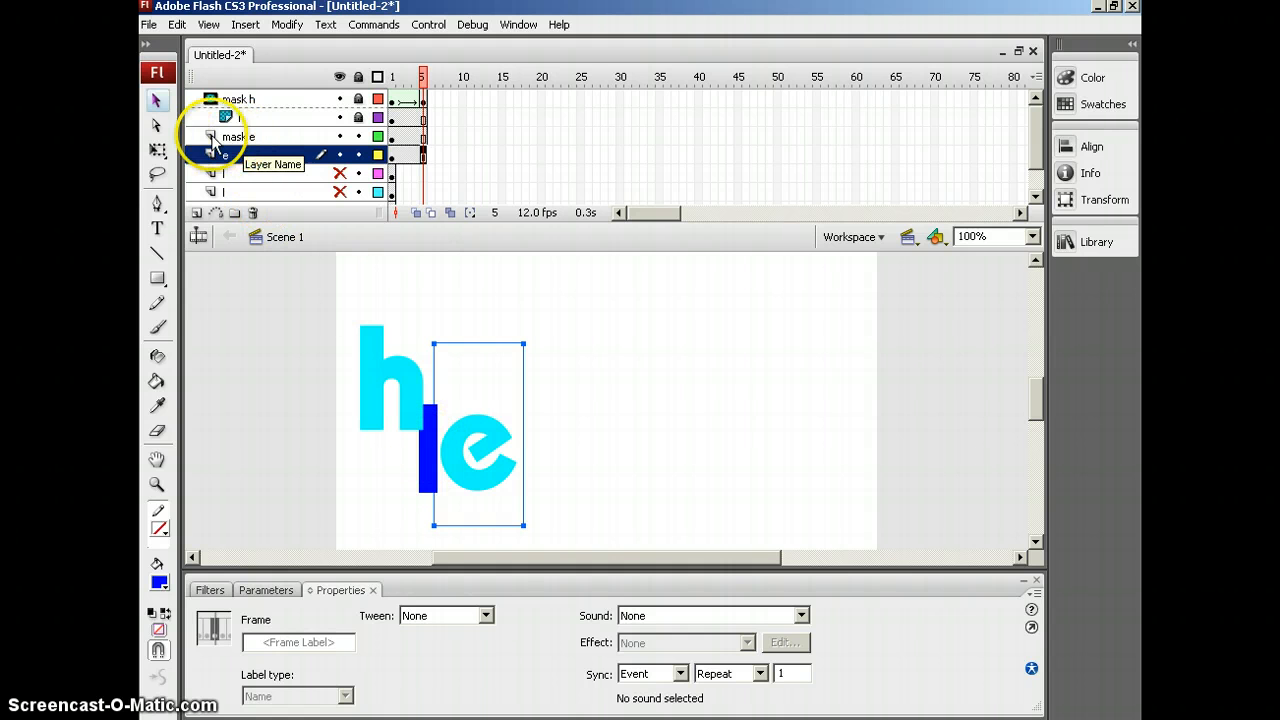
# Try widening the mask e bar across the e without a keyframe at frame 5, and undo it.
pyautogui.click(424, 140)
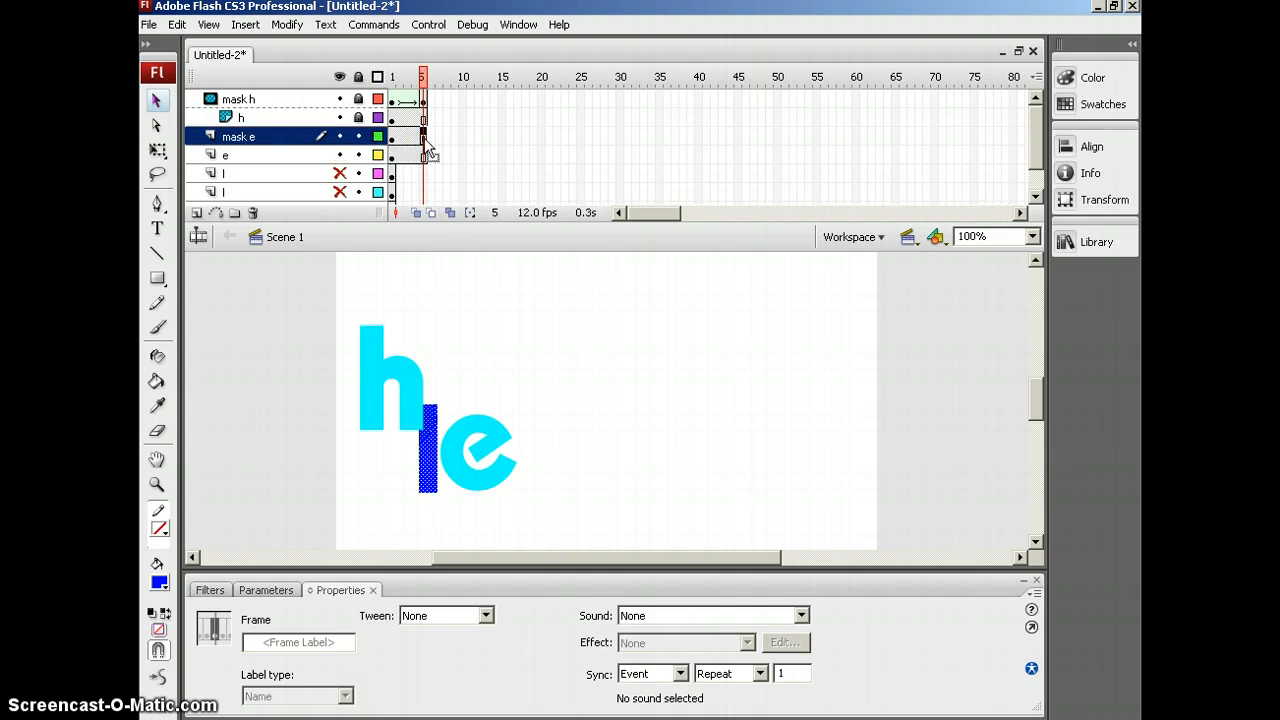
pyautogui.click(157, 150)
pyautogui.click(428, 450)
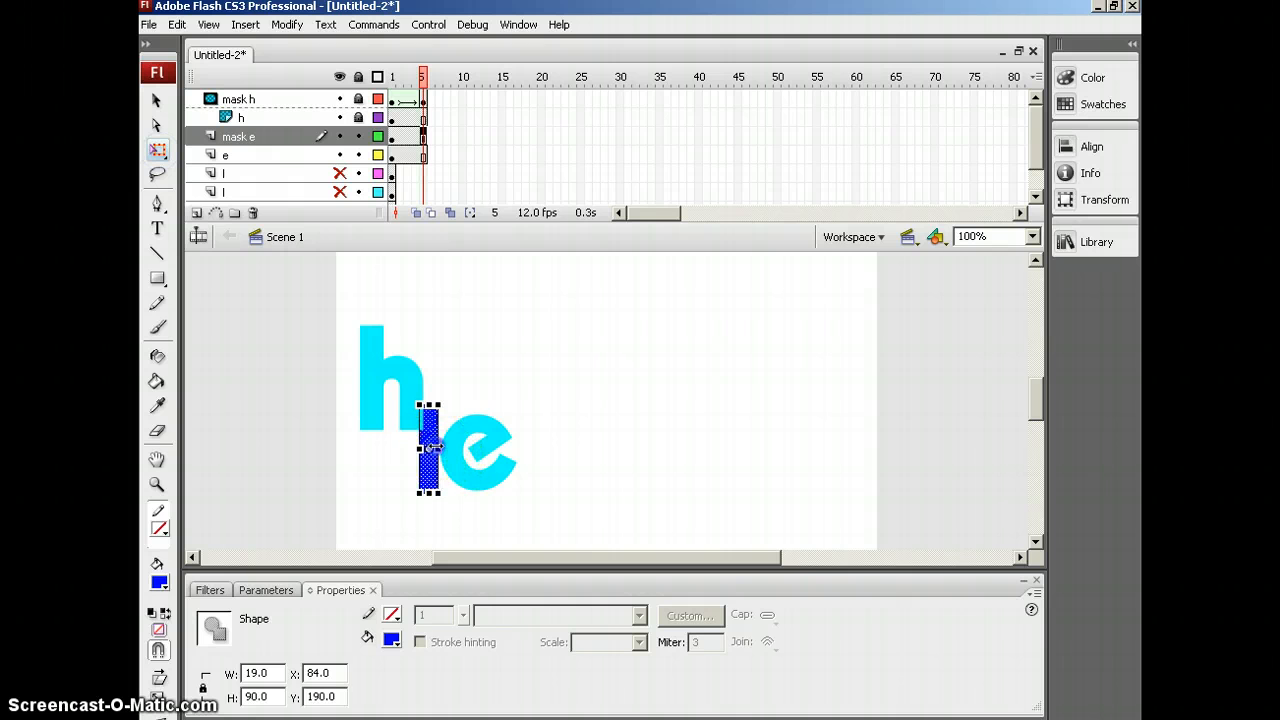
pyautogui.moveTo(437, 448); pyautogui.dragTo(519, 448)
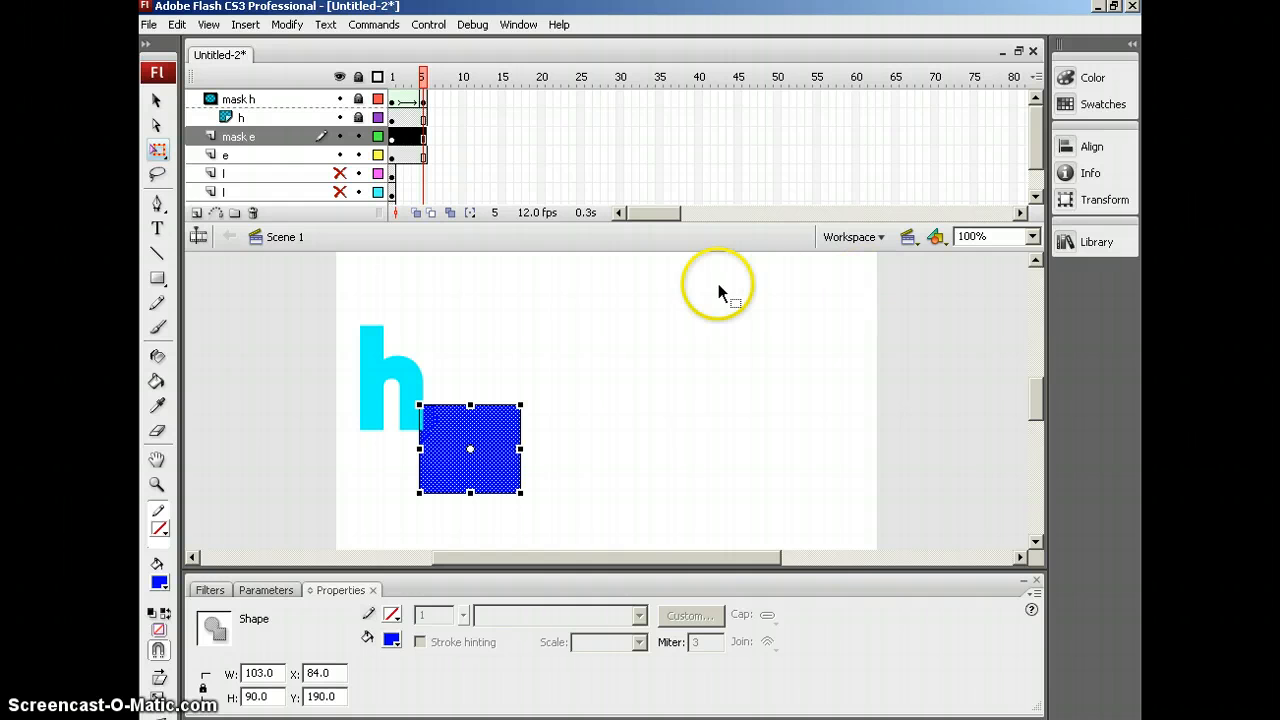
pyautogui.hotkey('ctrl', 'z')
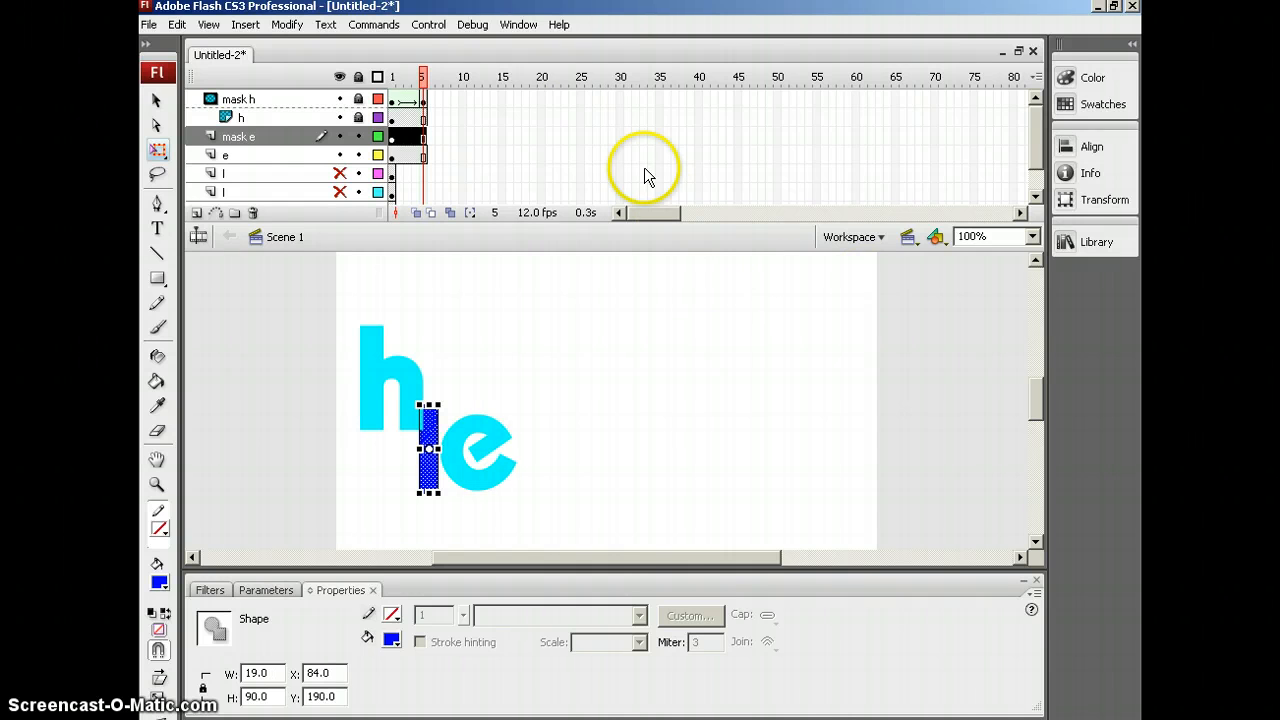
# Insert a keyframe at frame 5 of mask e and widen its bar to about 106 px to cover the whole e.
pyautogui.click(423, 137)
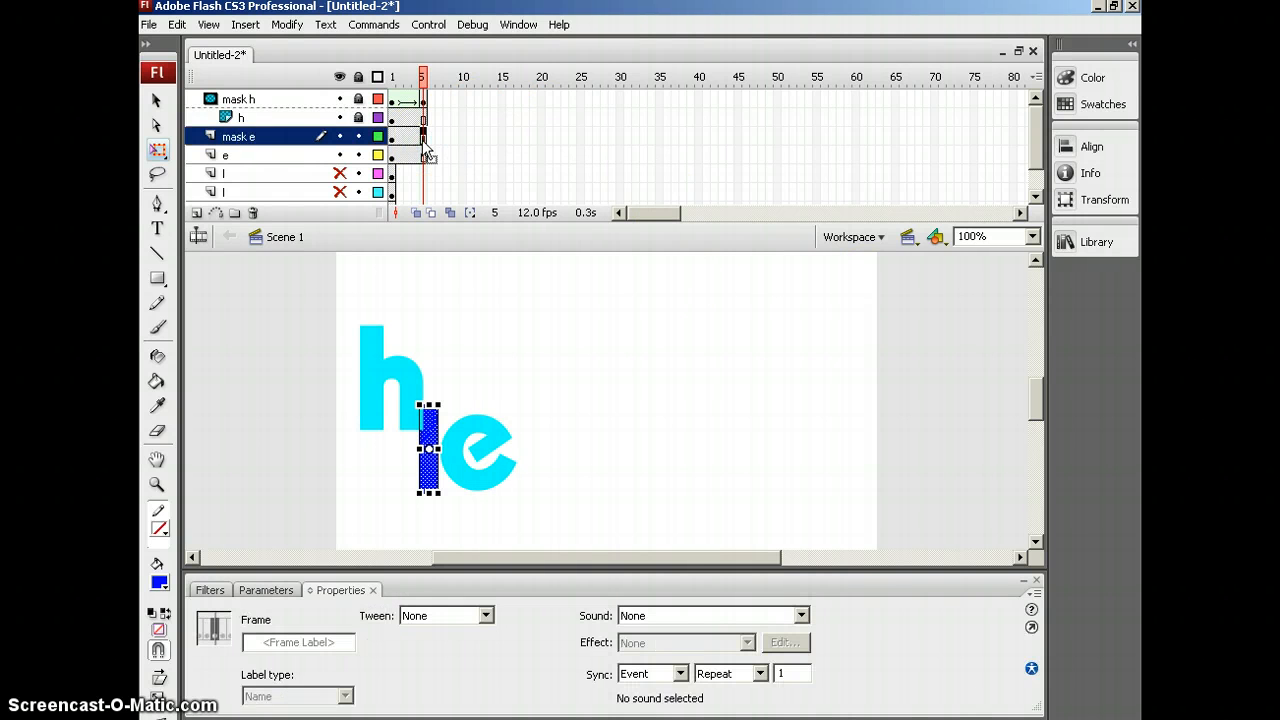
pyautogui.click(424, 145)
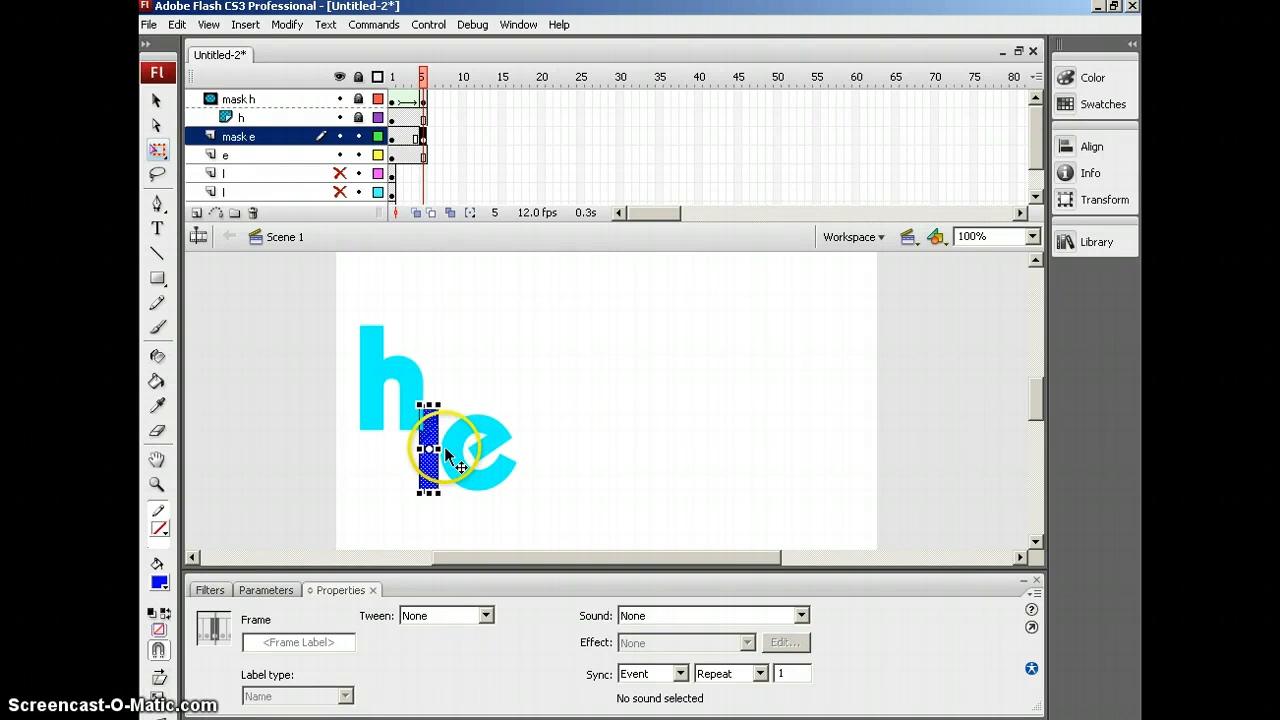
pyautogui.moveTo(438, 448); pyautogui.dragTo(525, 449)
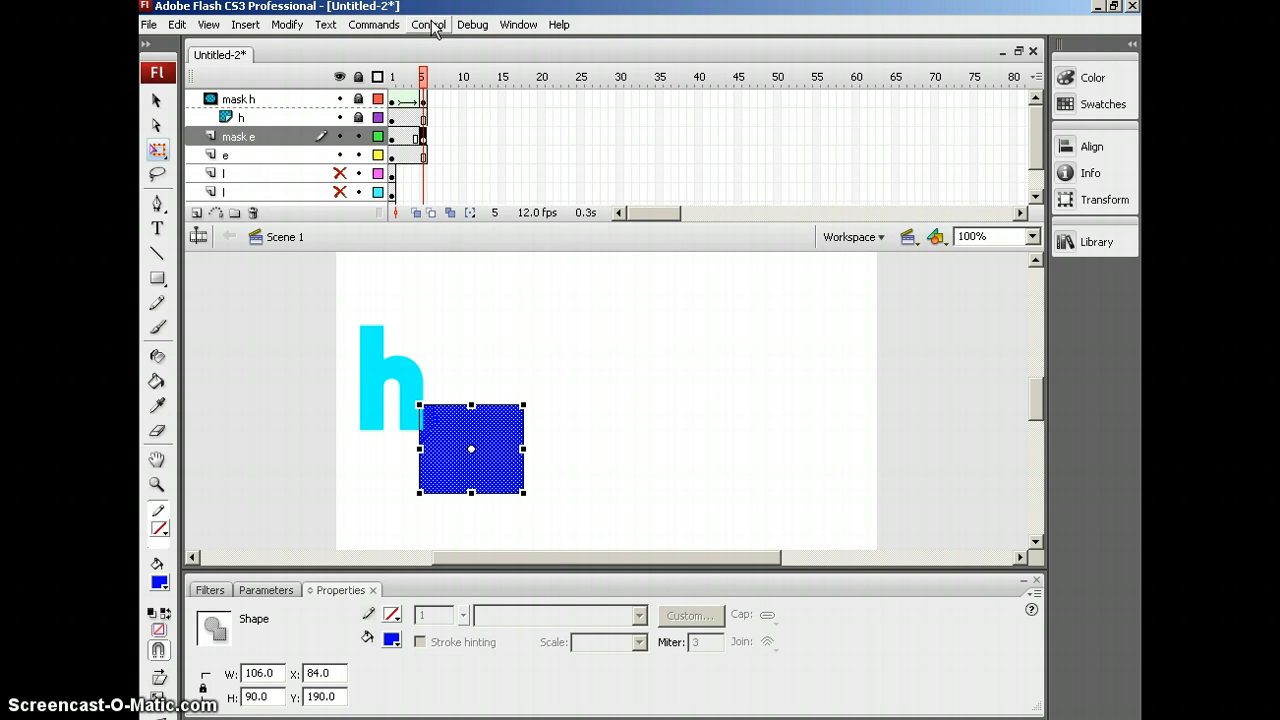
# Create a shape tween between frames 1 and 5 of the mask e layer and play it back.
pyautogui.click(392, 138)
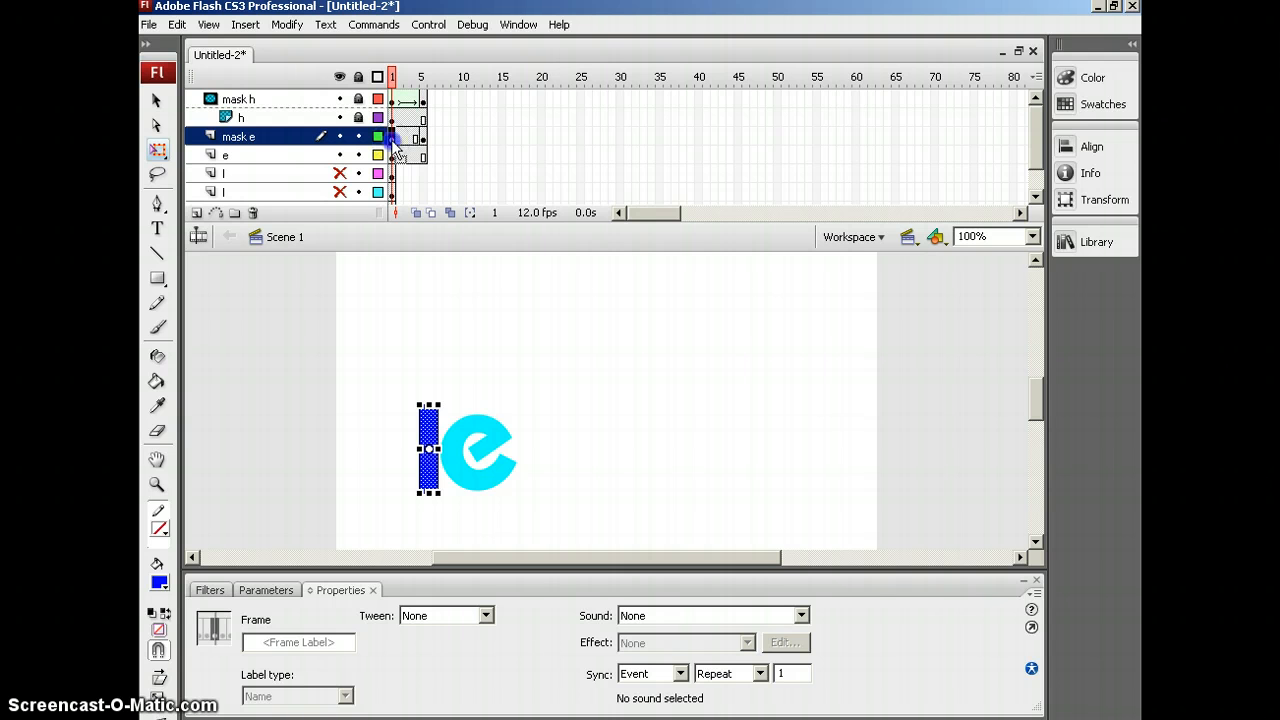
pyautogui.rightClick(394, 146)
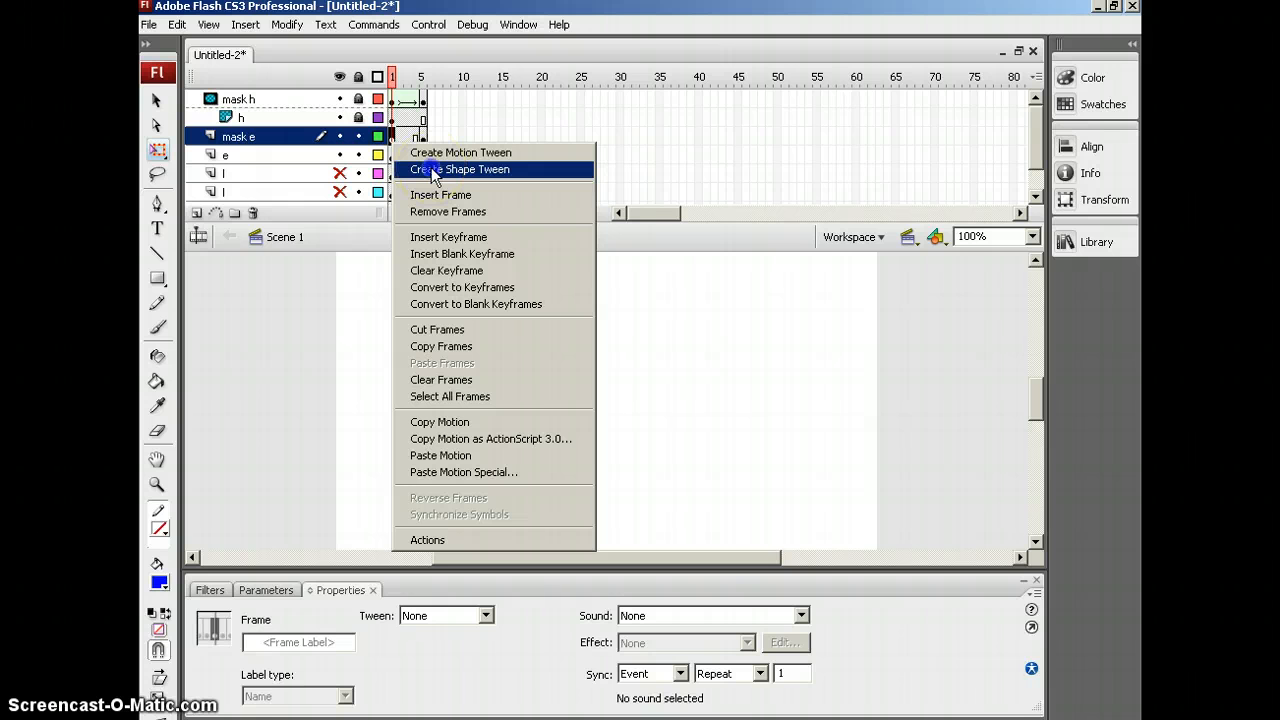
pyautogui.click(433, 172)
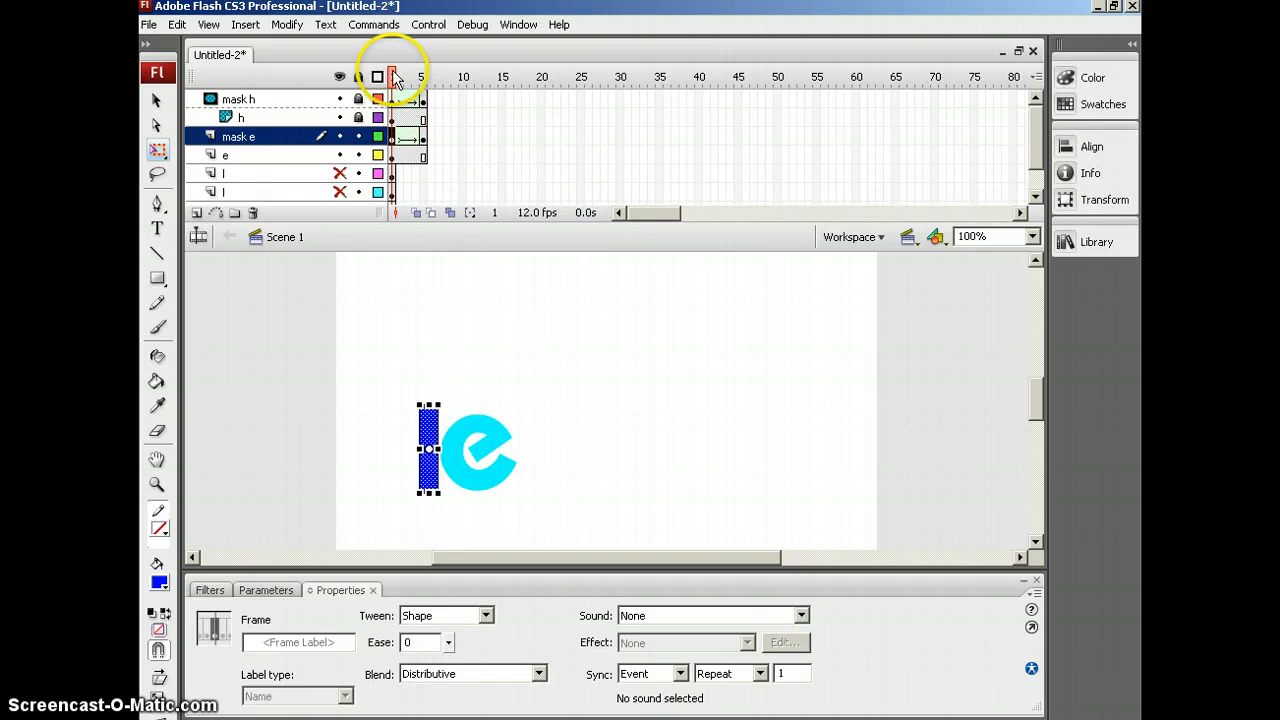
pyautogui.press('Return')
pyautogui.moveTo(432, 78); pyautogui.dragTo(396, 78)
pyautogui.press('Return')
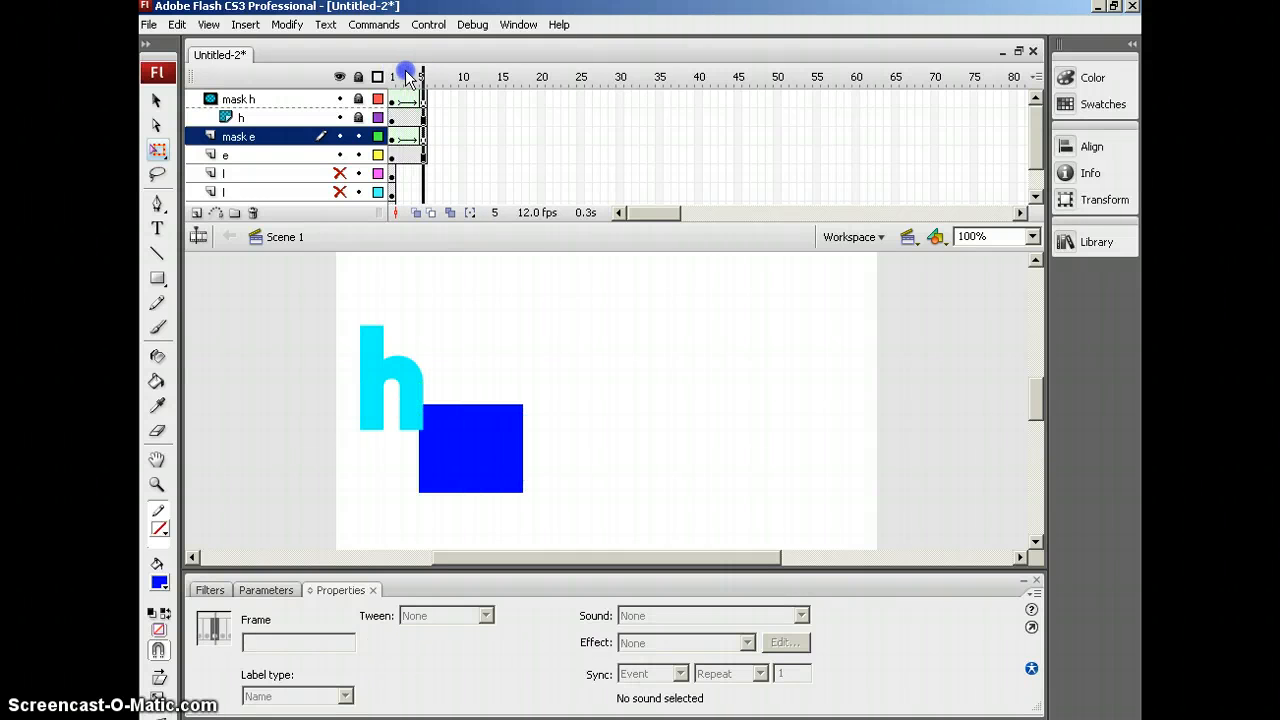
pyautogui.moveTo(393, 76)
pyautogui.mouseDown()
pyautogui.moveTo(423, 76)
pyautogui.moveTo(393, 76)
pyautogui.mouseUp()
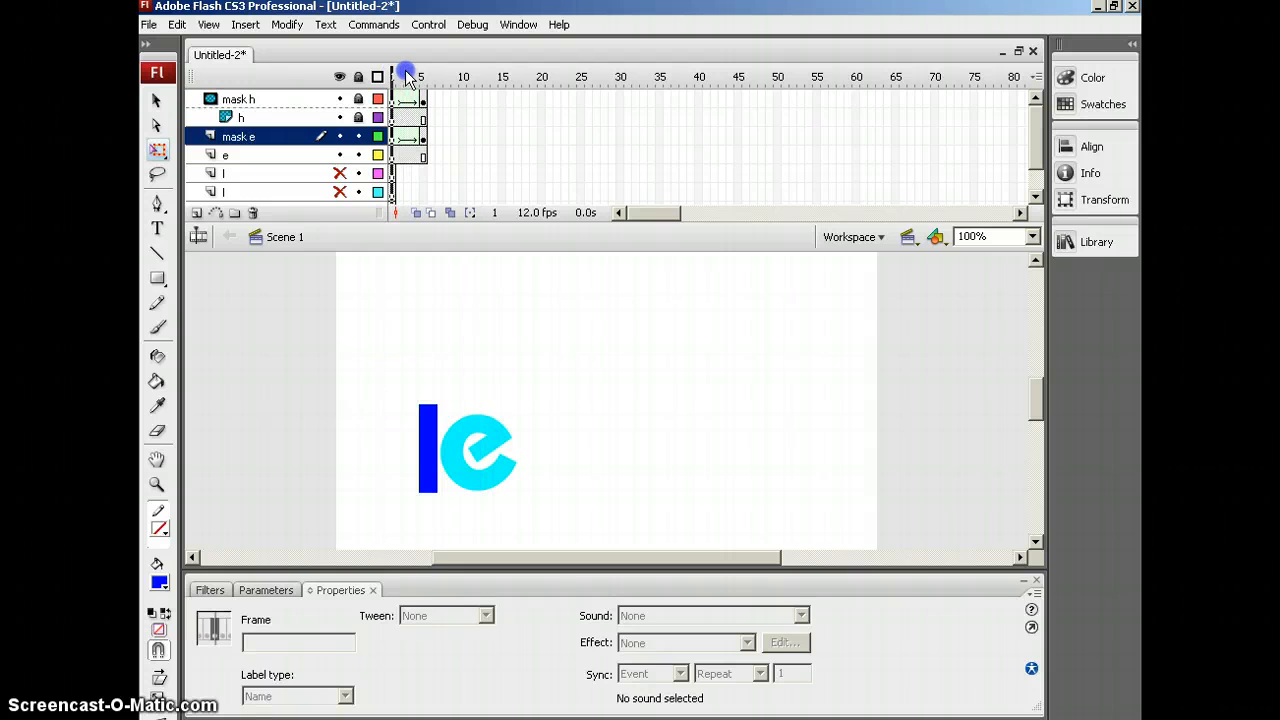
# Turn the mask e layer into a mask for the e layer and play back the reveal.
pyautogui.rightClick(264, 138)
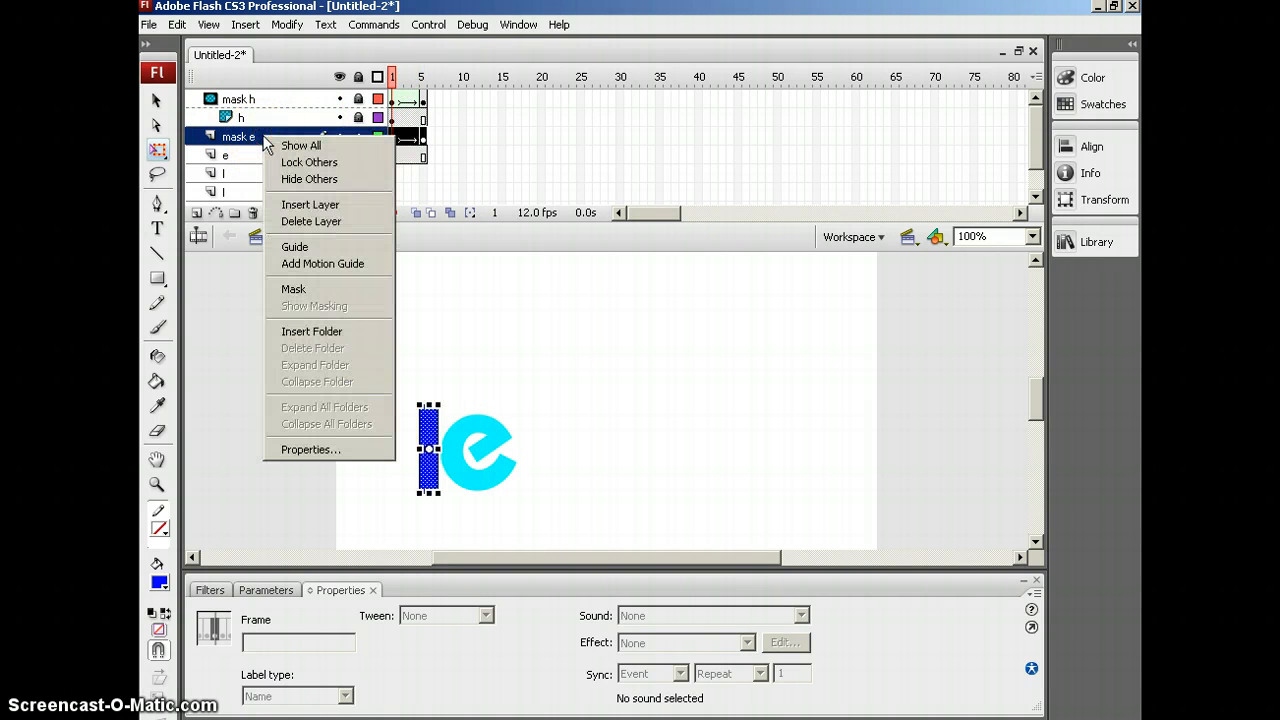
pyautogui.click(300, 289)
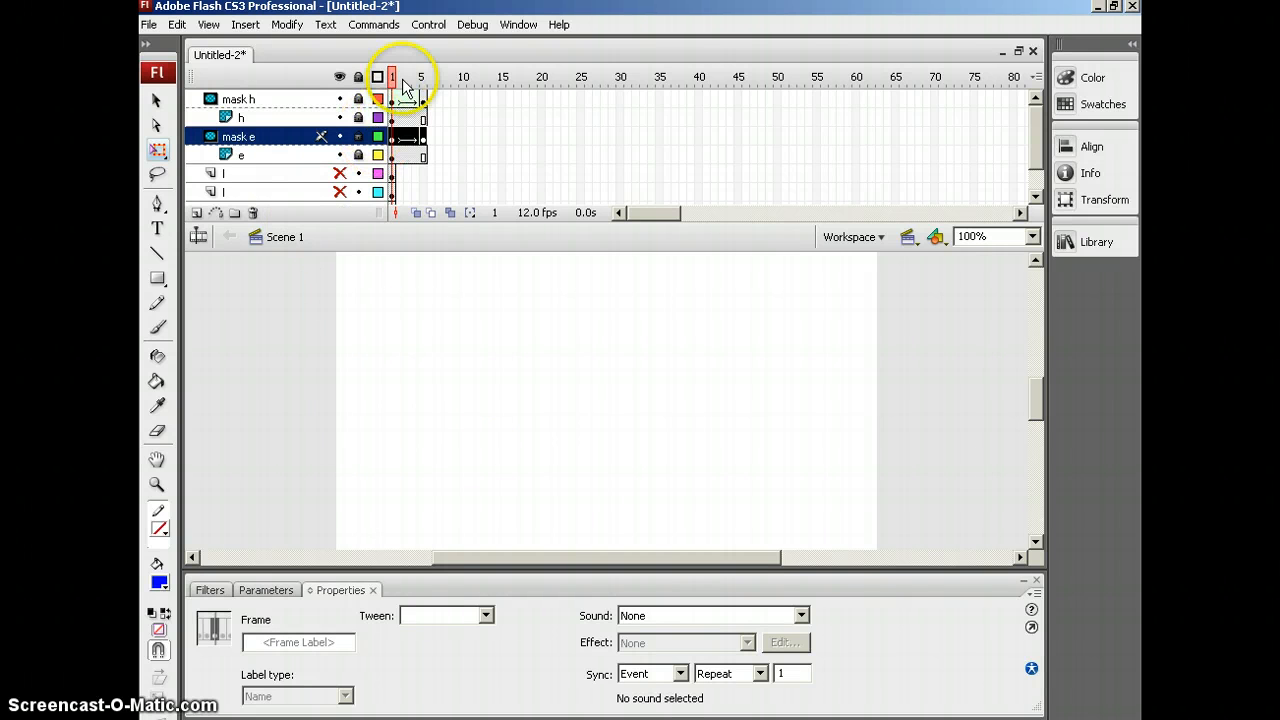
pyautogui.click(395, 77)
pyautogui.press('Return')
pyautogui.press('Return')
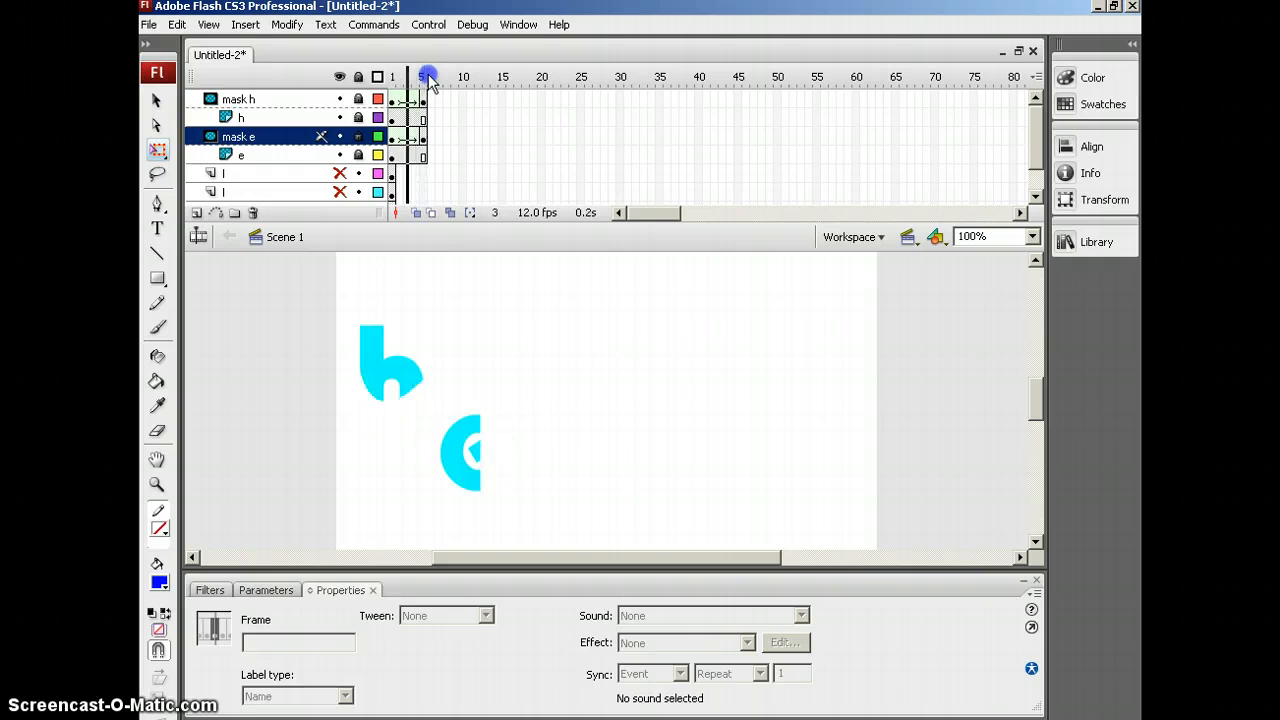
pyautogui.moveTo(430, 80); pyautogui.dragTo(395, 80)
pyautogui.press('Return')
pyautogui.press('Return')
# Shift the five-frame spans of the mask e and e layers together so they run from frame 5 to frame 9.
pyautogui.moveTo(415, 137); pyautogui.dragTo(425, 172)
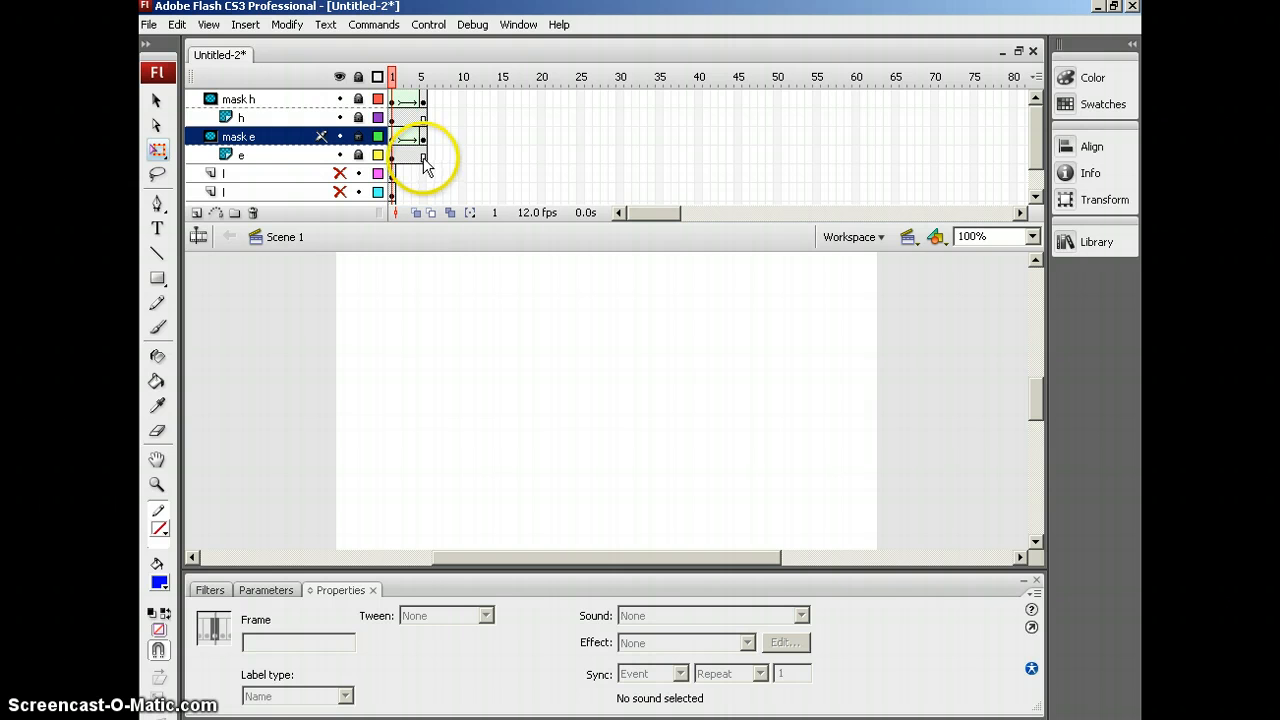
pyautogui.click(424, 158)
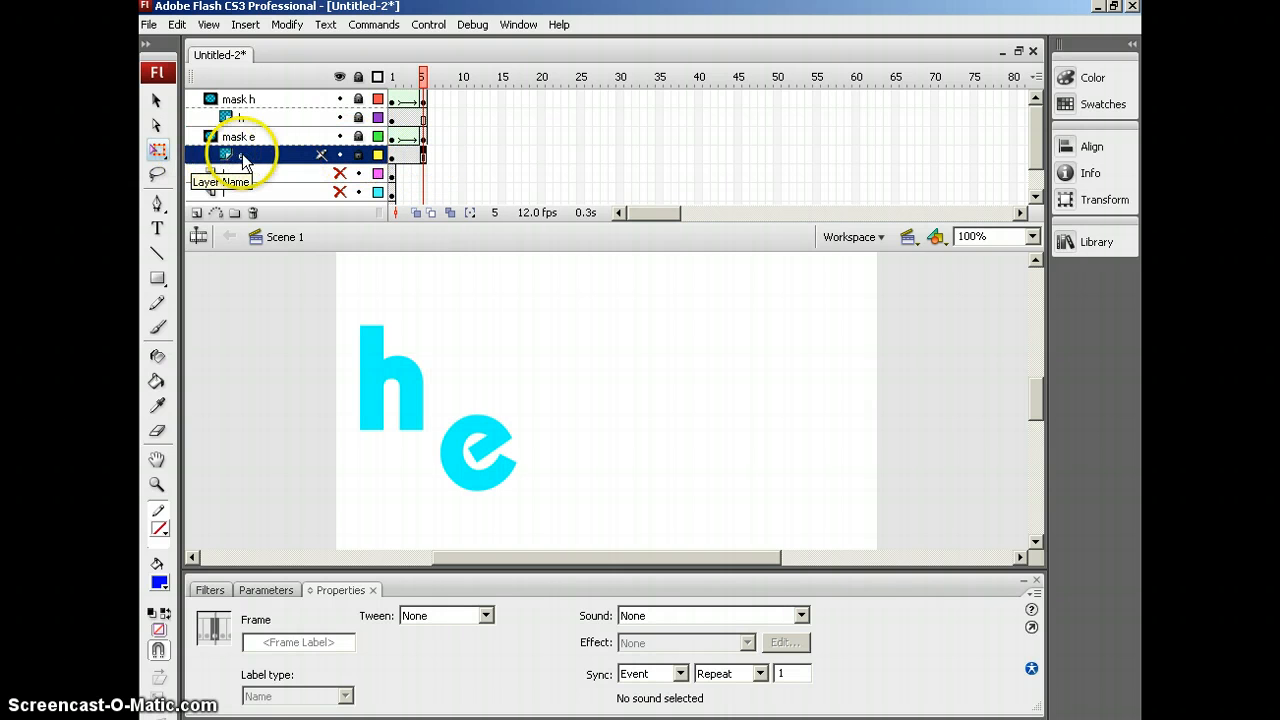
pyautogui.keyDown('shift'); pyautogui.click(392, 141); pyautogui.keyUp('shift')
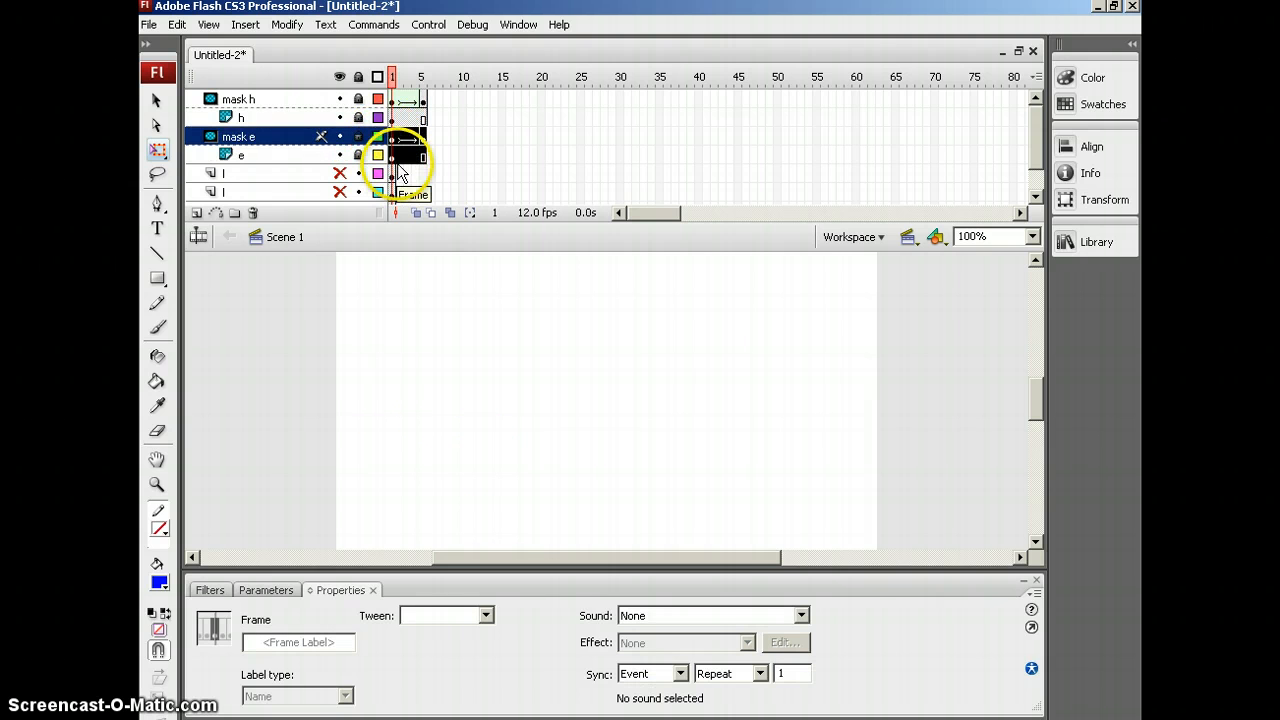
pyautogui.rightClick(403, 158)
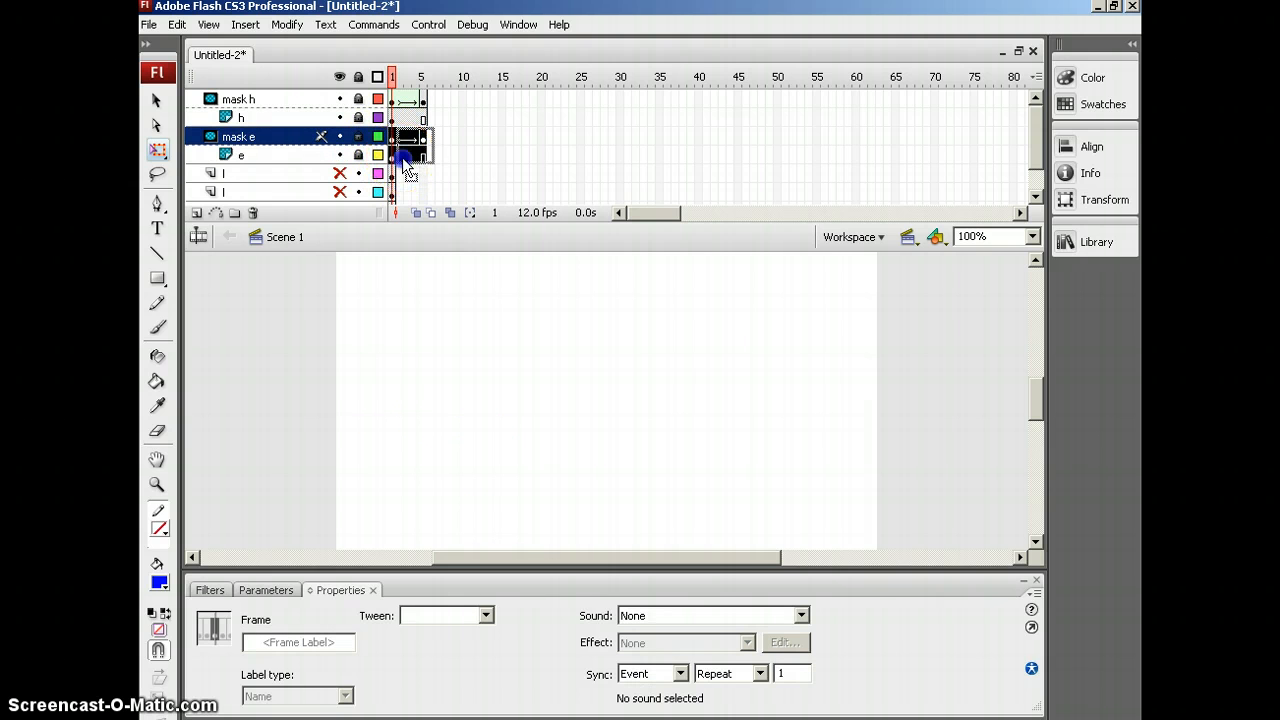
pyautogui.moveTo(404, 159); pyautogui.dragTo(421, 163)
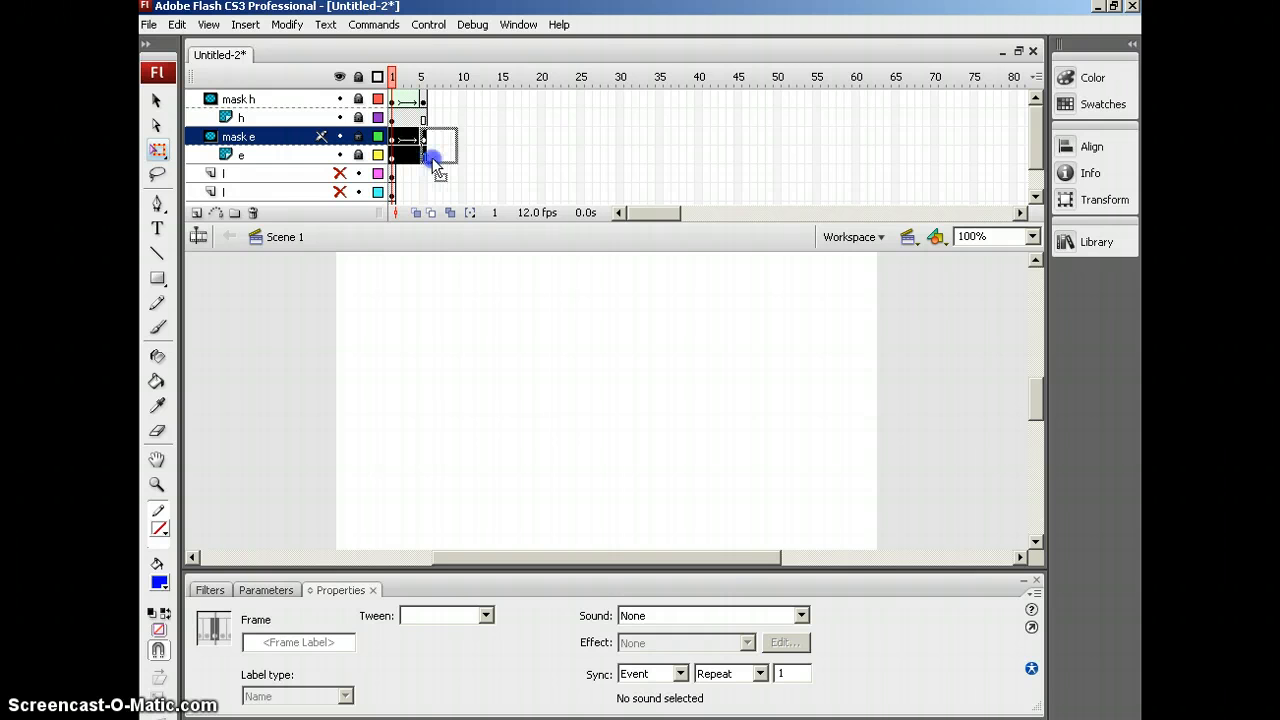
pyautogui.moveTo(434, 160); pyautogui.dragTo(436, 164)
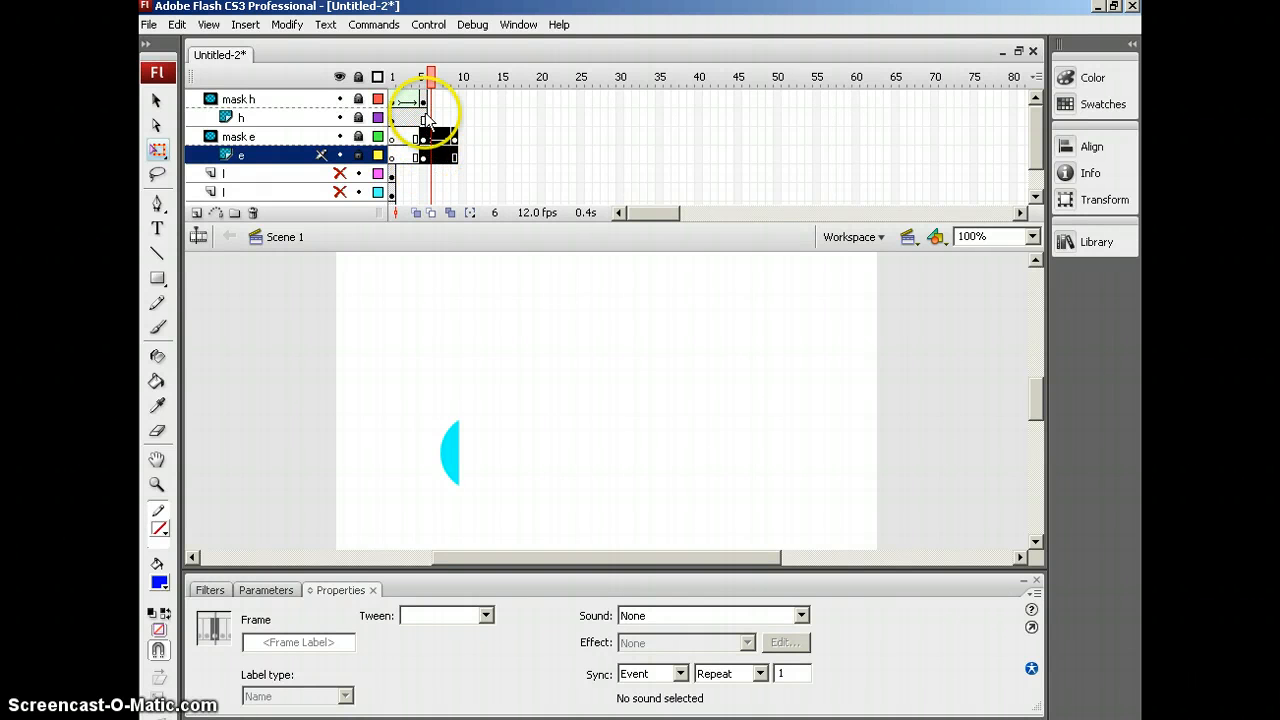
# Extend the mask h and h layers with frames up to frame 9 and scrub the timeline back to frame 1.
pyautogui.moveTo(434, 78)
pyautogui.mouseDown()
pyautogui.moveTo(381, 78)
pyautogui.moveTo(455, 82)
pyautogui.mouseUp()
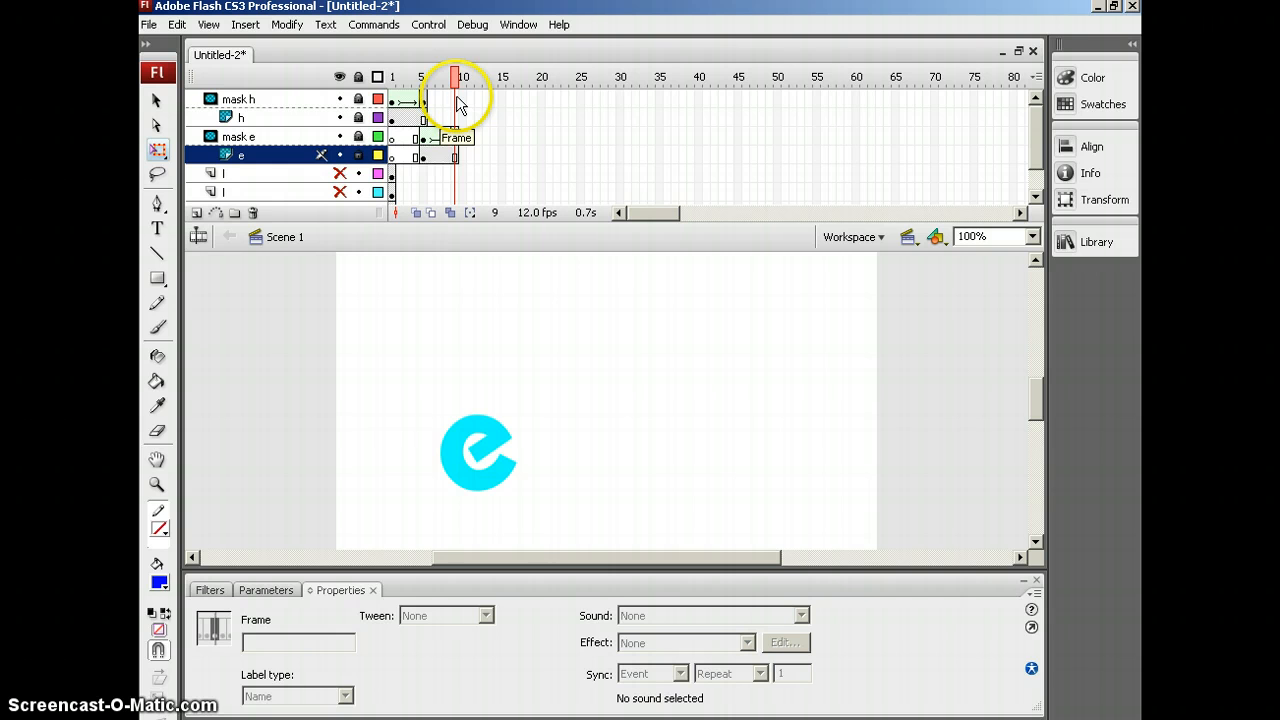
pyautogui.click(455, 101)
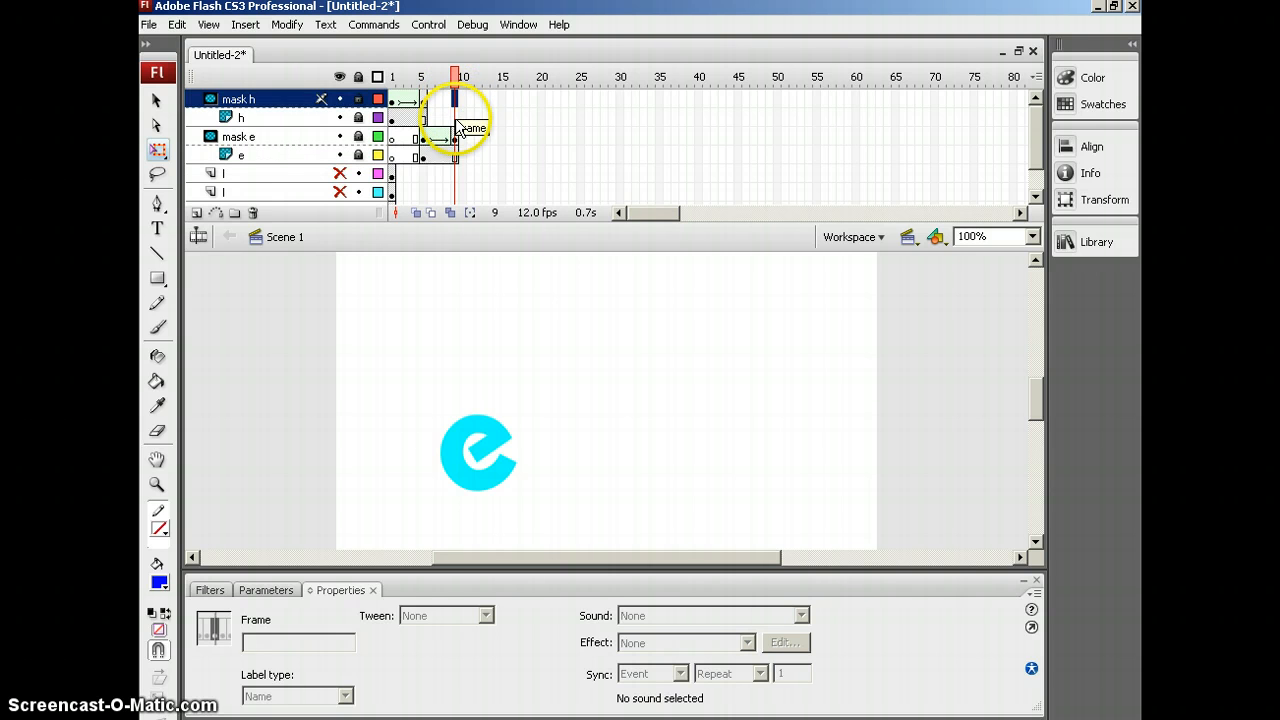
pyautogui.click(455, 120)
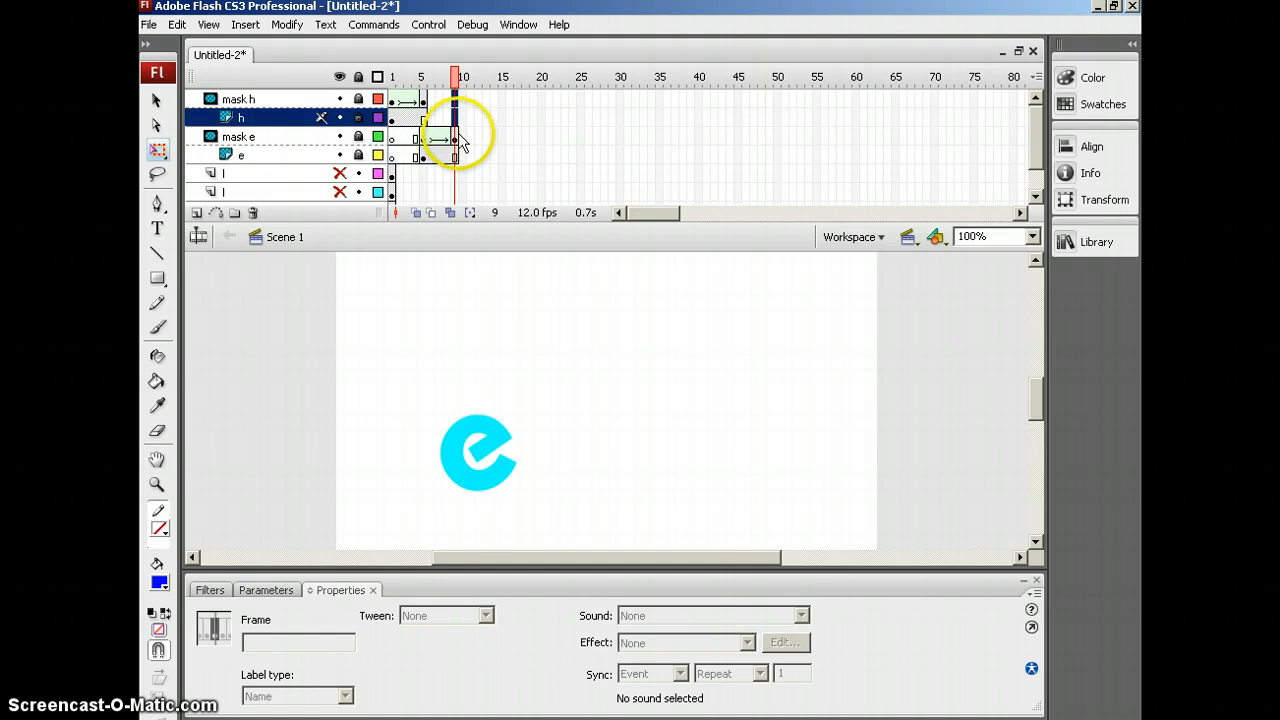
pyautogui.press('F5')
pyautogui.click(458, 73)
pyautogui.moveTo(458, 73); pyautogui.dragTo(393, 79)
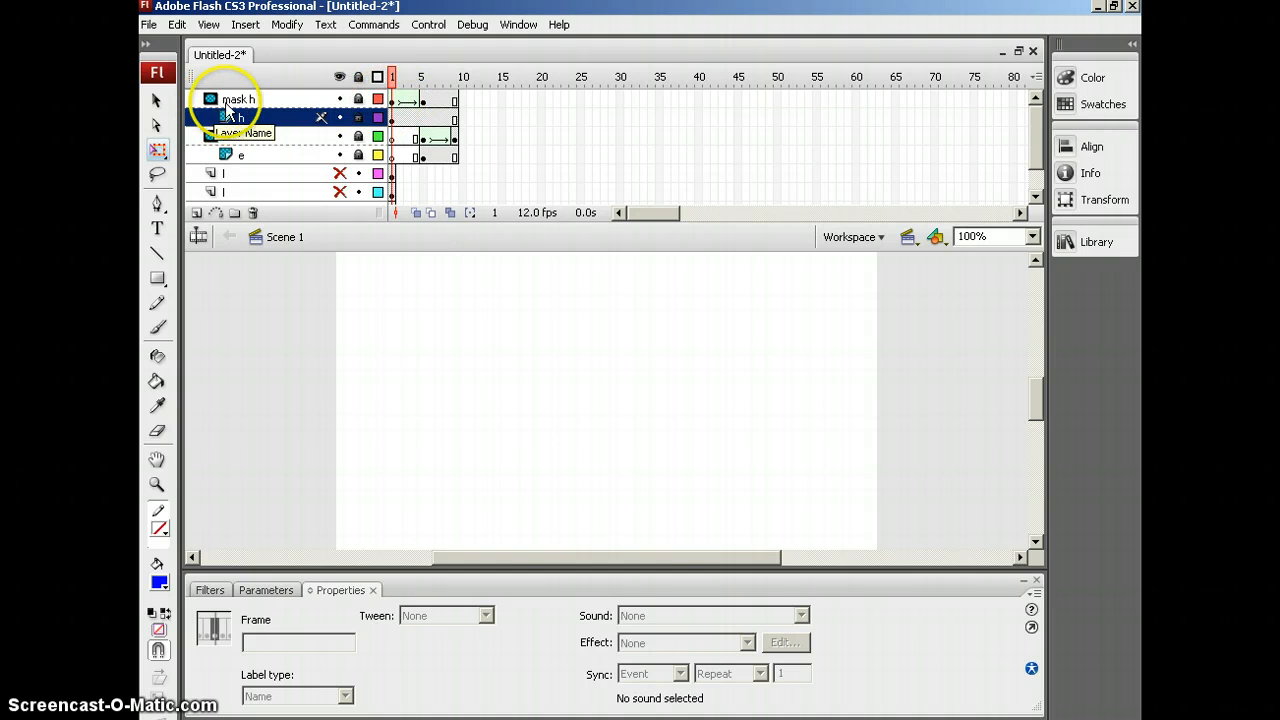
pyautogui.moveTo(391, 85)
pyautogui.mouseDown()
pyautogui.moveTo(441, 85)
pyautogui.moveTo(388, 80)
pyautogui.mouseUp()
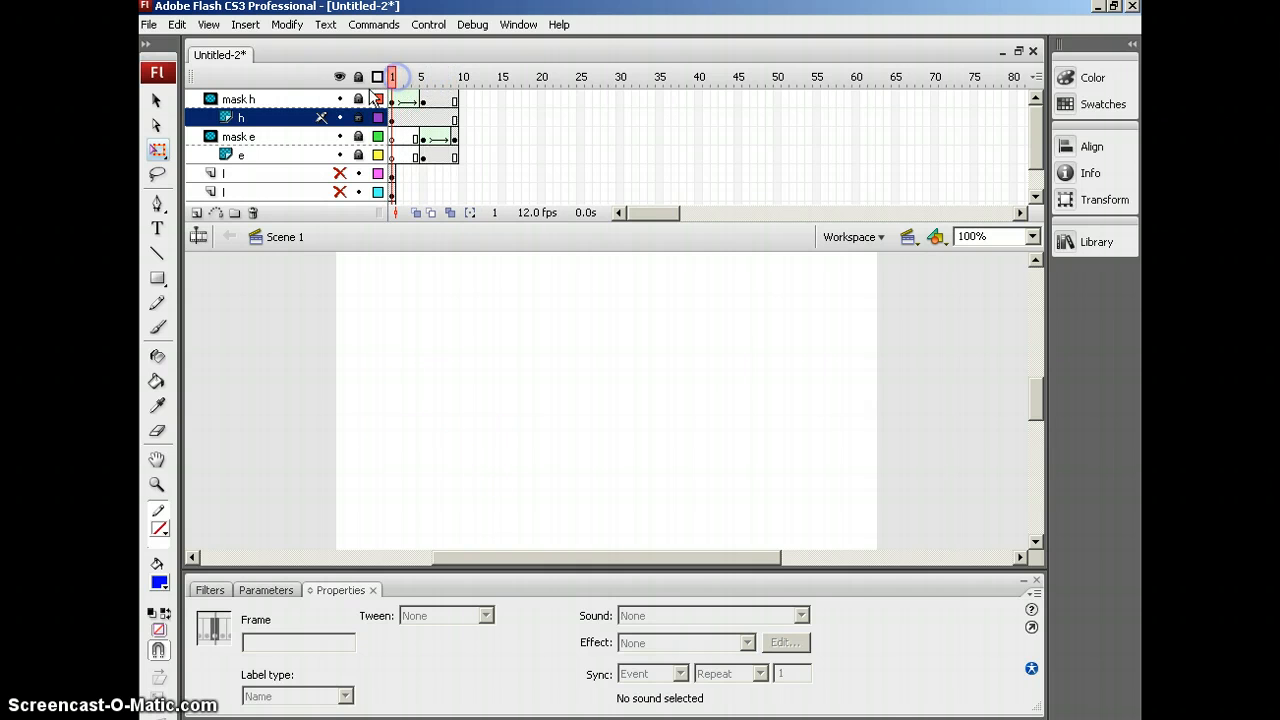
# Unlock the h and e layers with their mask layers and play the timeline to review the unmasked shapes, returning to frame 1.
pyautogui.click(358, 100)
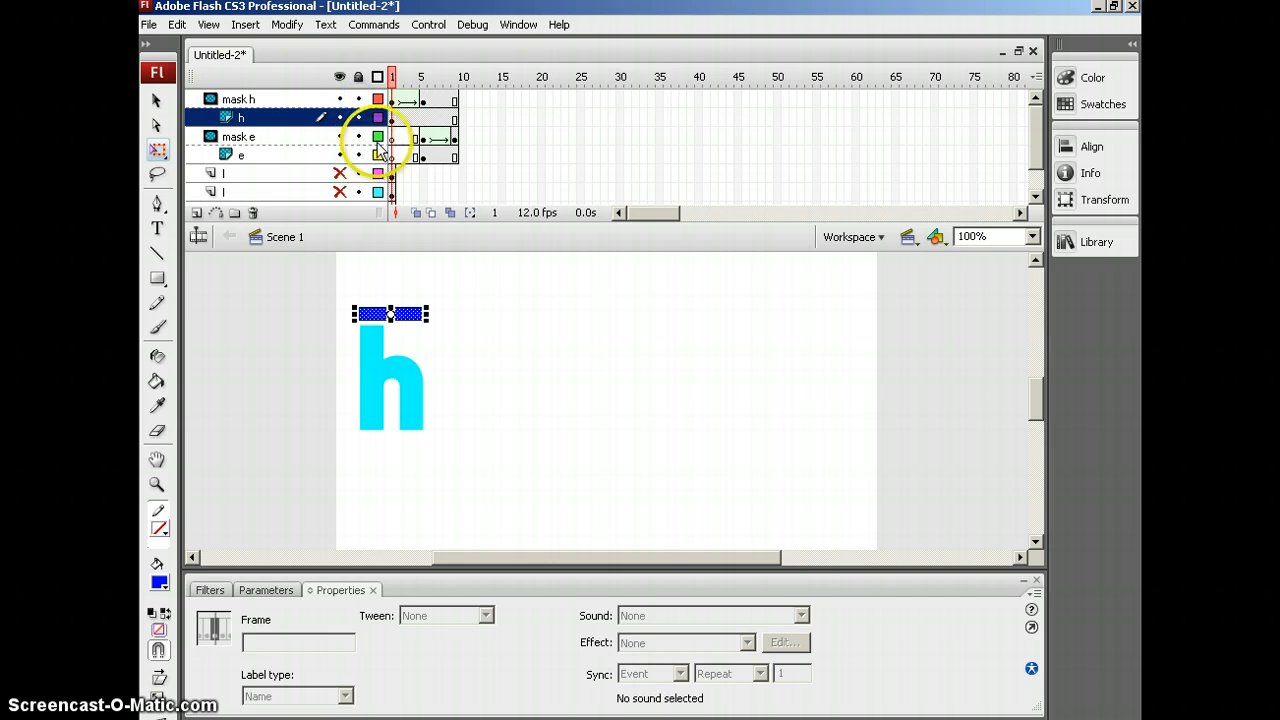
pyautogui.click(393, 74)
pyautogui.moveTo(396, 80)
pyautogui.mouseDown()
pyautogui.moveTo(463, 82)
pyautogui.moveTo(392, 77)
pyautogui.mouseUp()
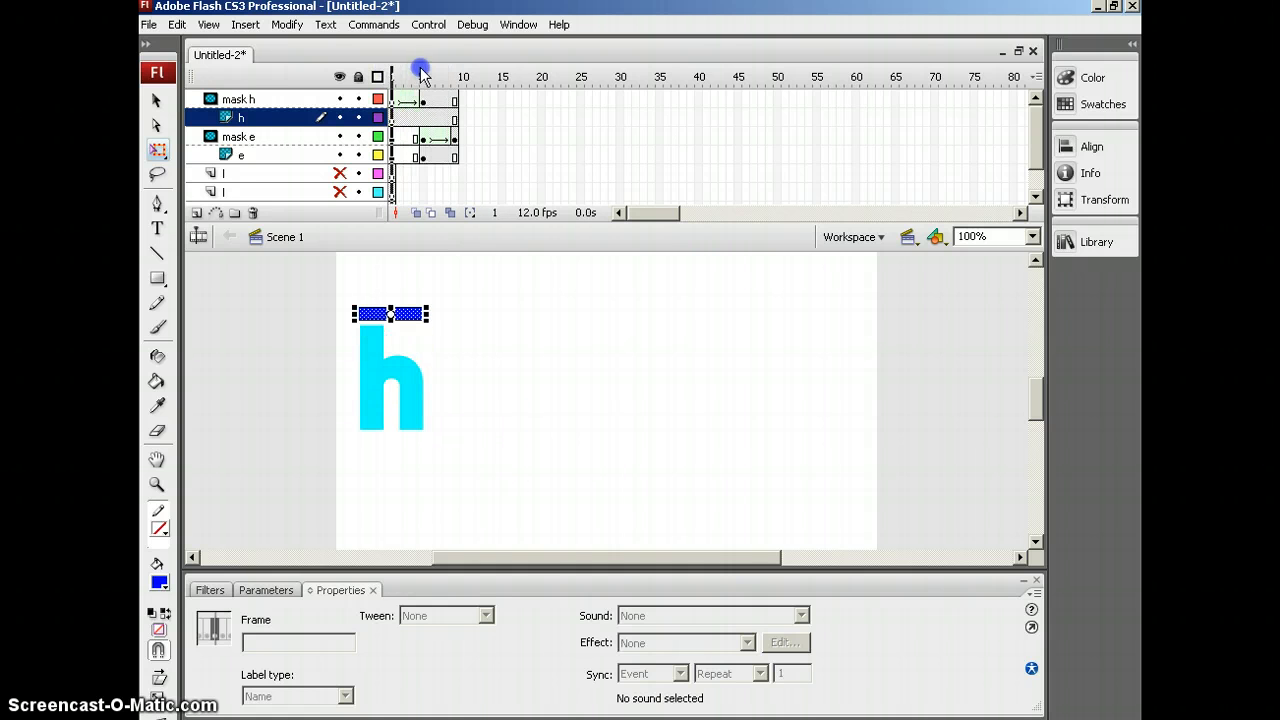
pyautogui.click(249, 119)
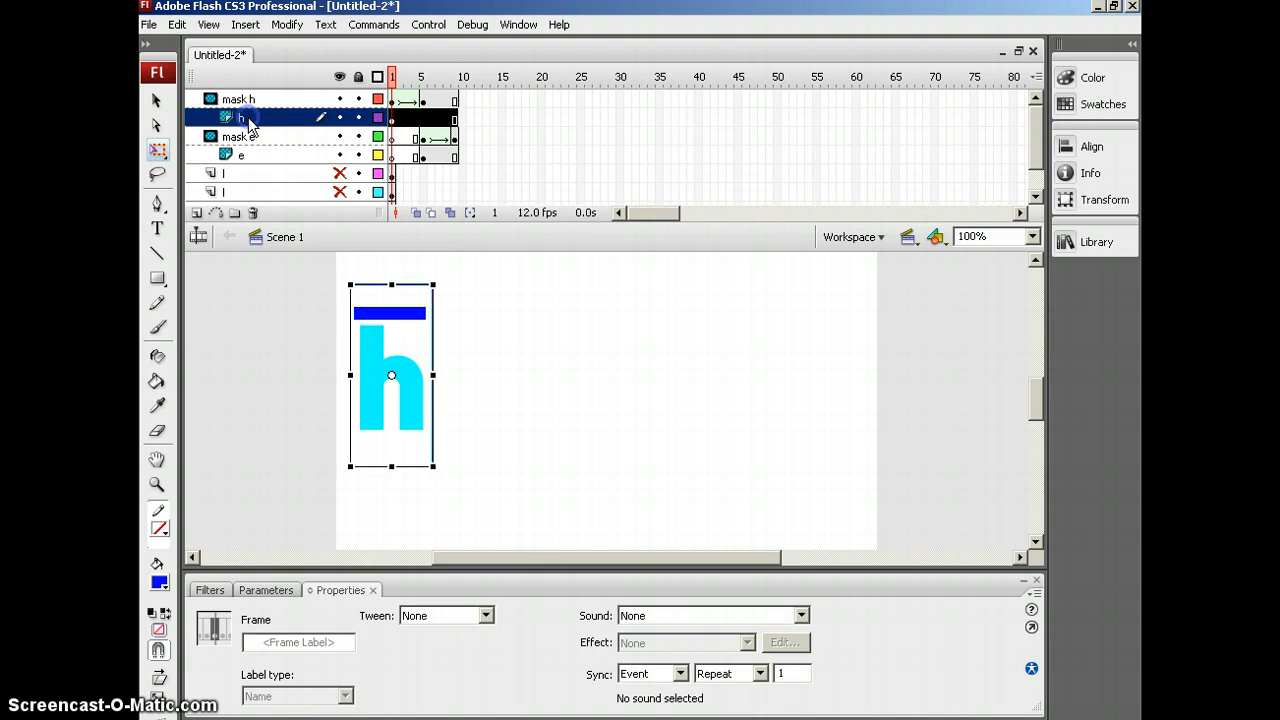
pyautogui.click(258, 124)
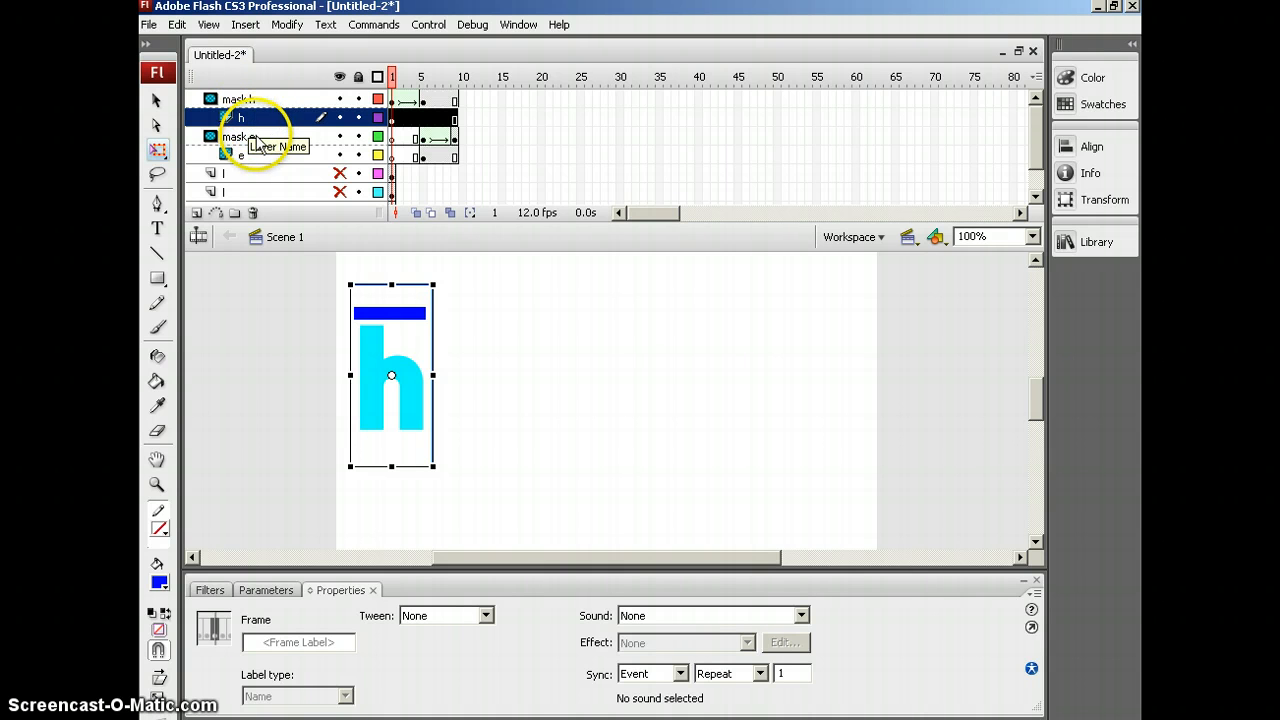
pyautogui.click(255, 137)
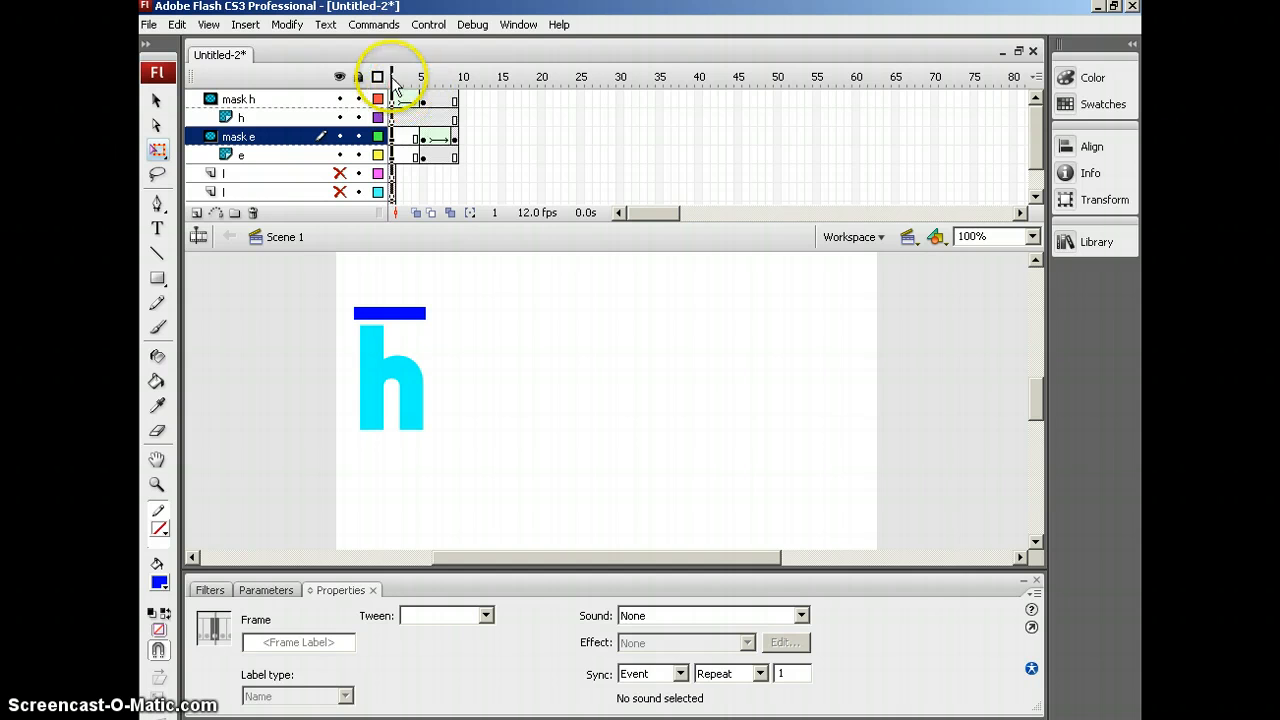
pyautogui.press('Return')
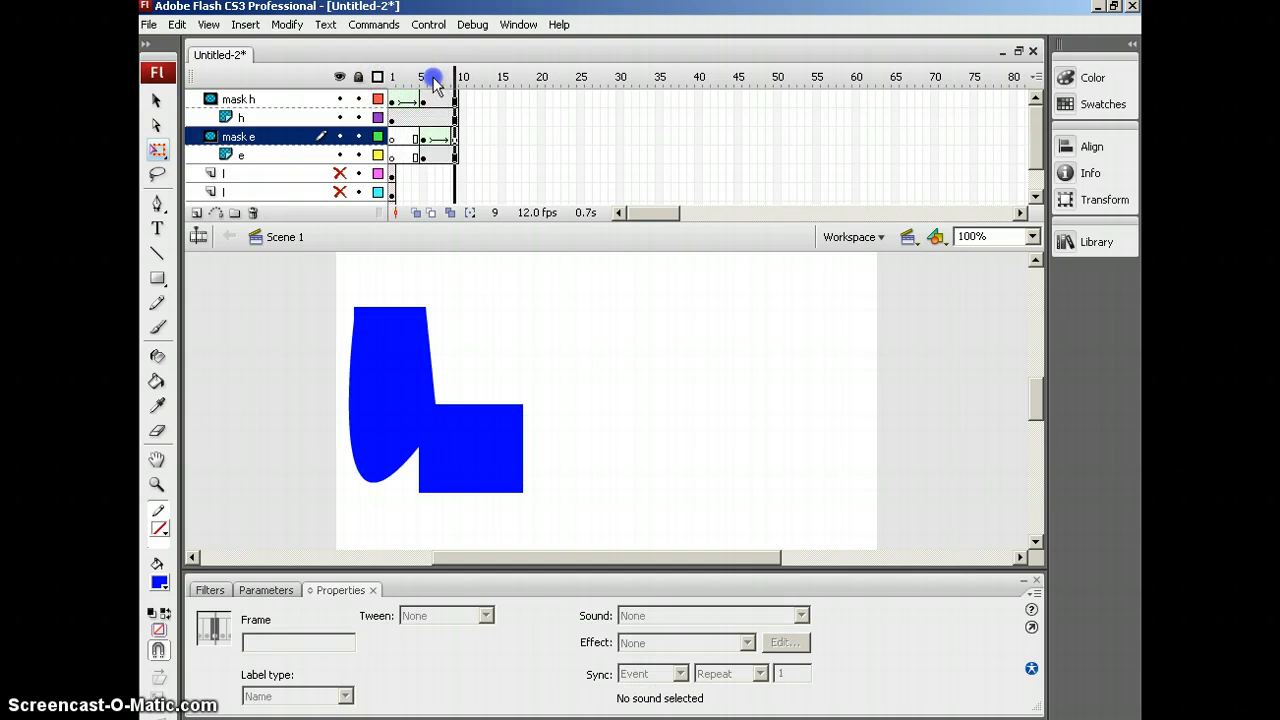
pyautogui.click(392, 77)
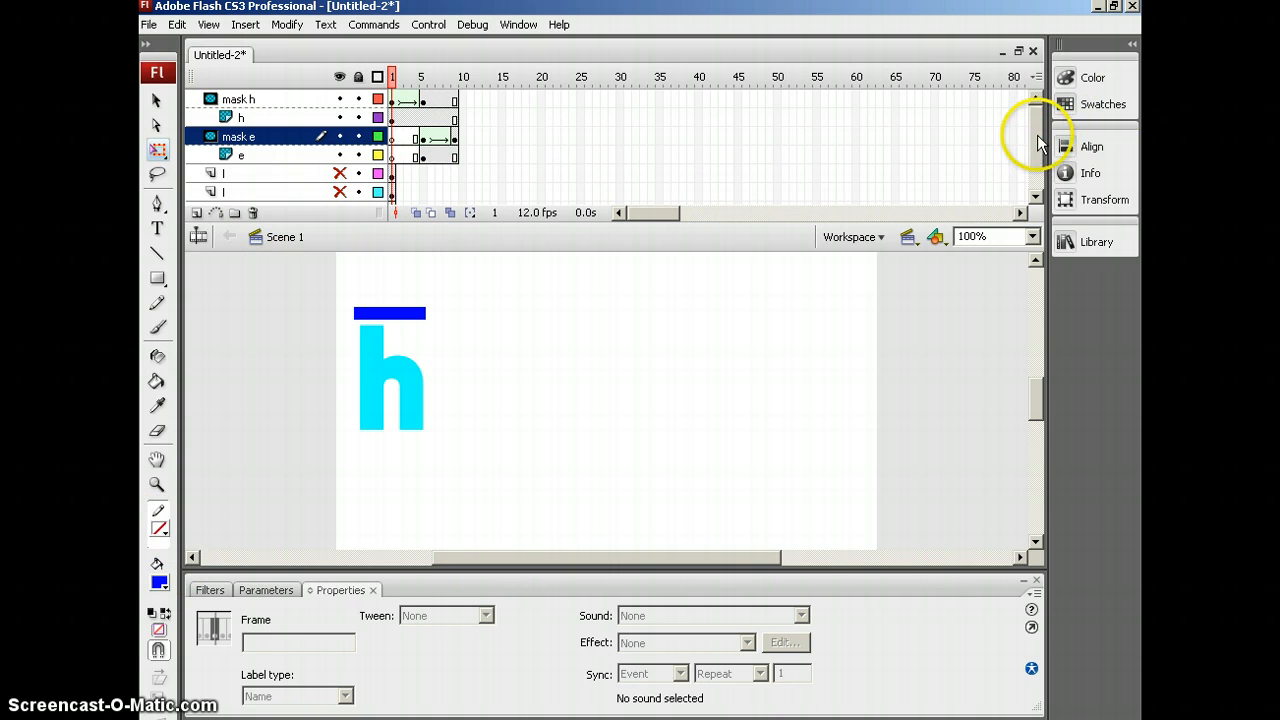
pyautogui.moveTo(1037, 143); pyautogui.dragTo(1035, 105)
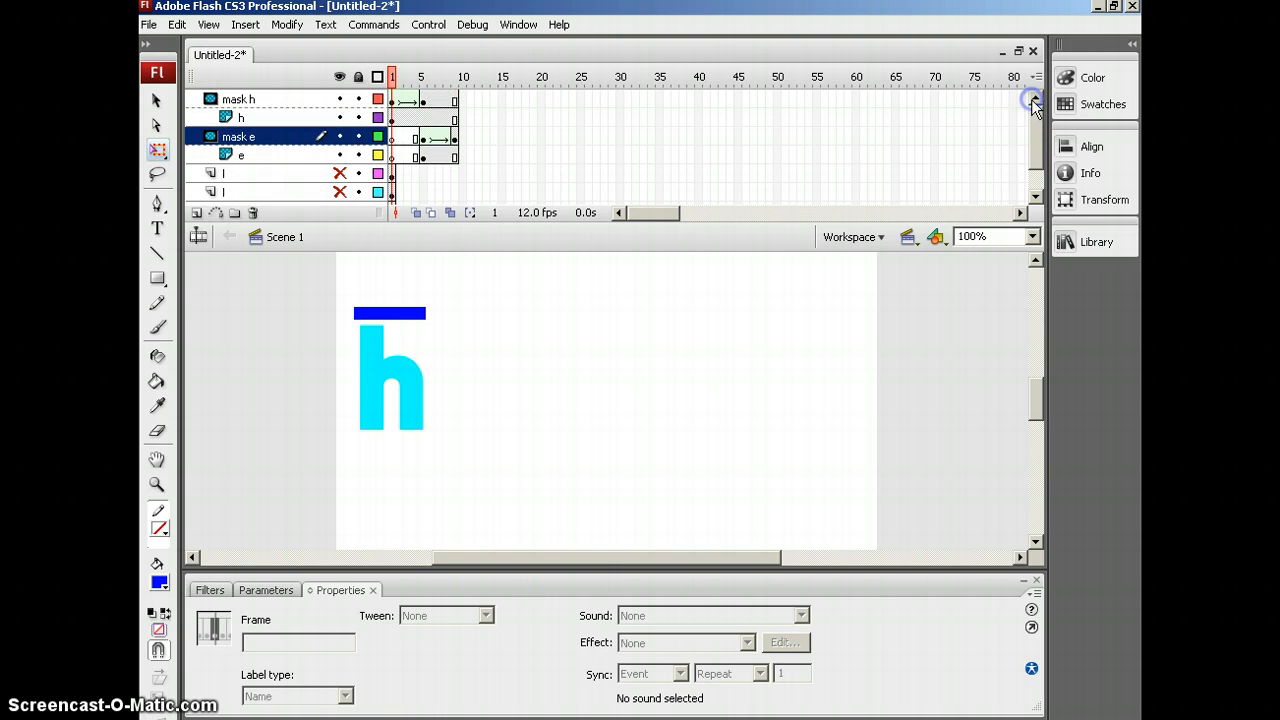